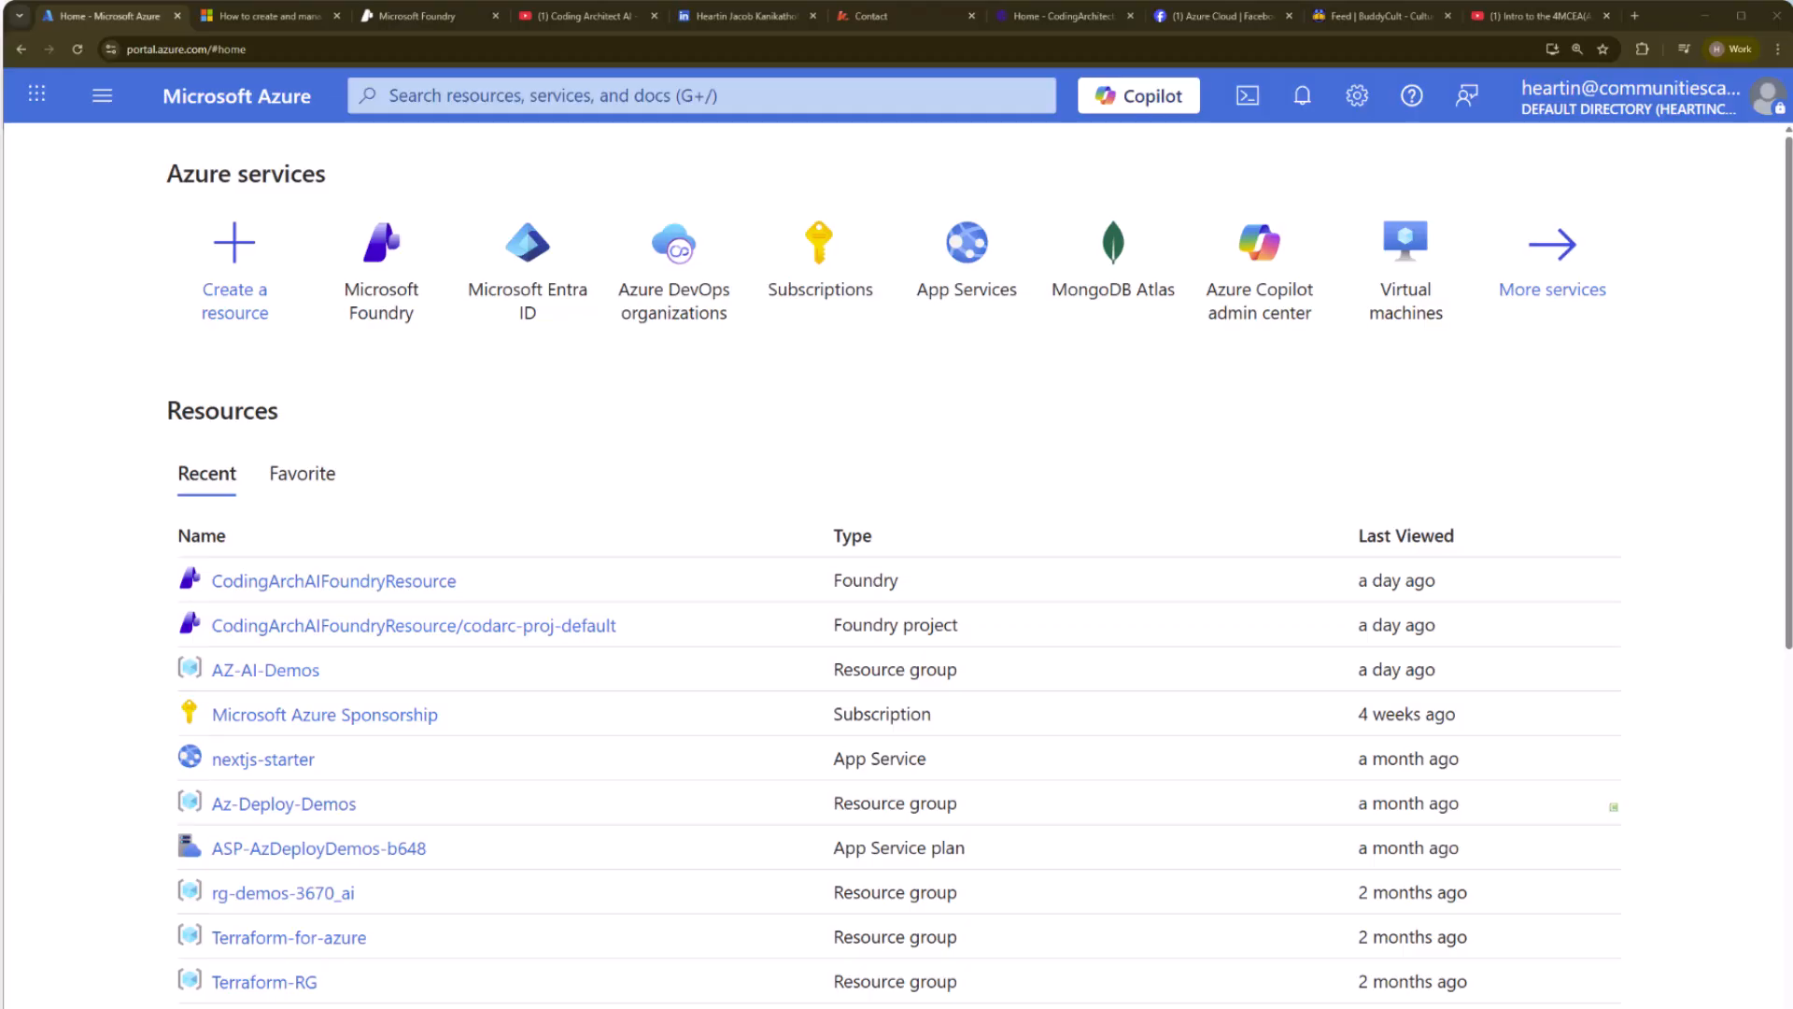
# Look through the Coding Architect AI YouTube channel, the 4MCEA(AZ-104+) intro video, the presenter's LinkedIn profile and the website's contact page.
pyautogui.click(576, 17)
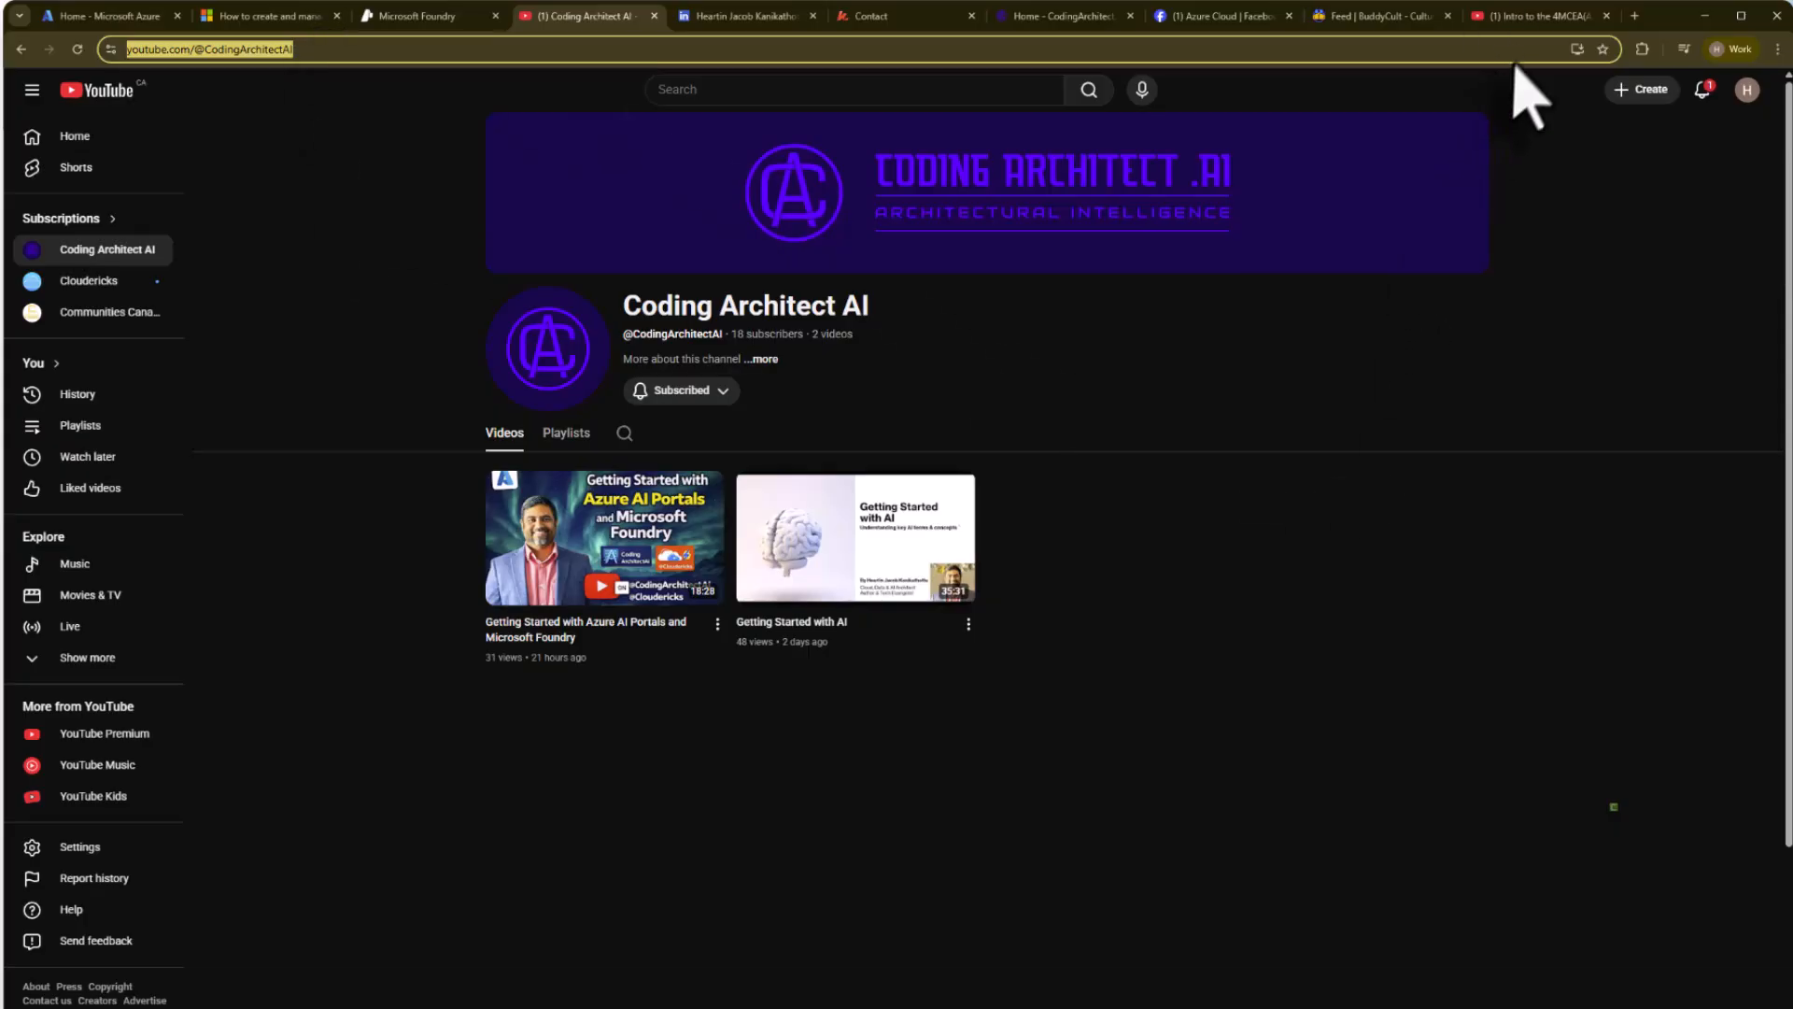
pyautogui.moveTo(1510, 13)
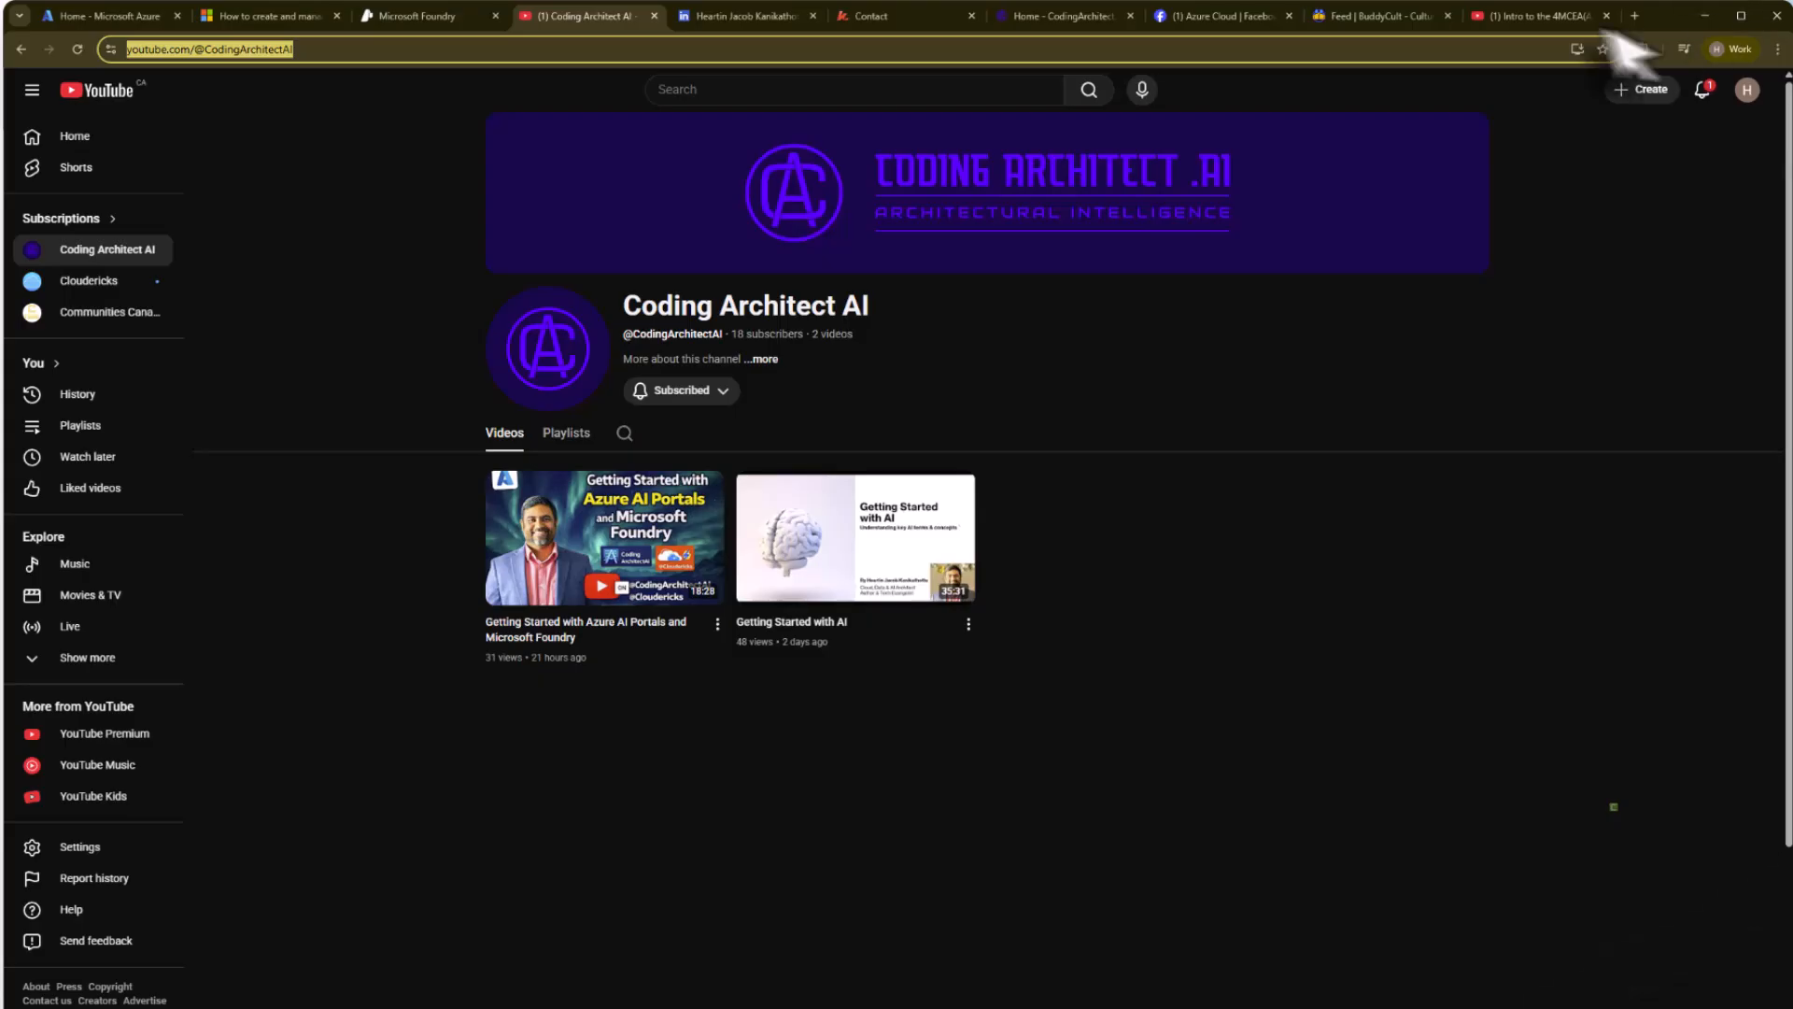
pyautogui.click(1527, 16)
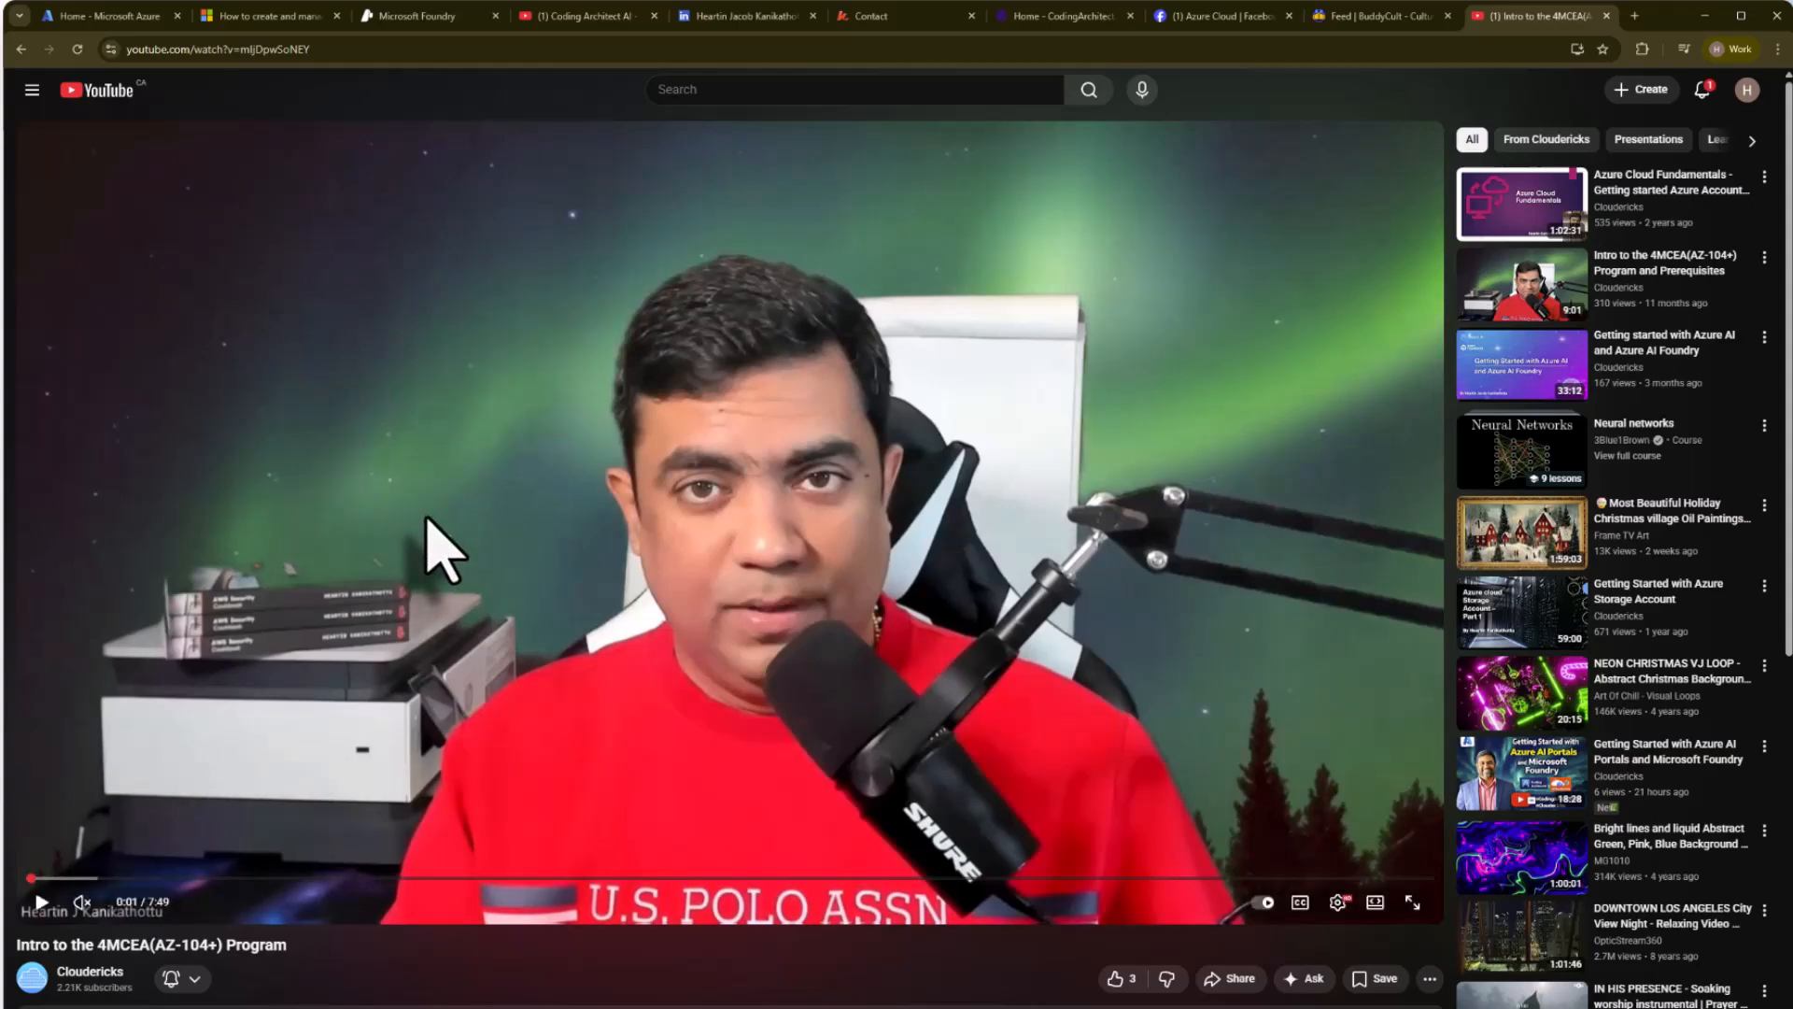
pyautogui.click(570, 17)
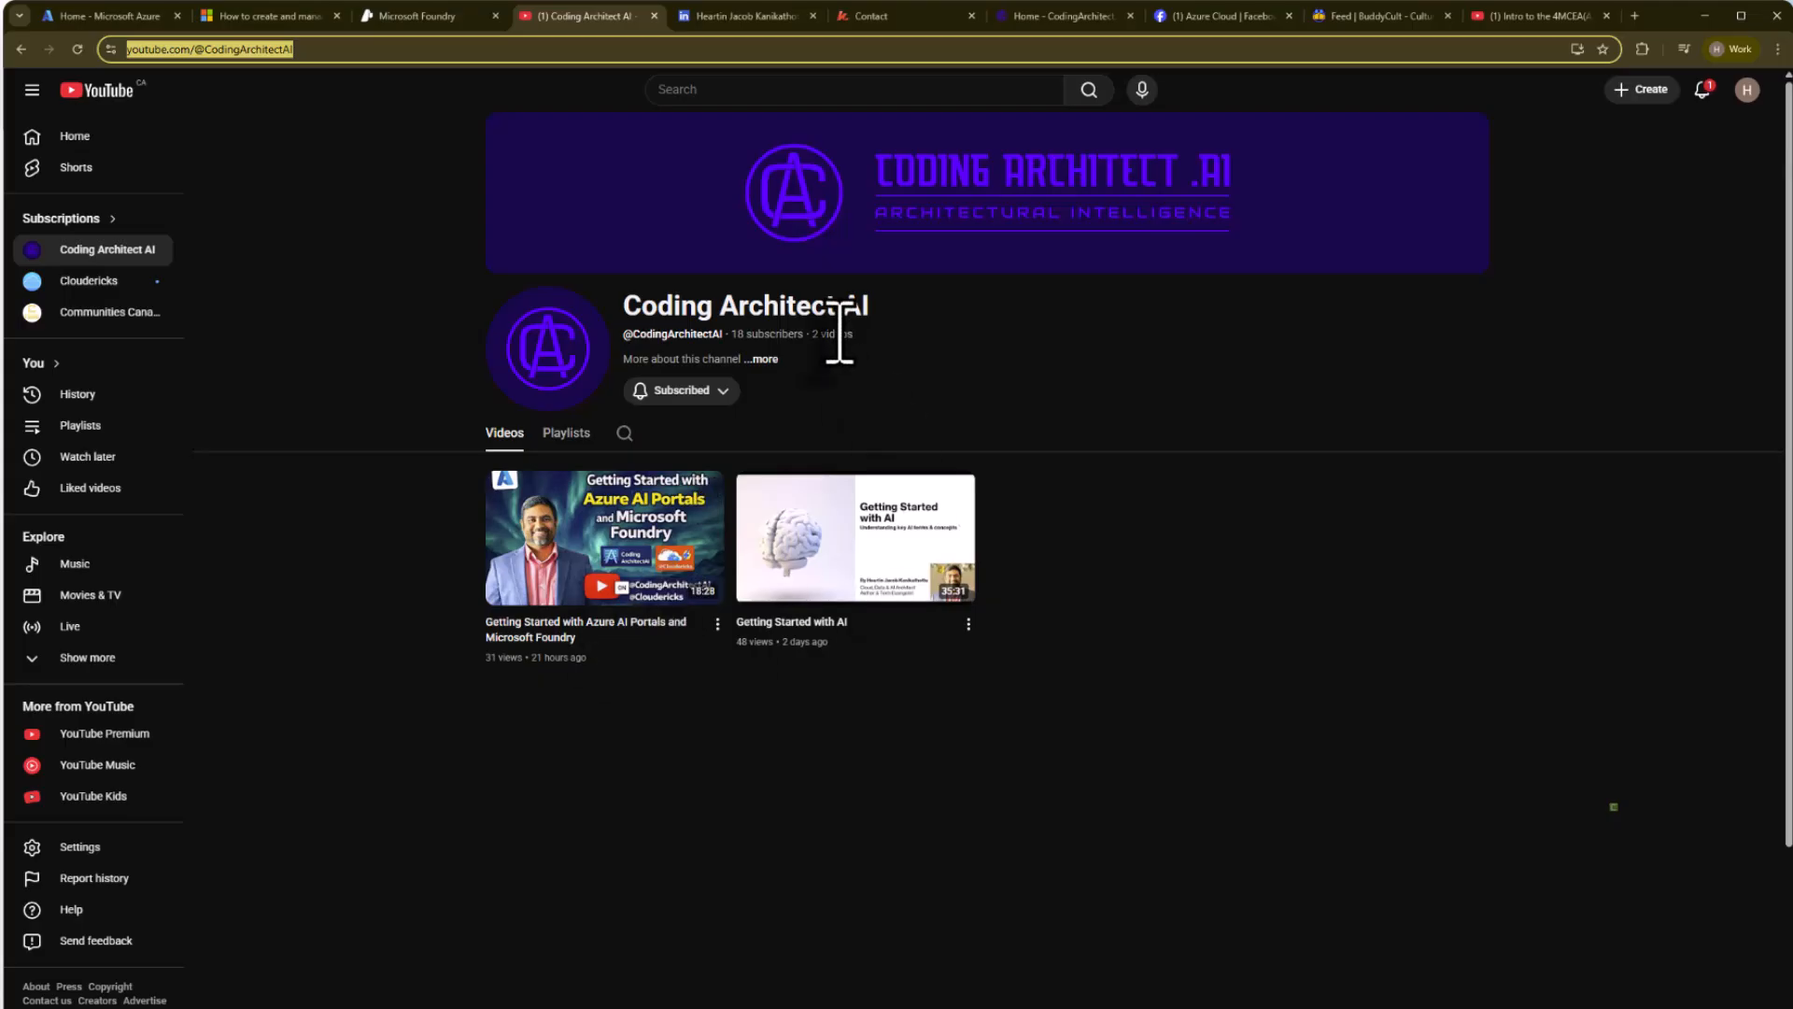
pyautogui.click(722, 17)
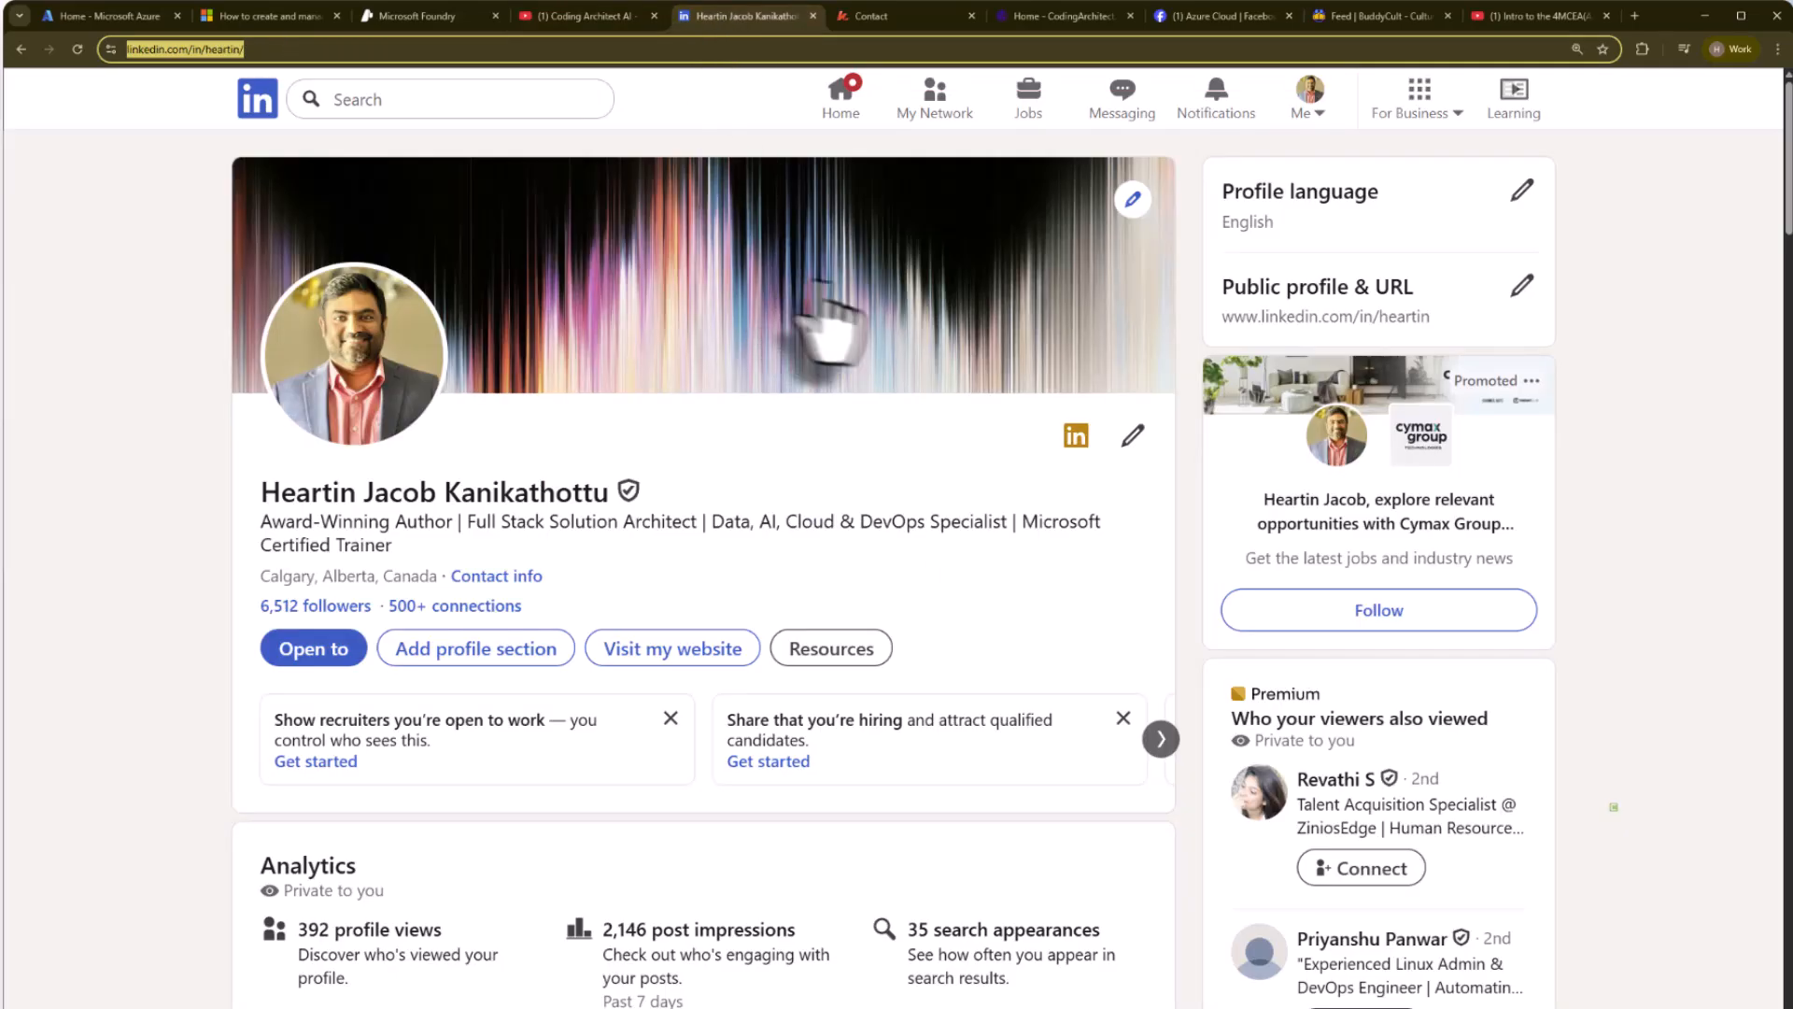
pyautogui.click(887, 16)
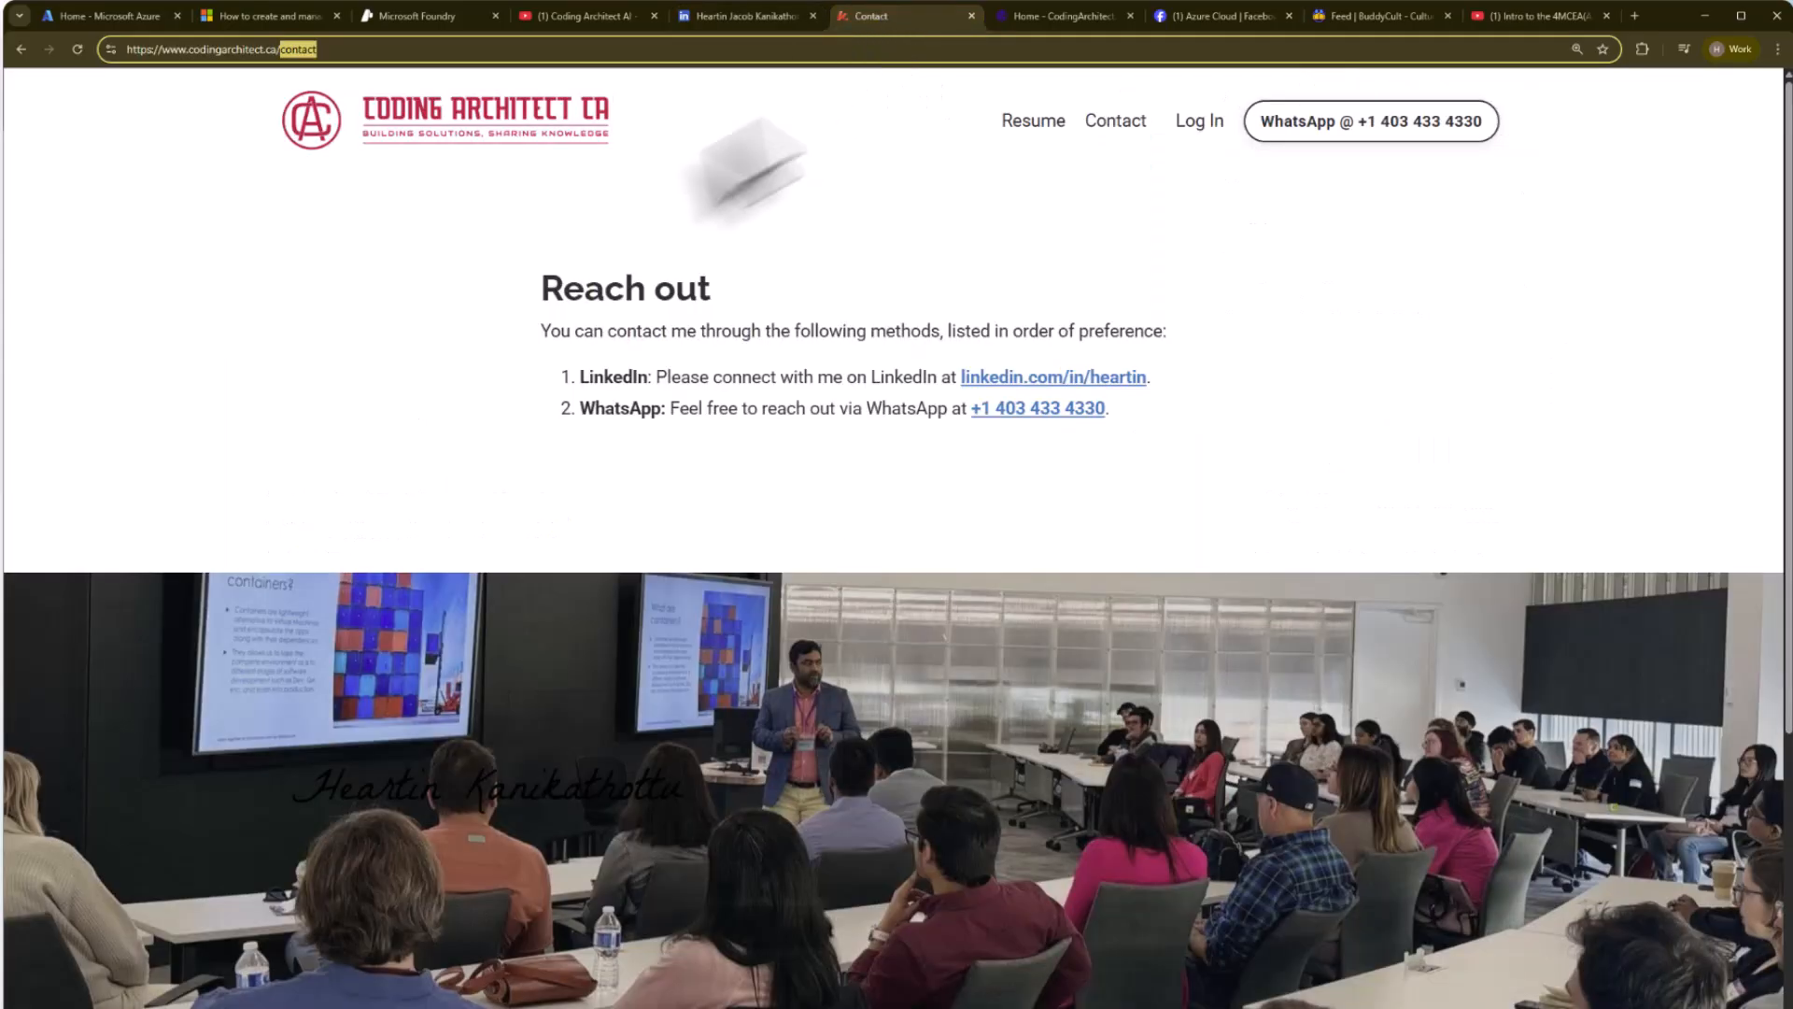
pyautogui.click(378, 48)
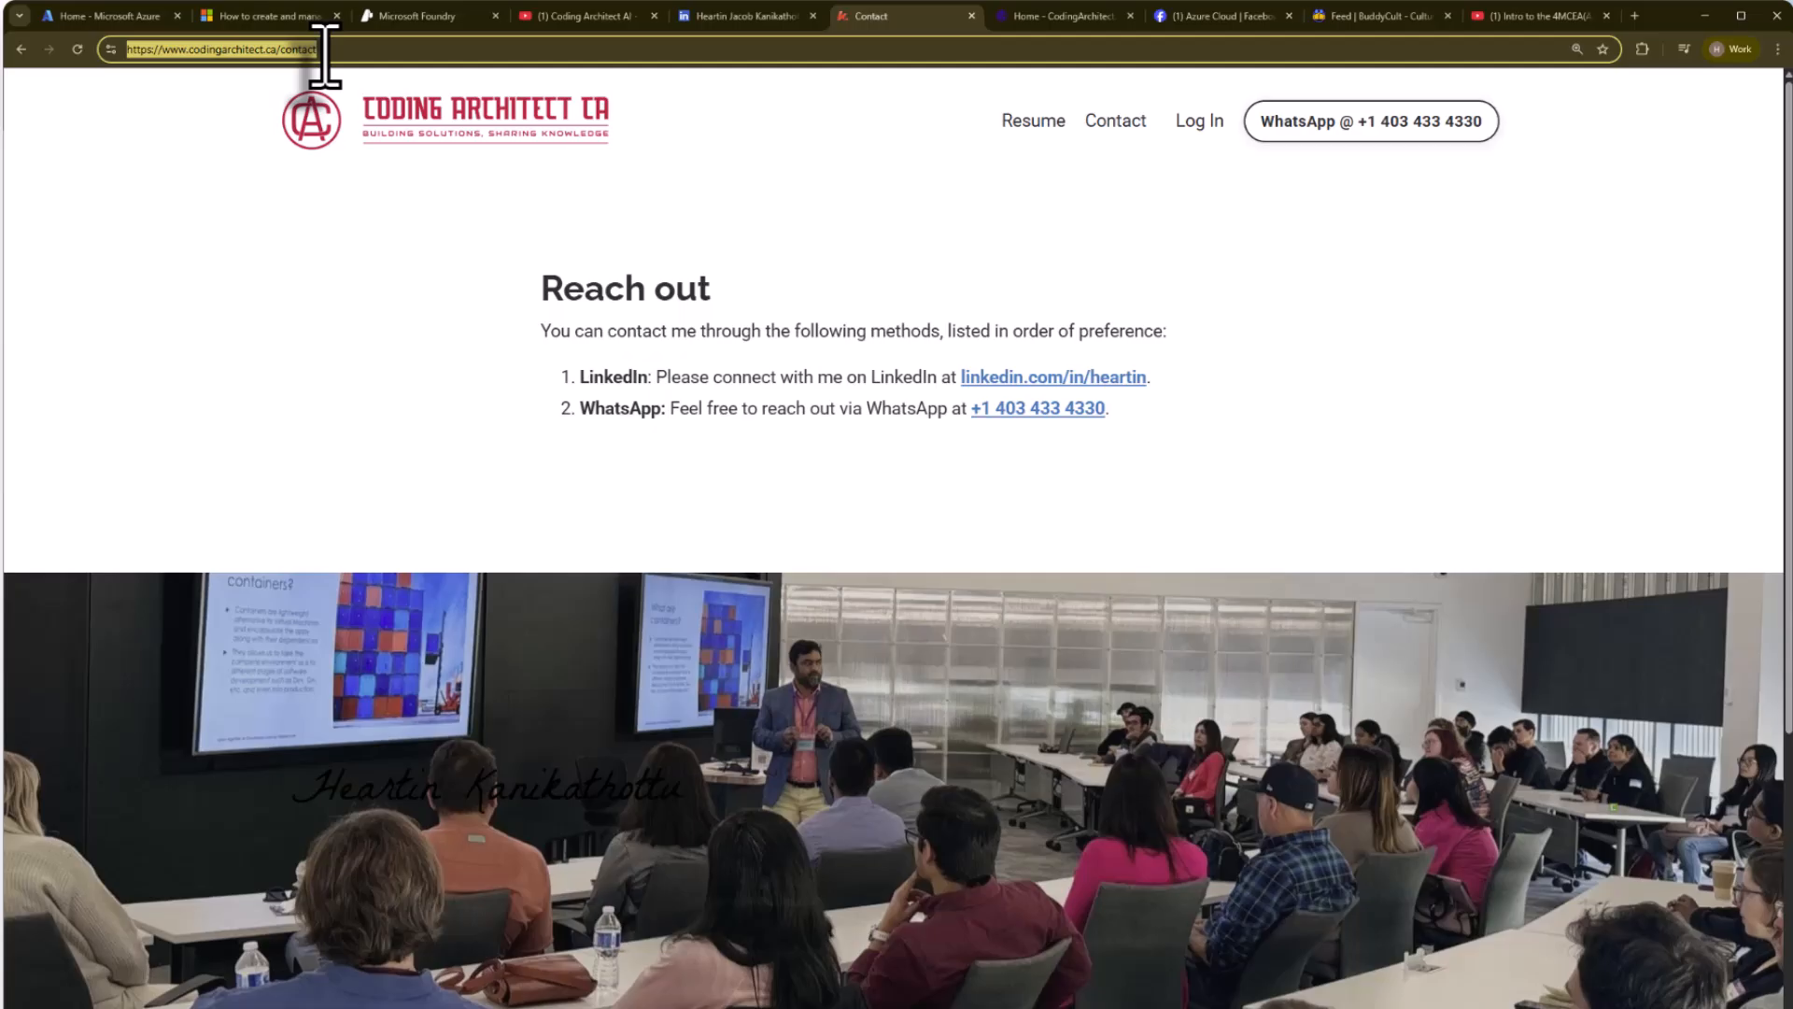
# Switch back to the Azure portal, open Microsoft Foundry and list the existing Foundry resources.
pyautogui.click(98, 16)
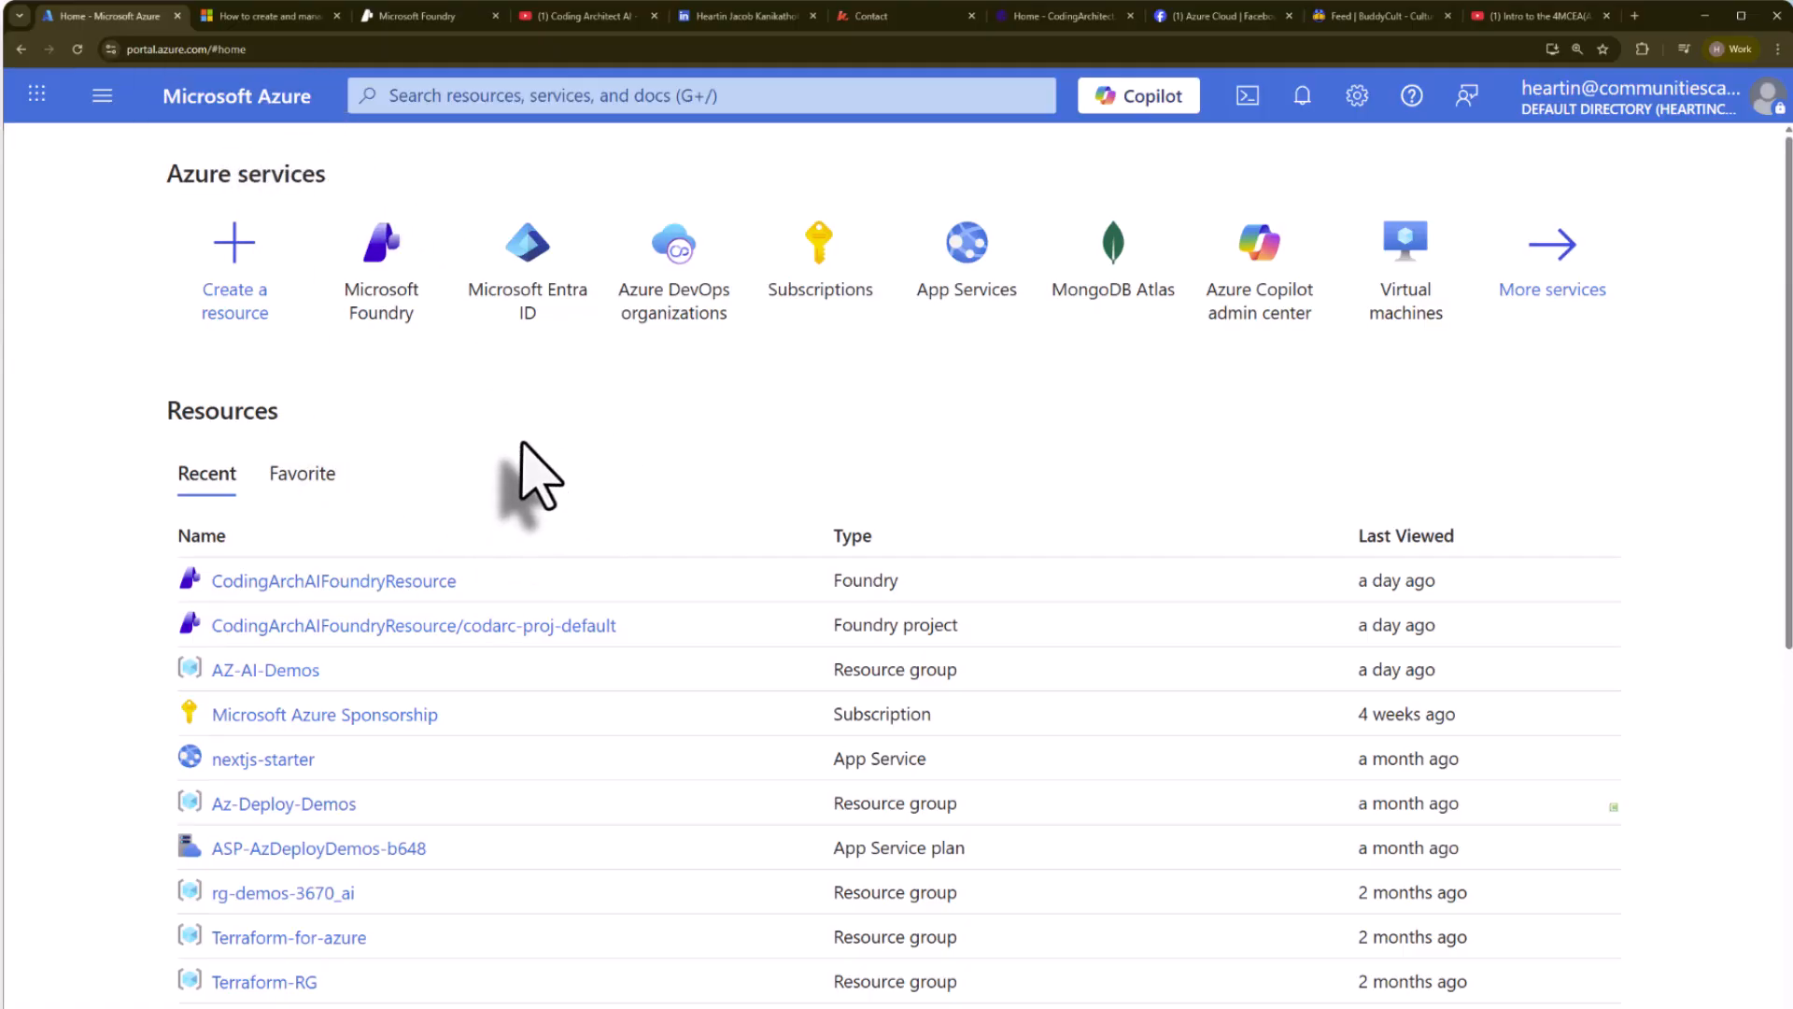
pyautogui.moveTo(385, 318)
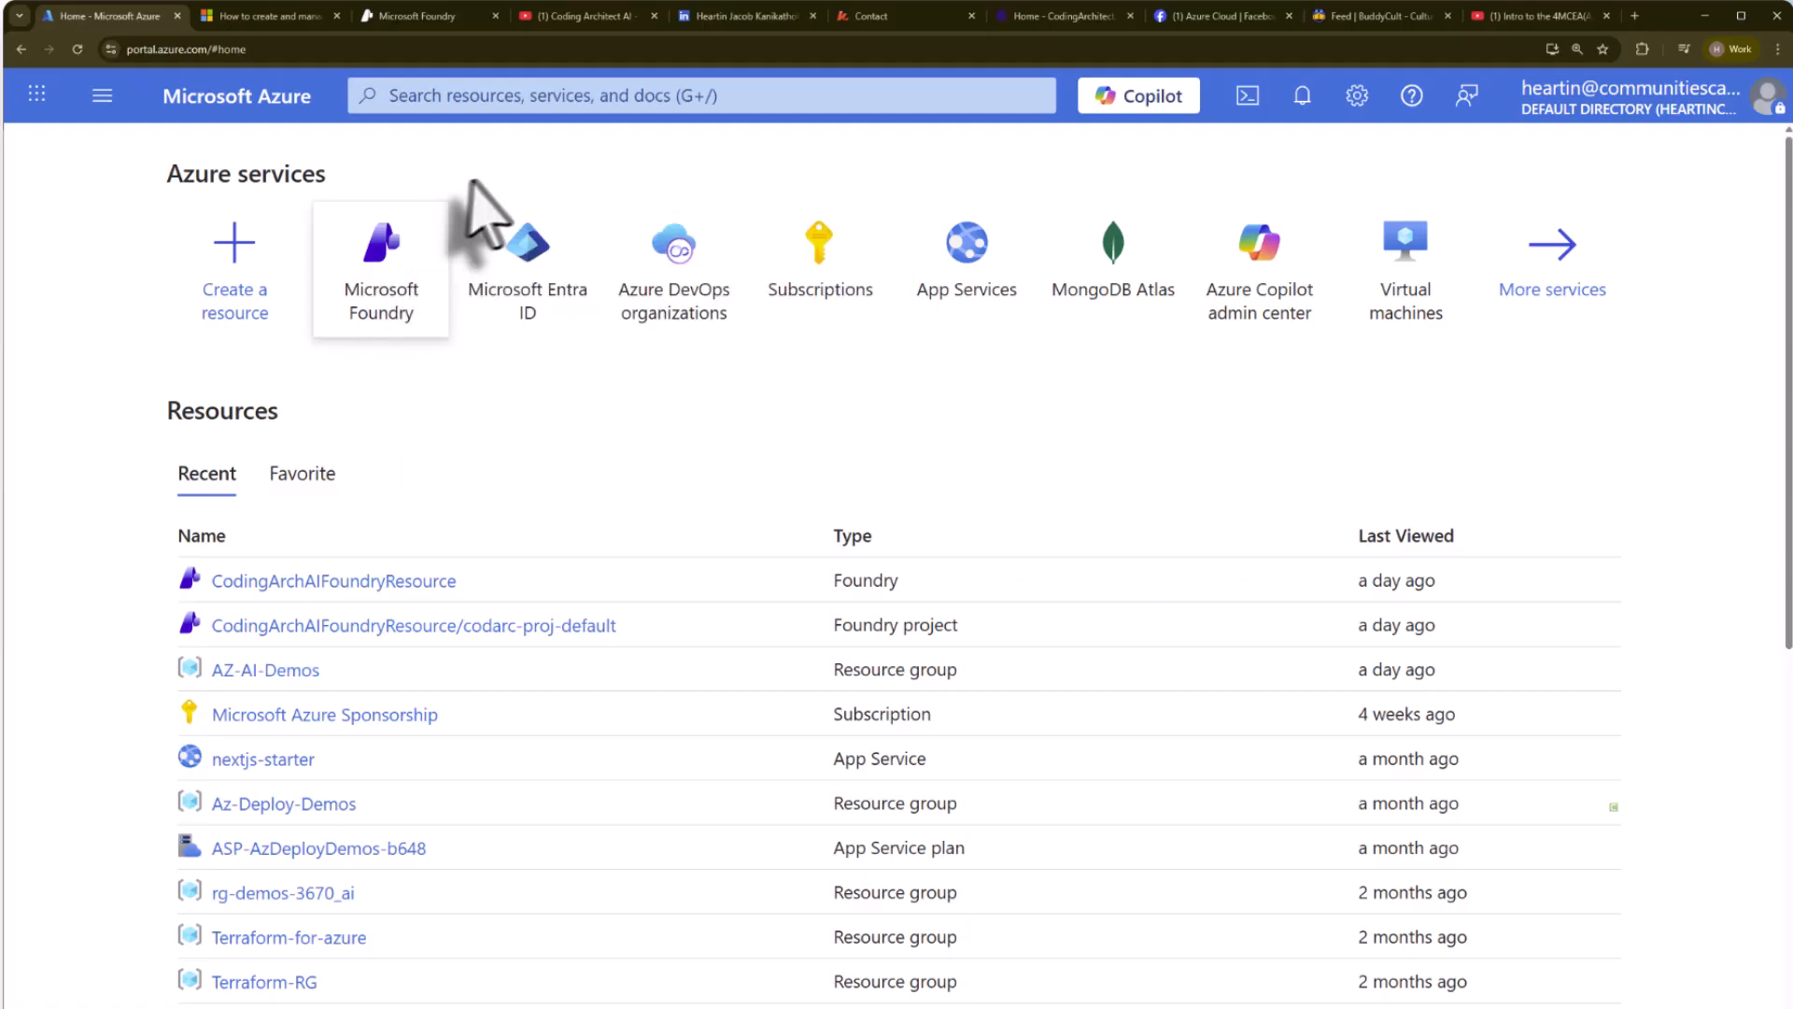
pyautogui.click(360, 359)
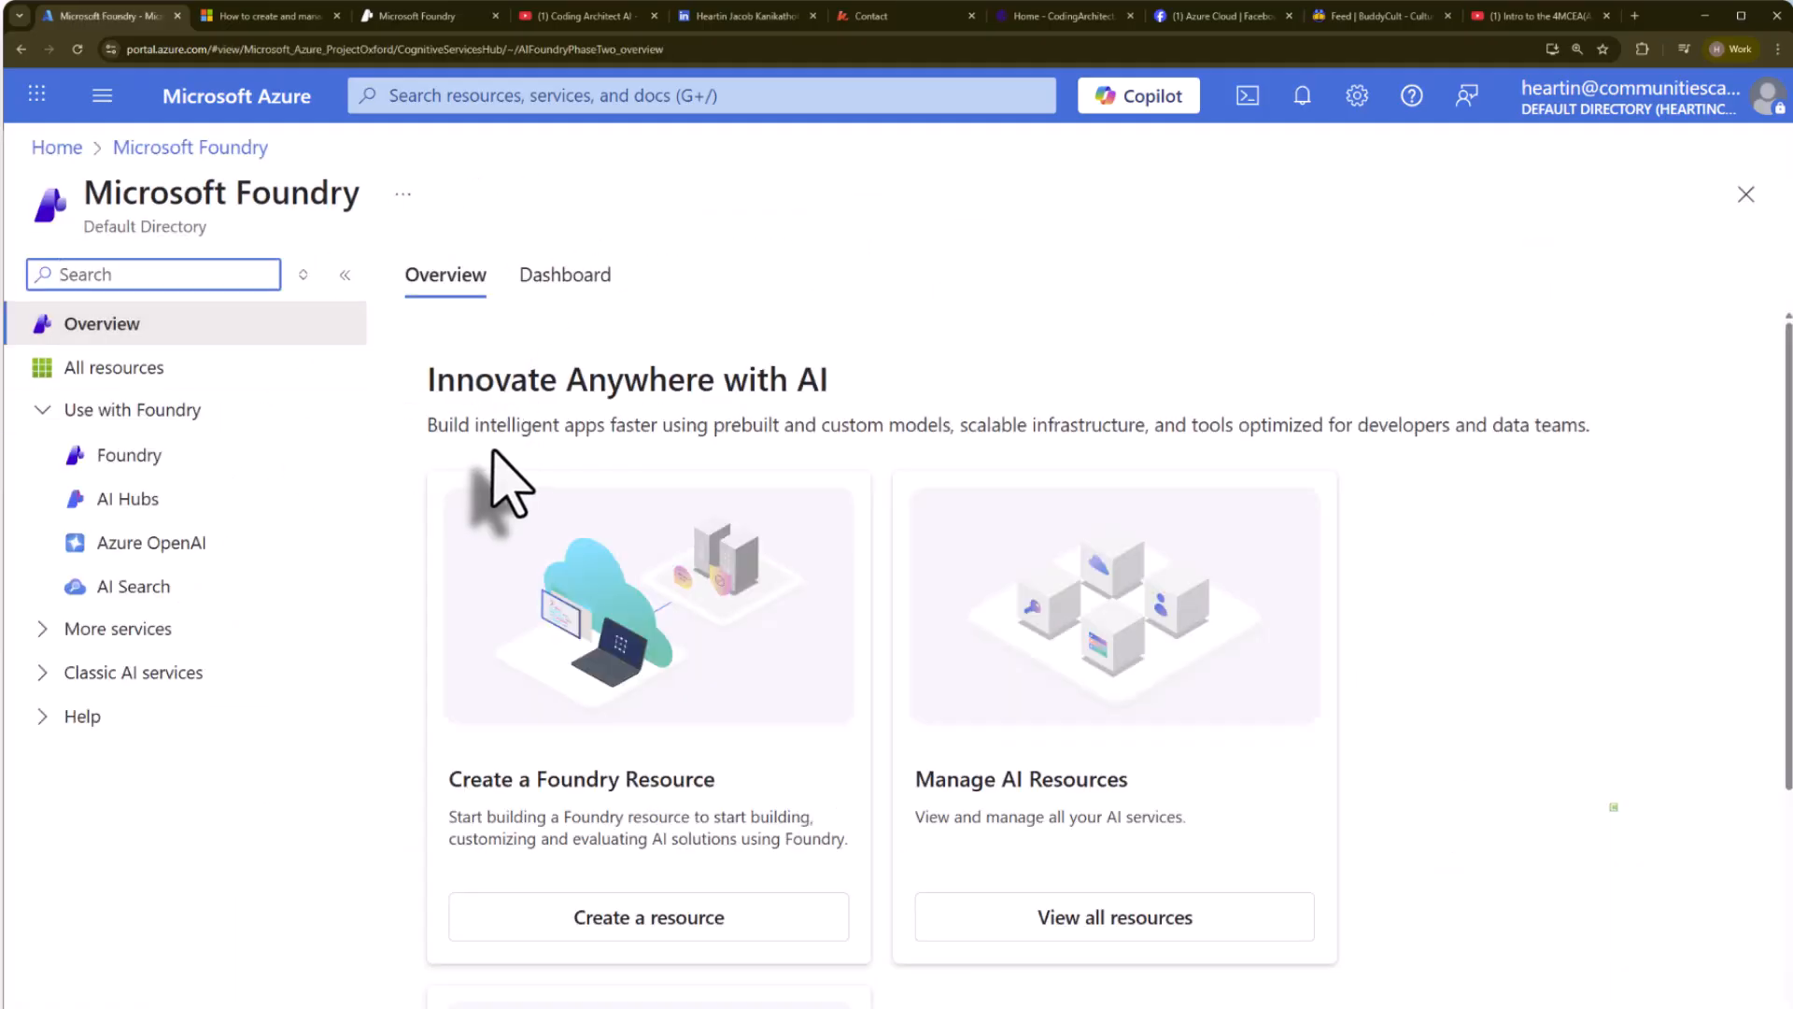
pyautogui.click(42, 410)
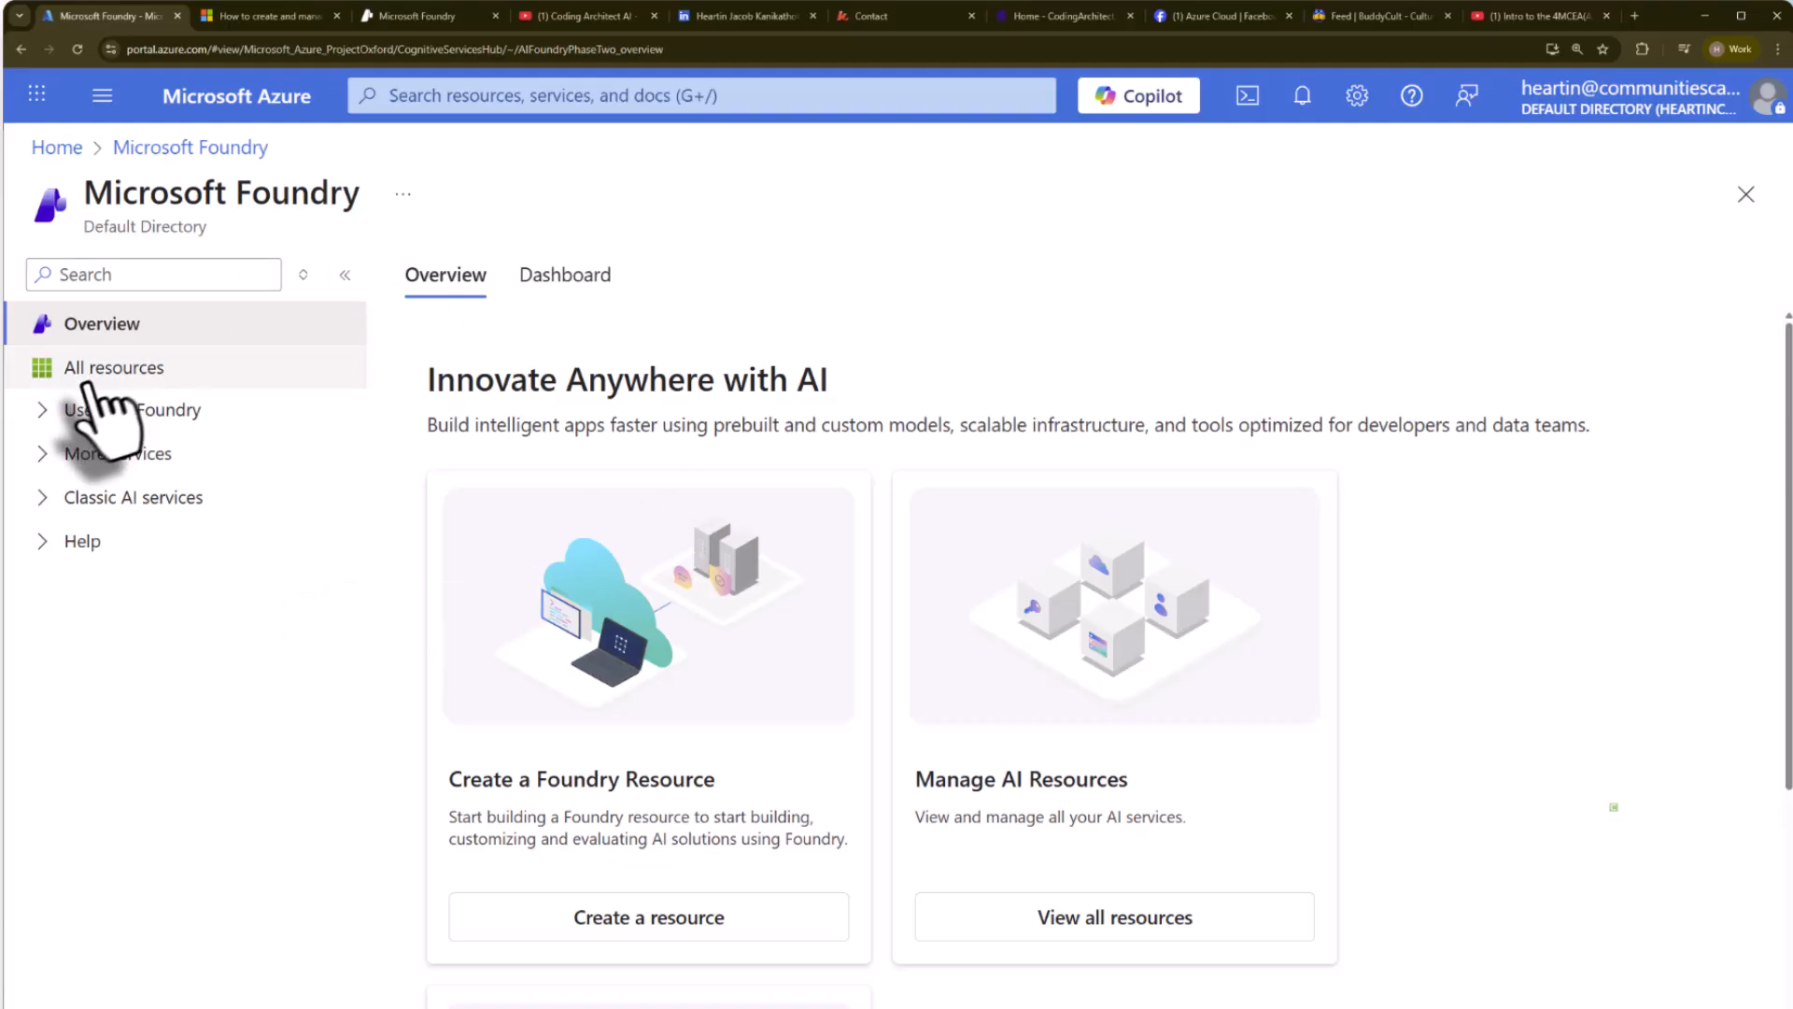
pyautogui.click(42, 411)
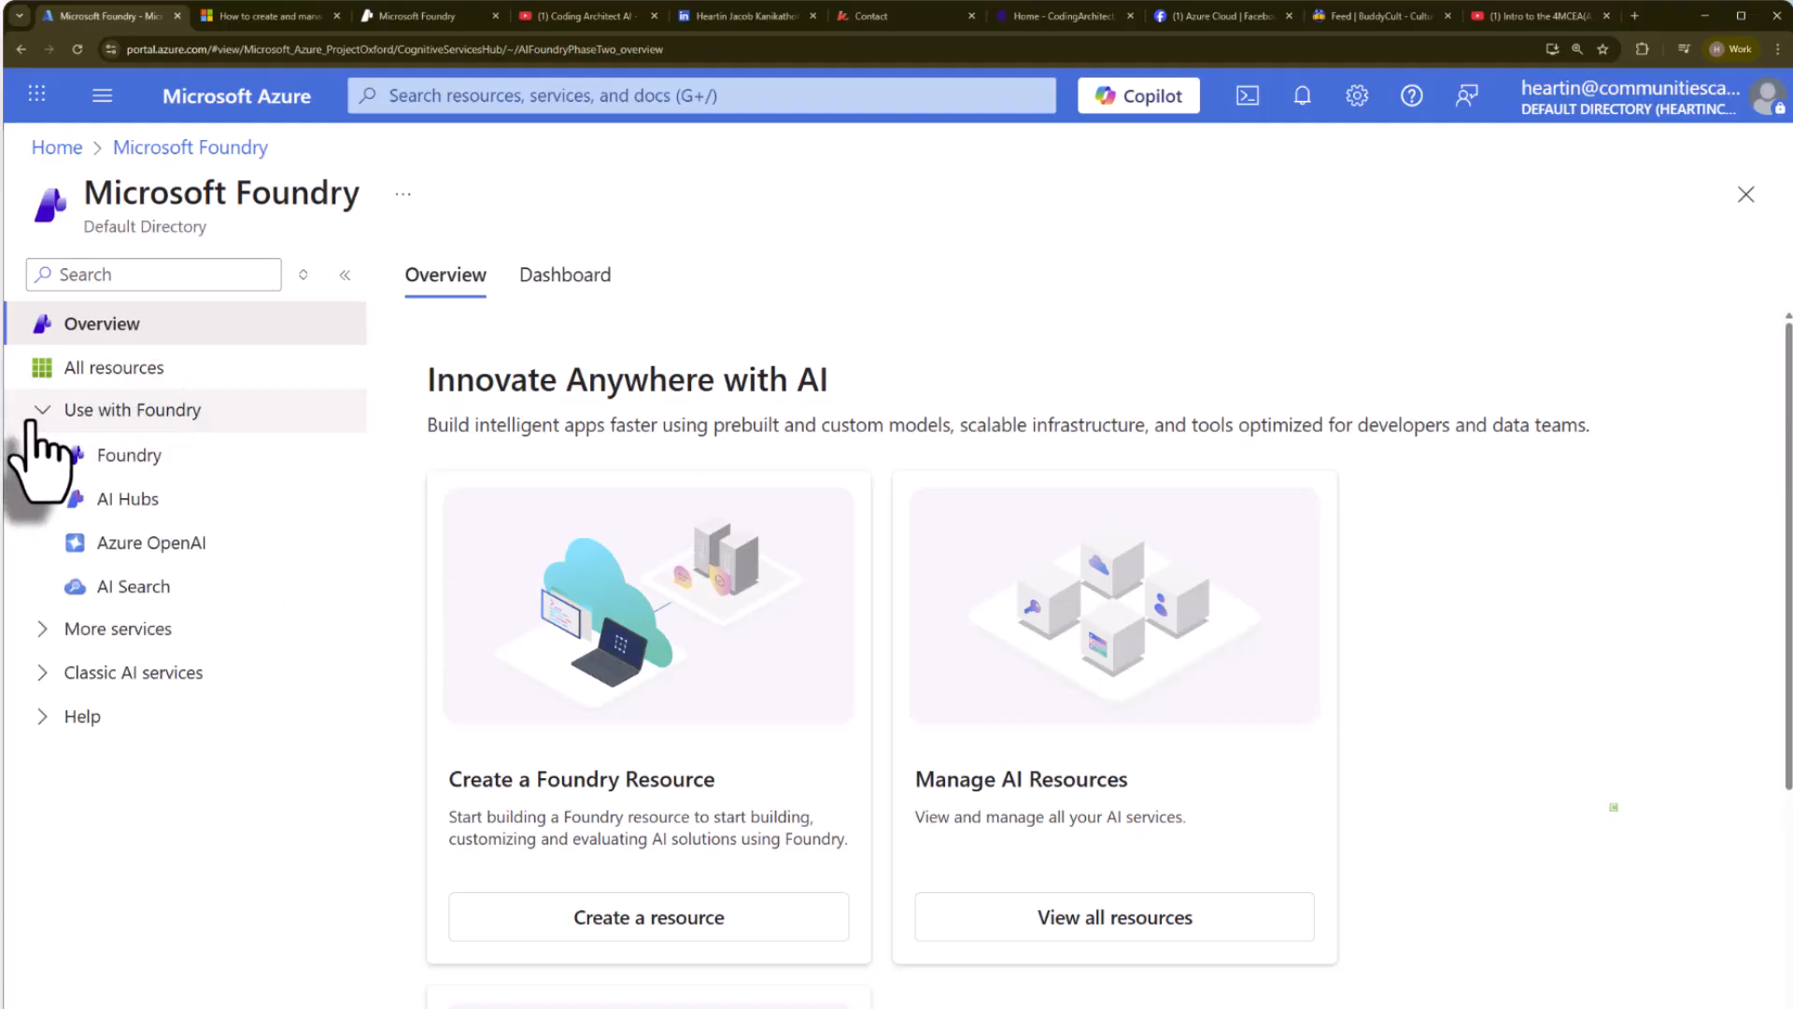
pyautogui.click(130, 460)
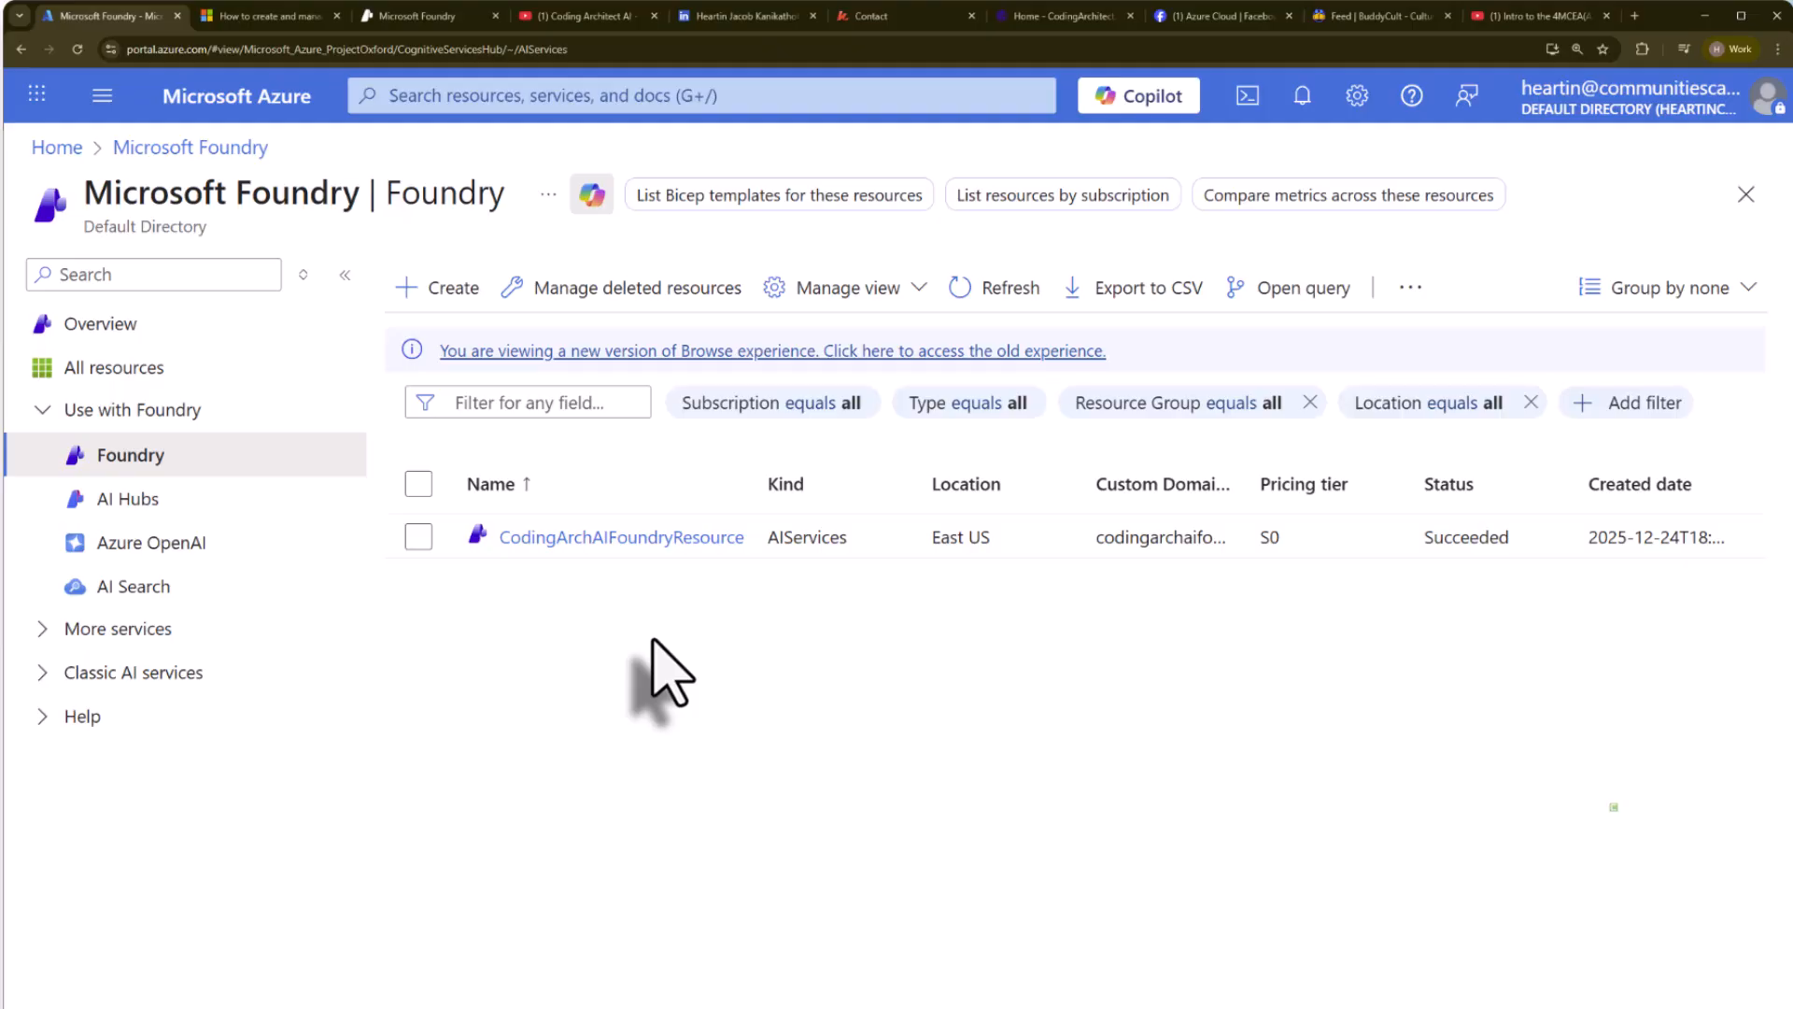
# Start creating a new hub under AI Hubs, with resource group AZ-AI-Demos and region East US.
pyautogui.click(138, 502)
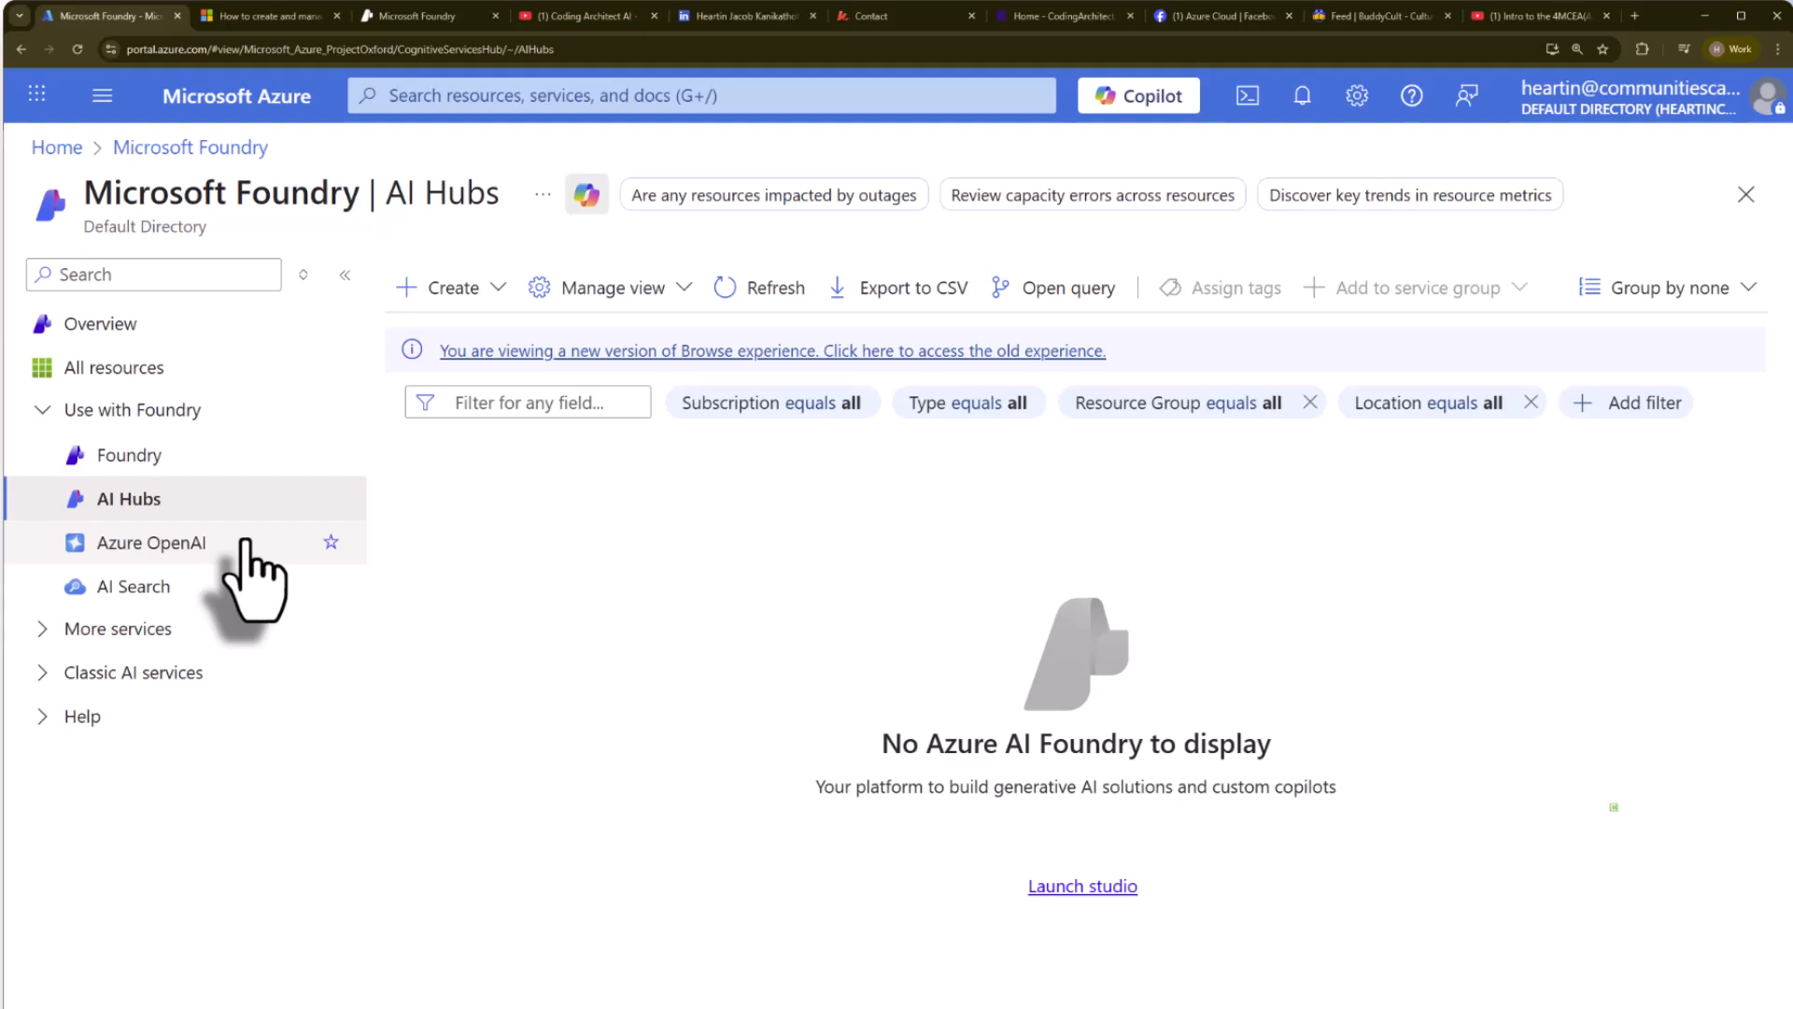
pyautogui.click(486, 289)
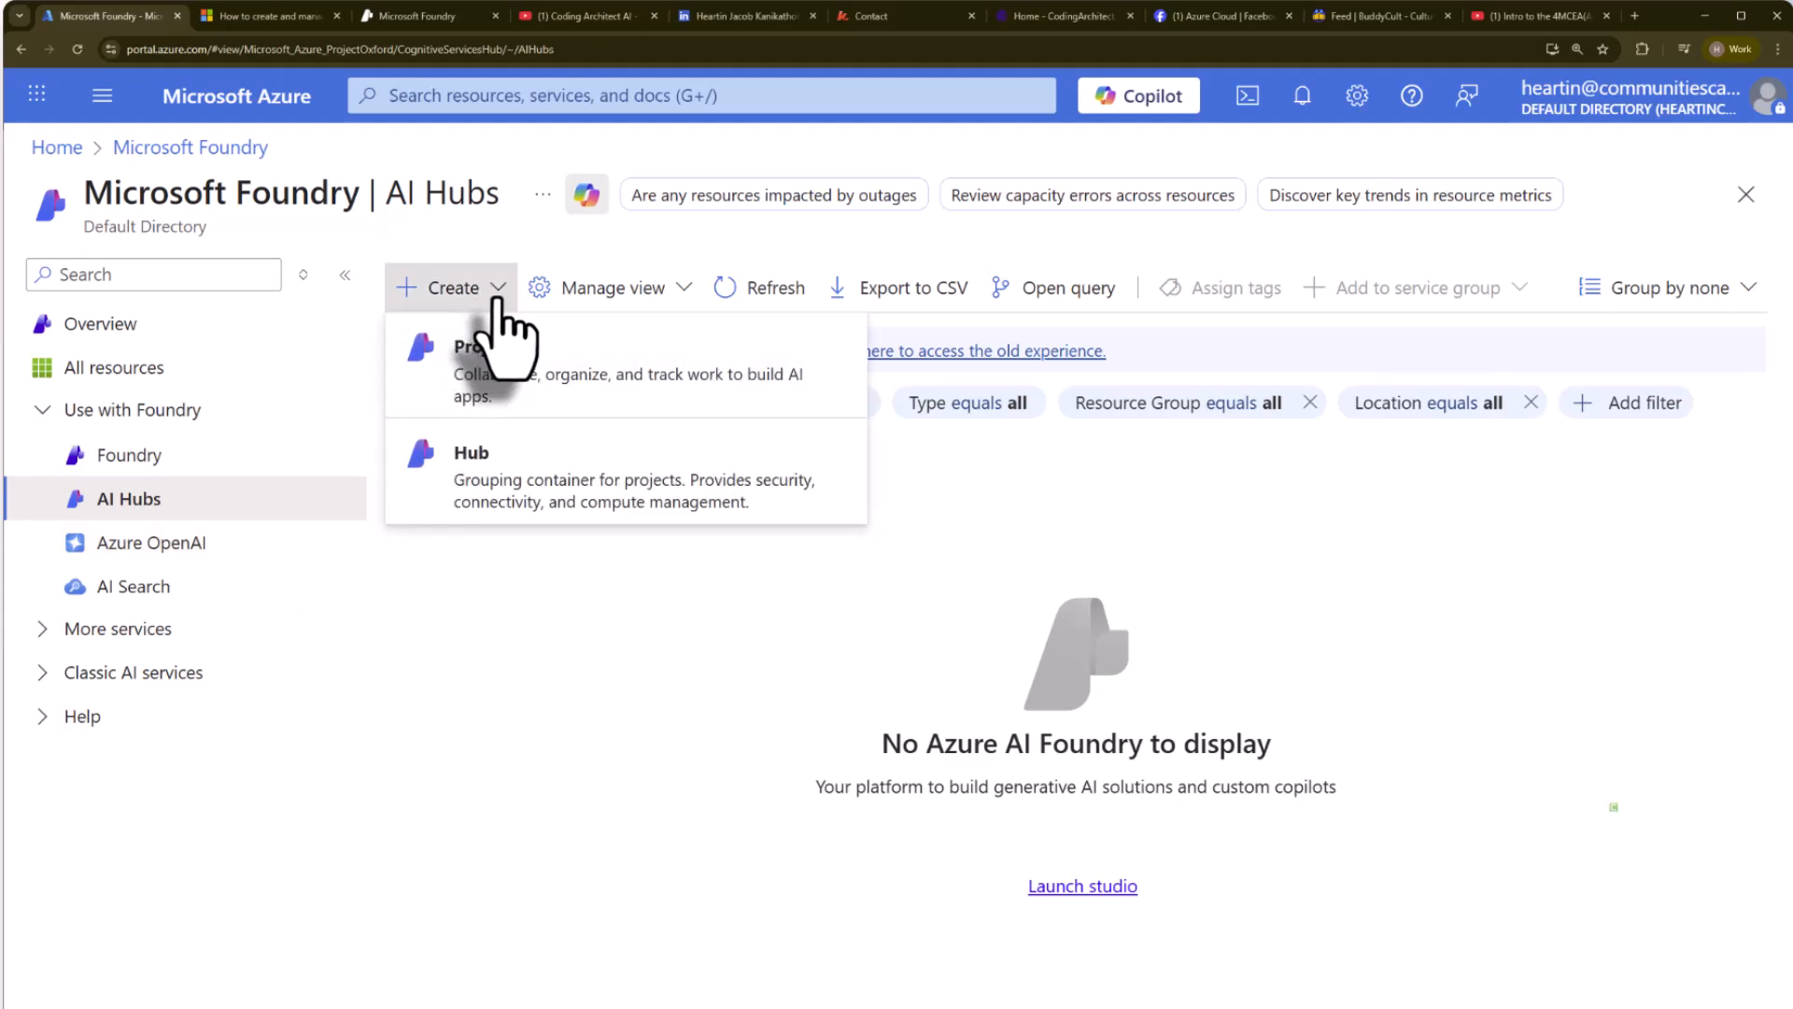
pyautogui.click(523, 478)
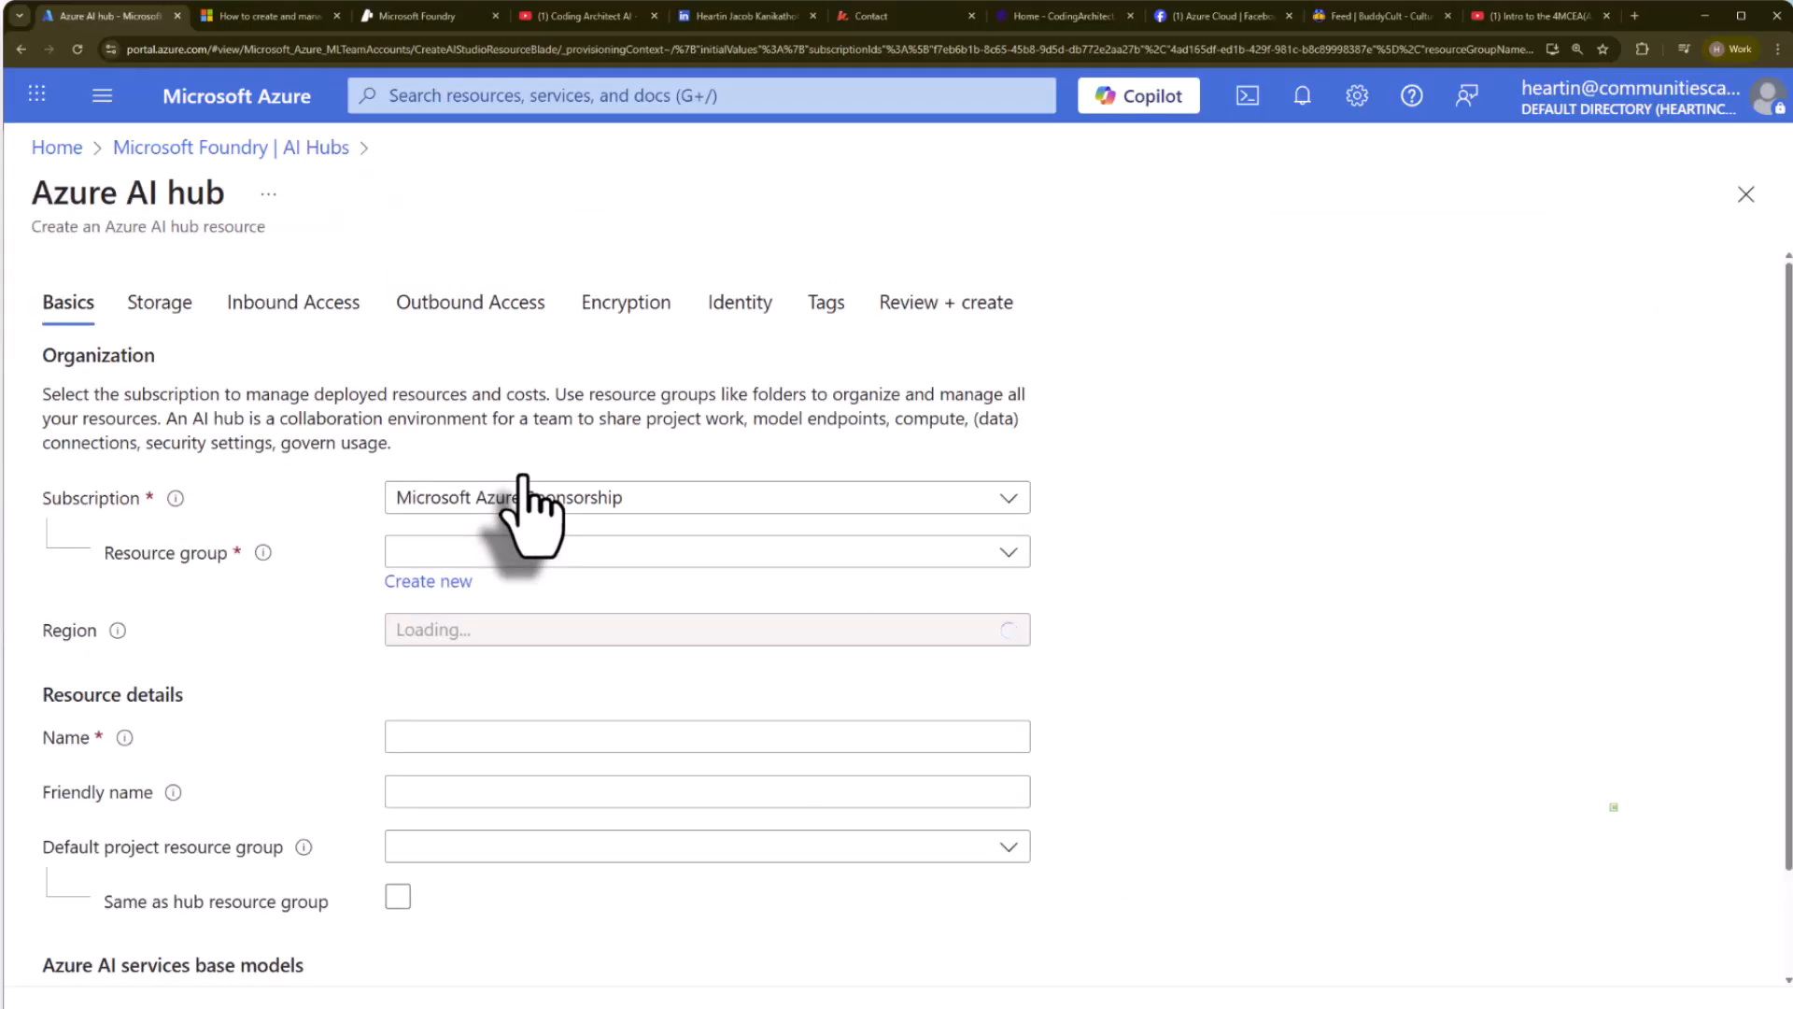
pyautogui.click(652, 557)
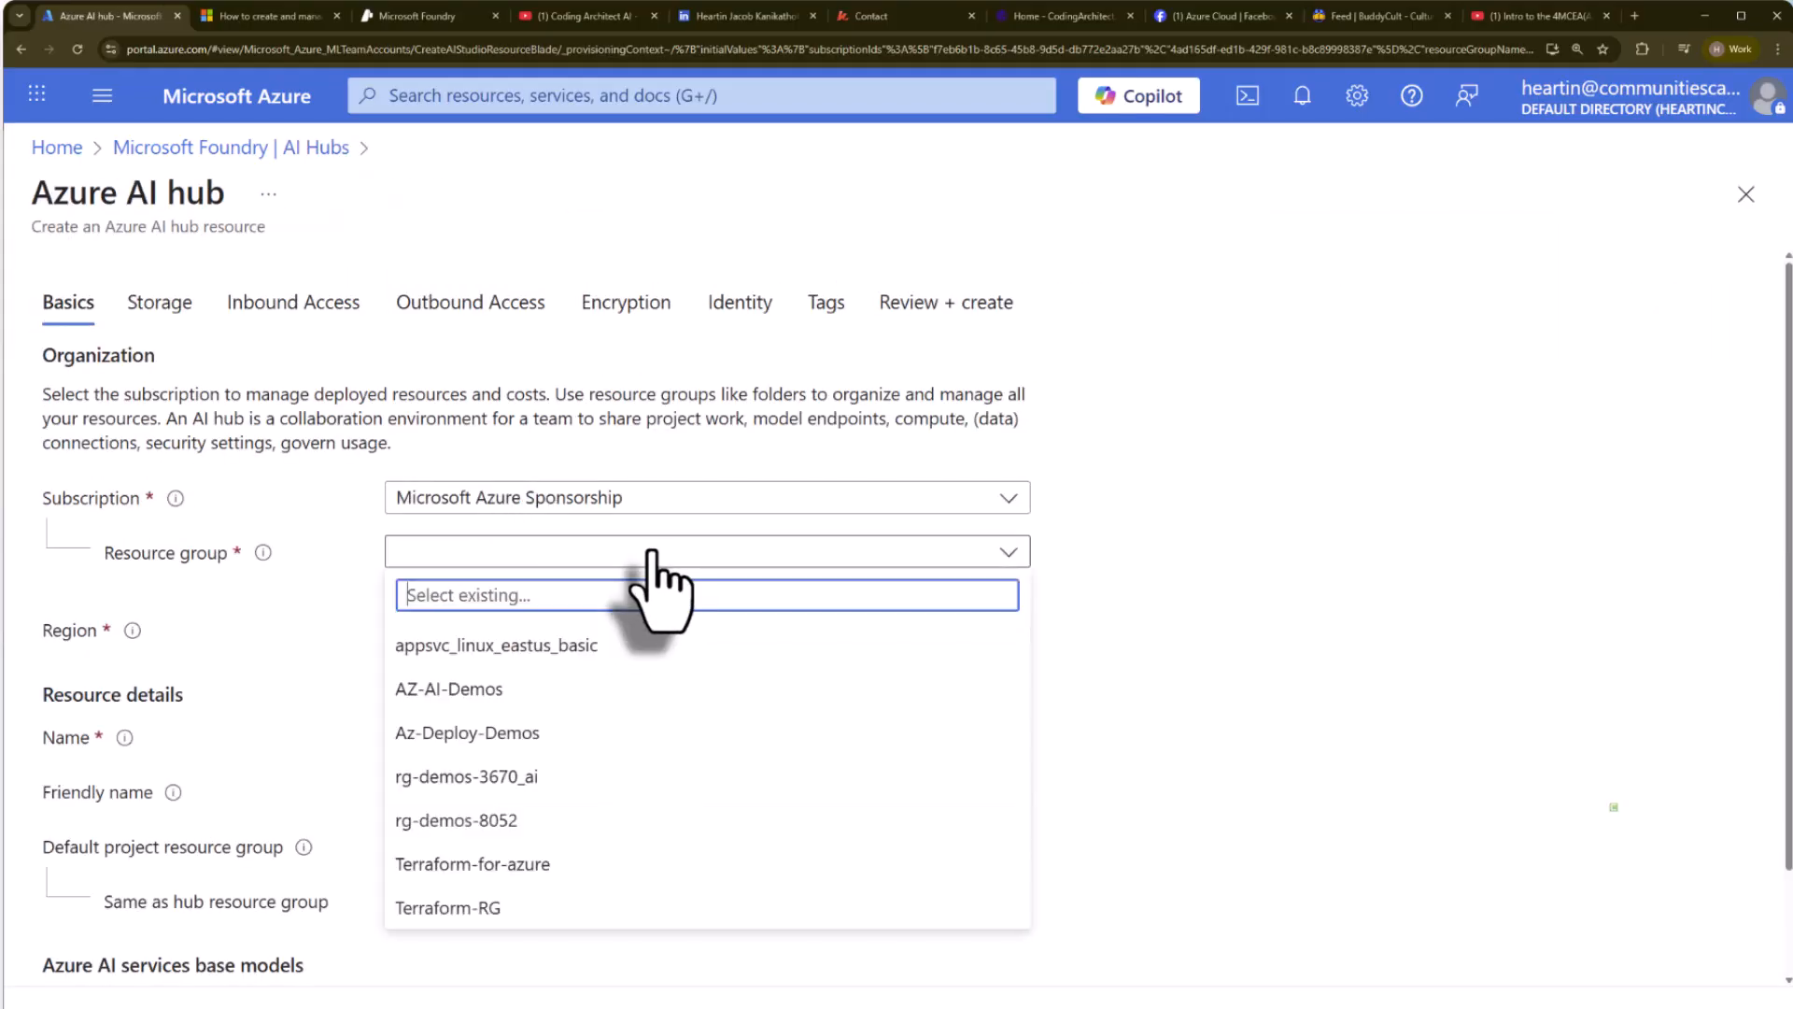
pyautogui.click(486, 702)
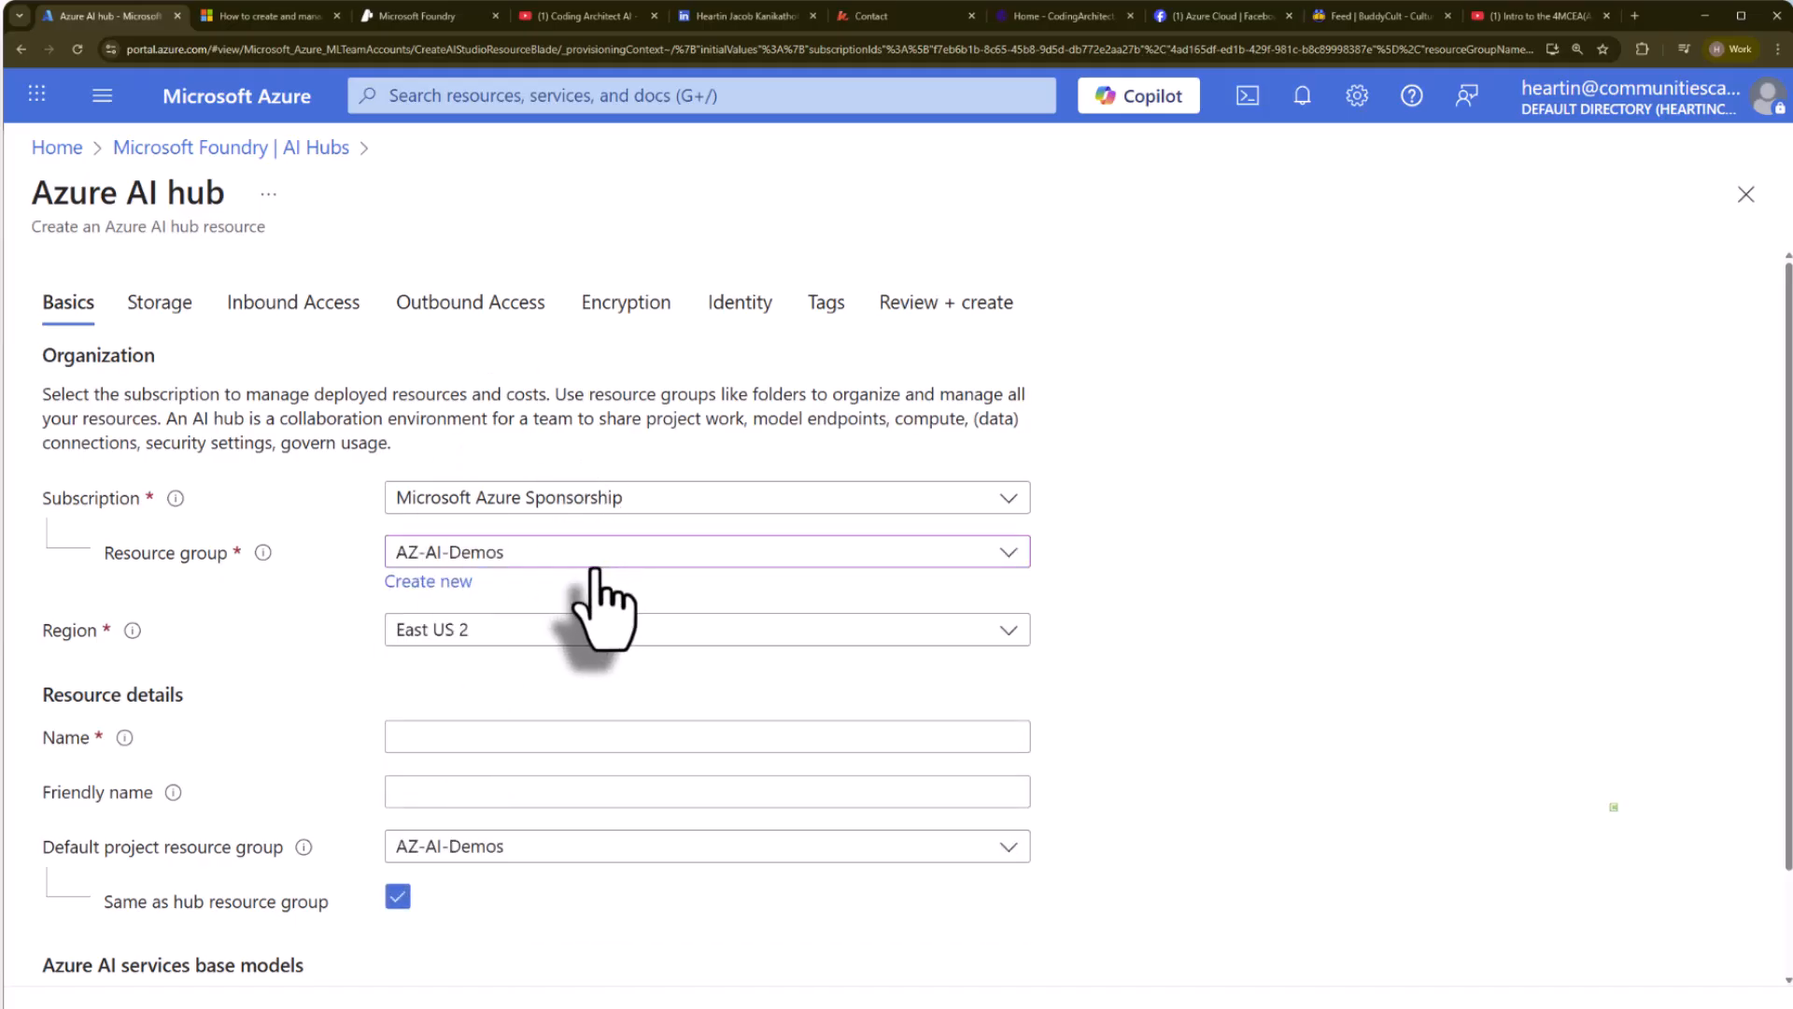
pyautogui.click(565, 631)
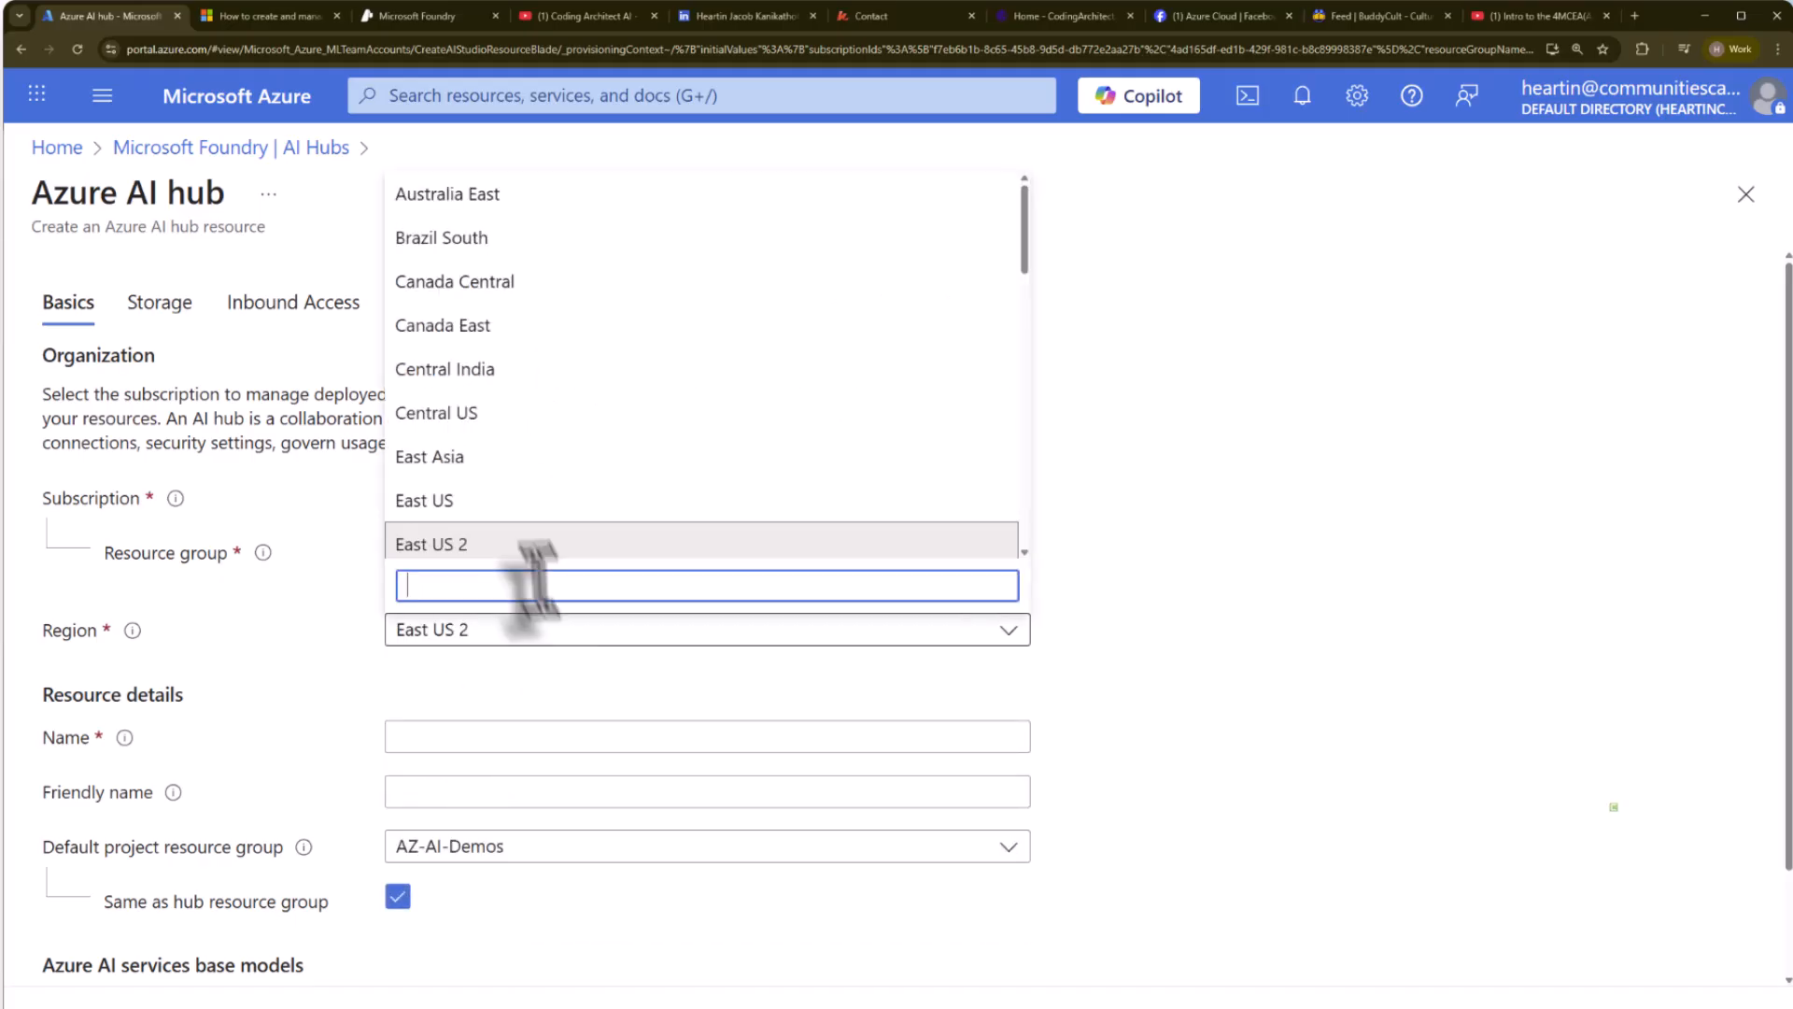
pyautogui.click(518, 497)
# Name the Azure AI hub CodarAIHub in the resource details.
pyautogui.scroll(-2, 944, 710)
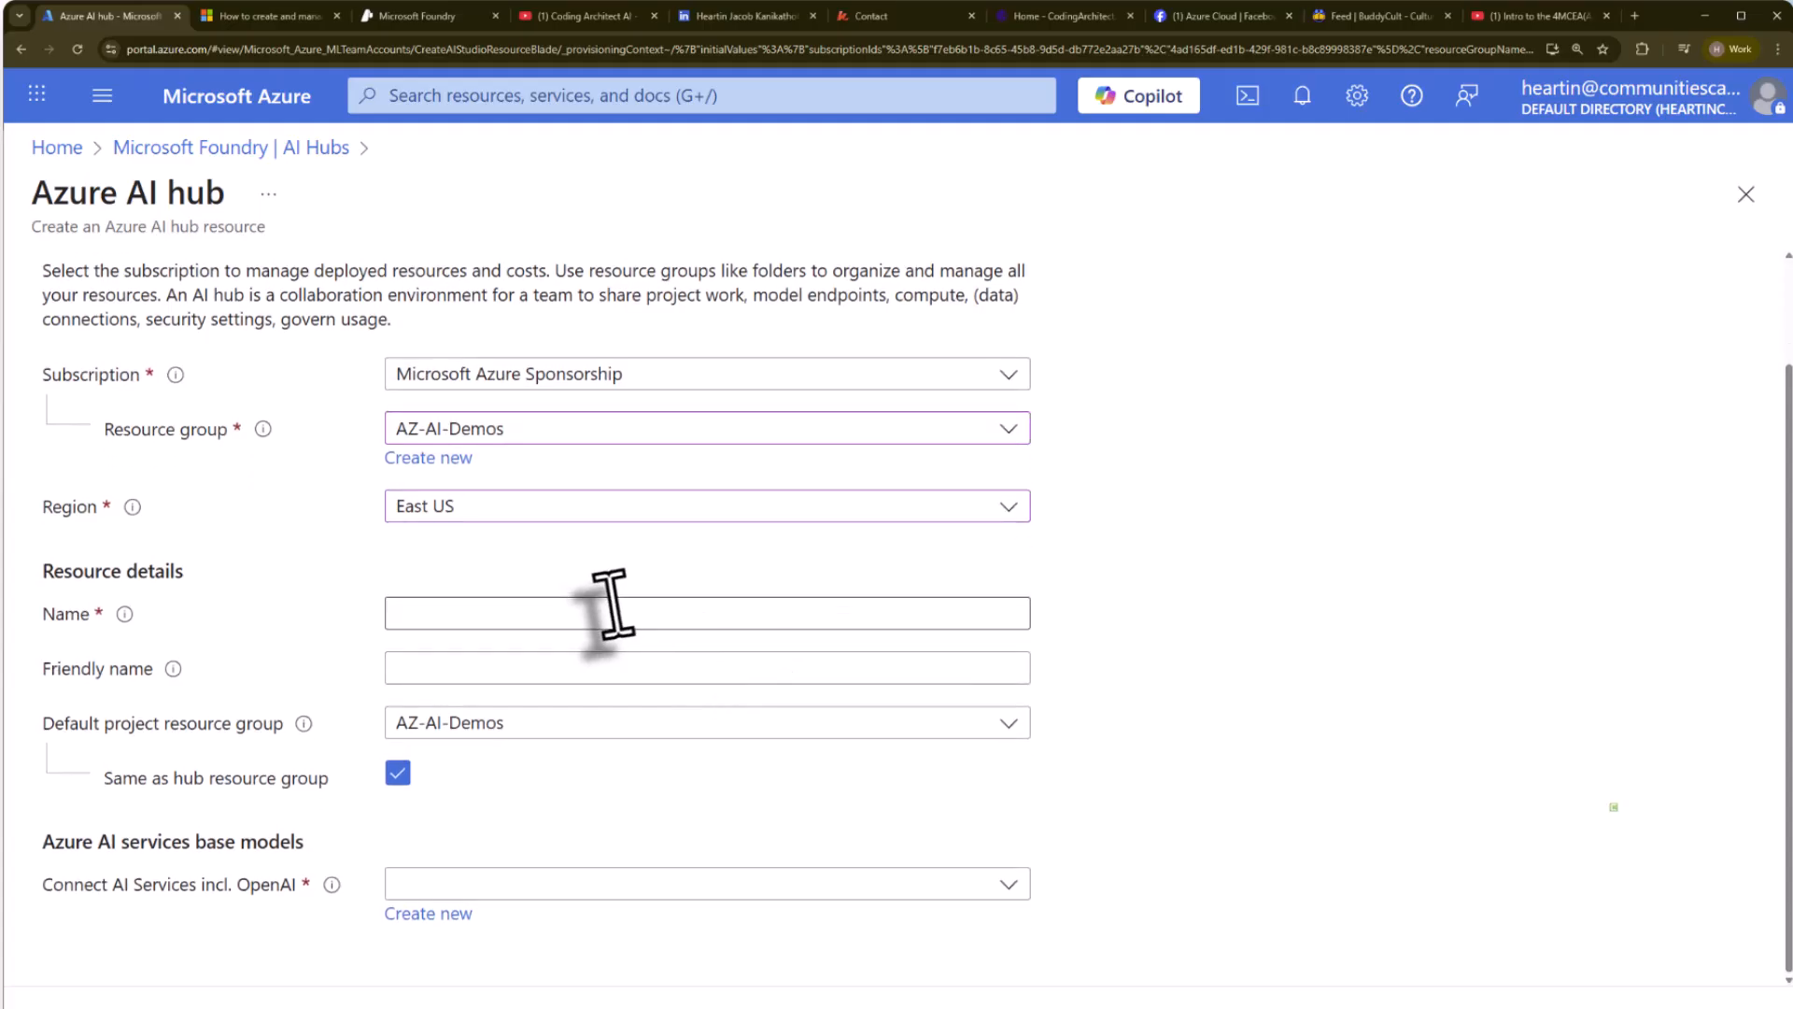
pyautogui.click(604, 617)
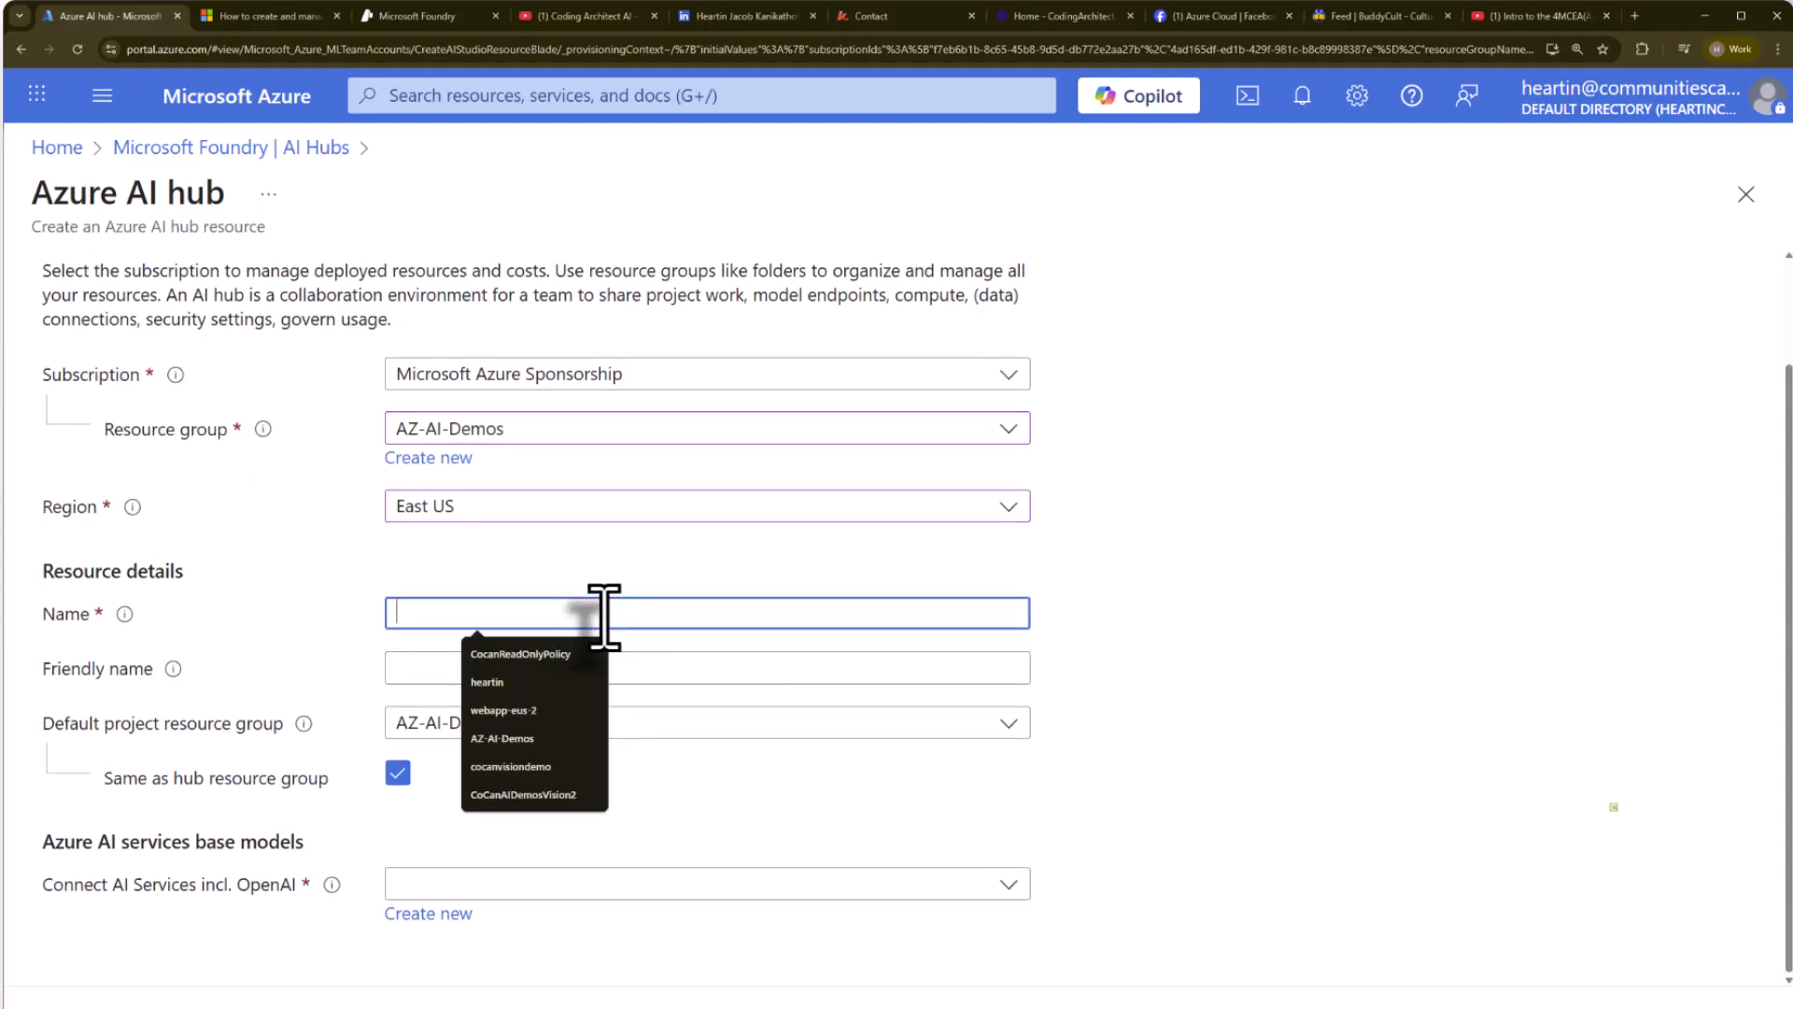
pyautogui.write('Codar')
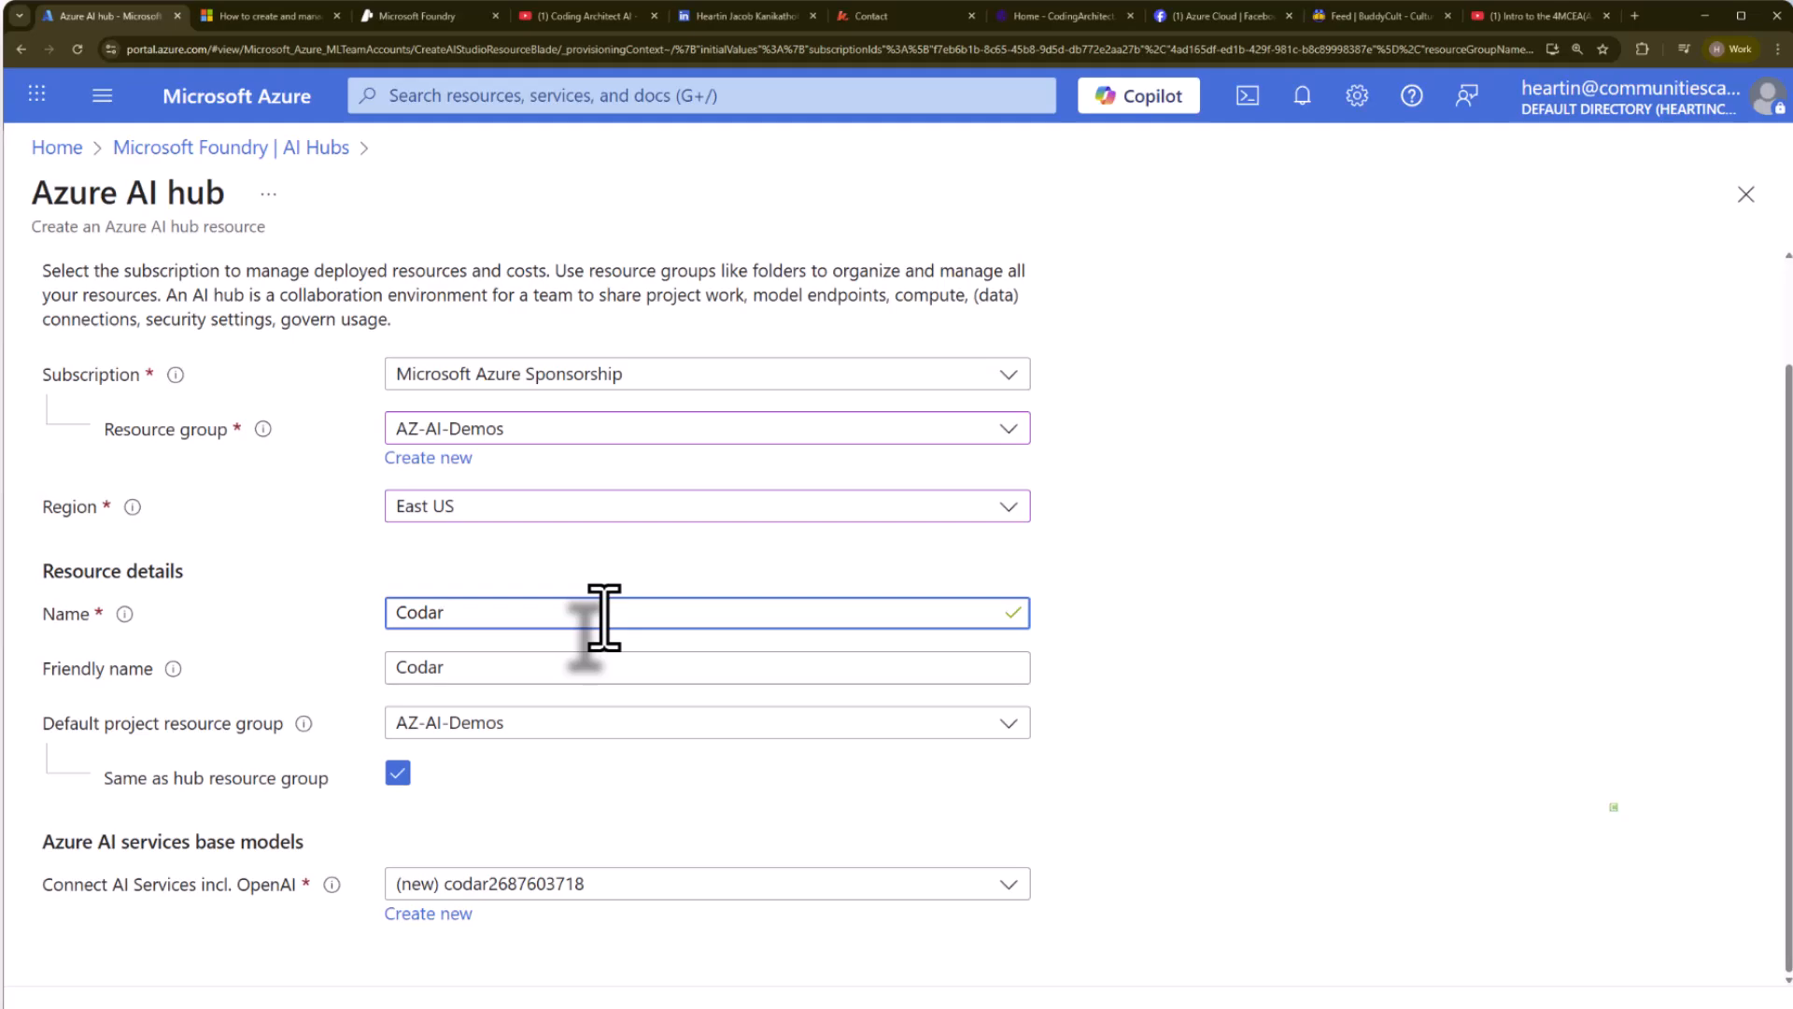
pyautogui.write('AIHub')
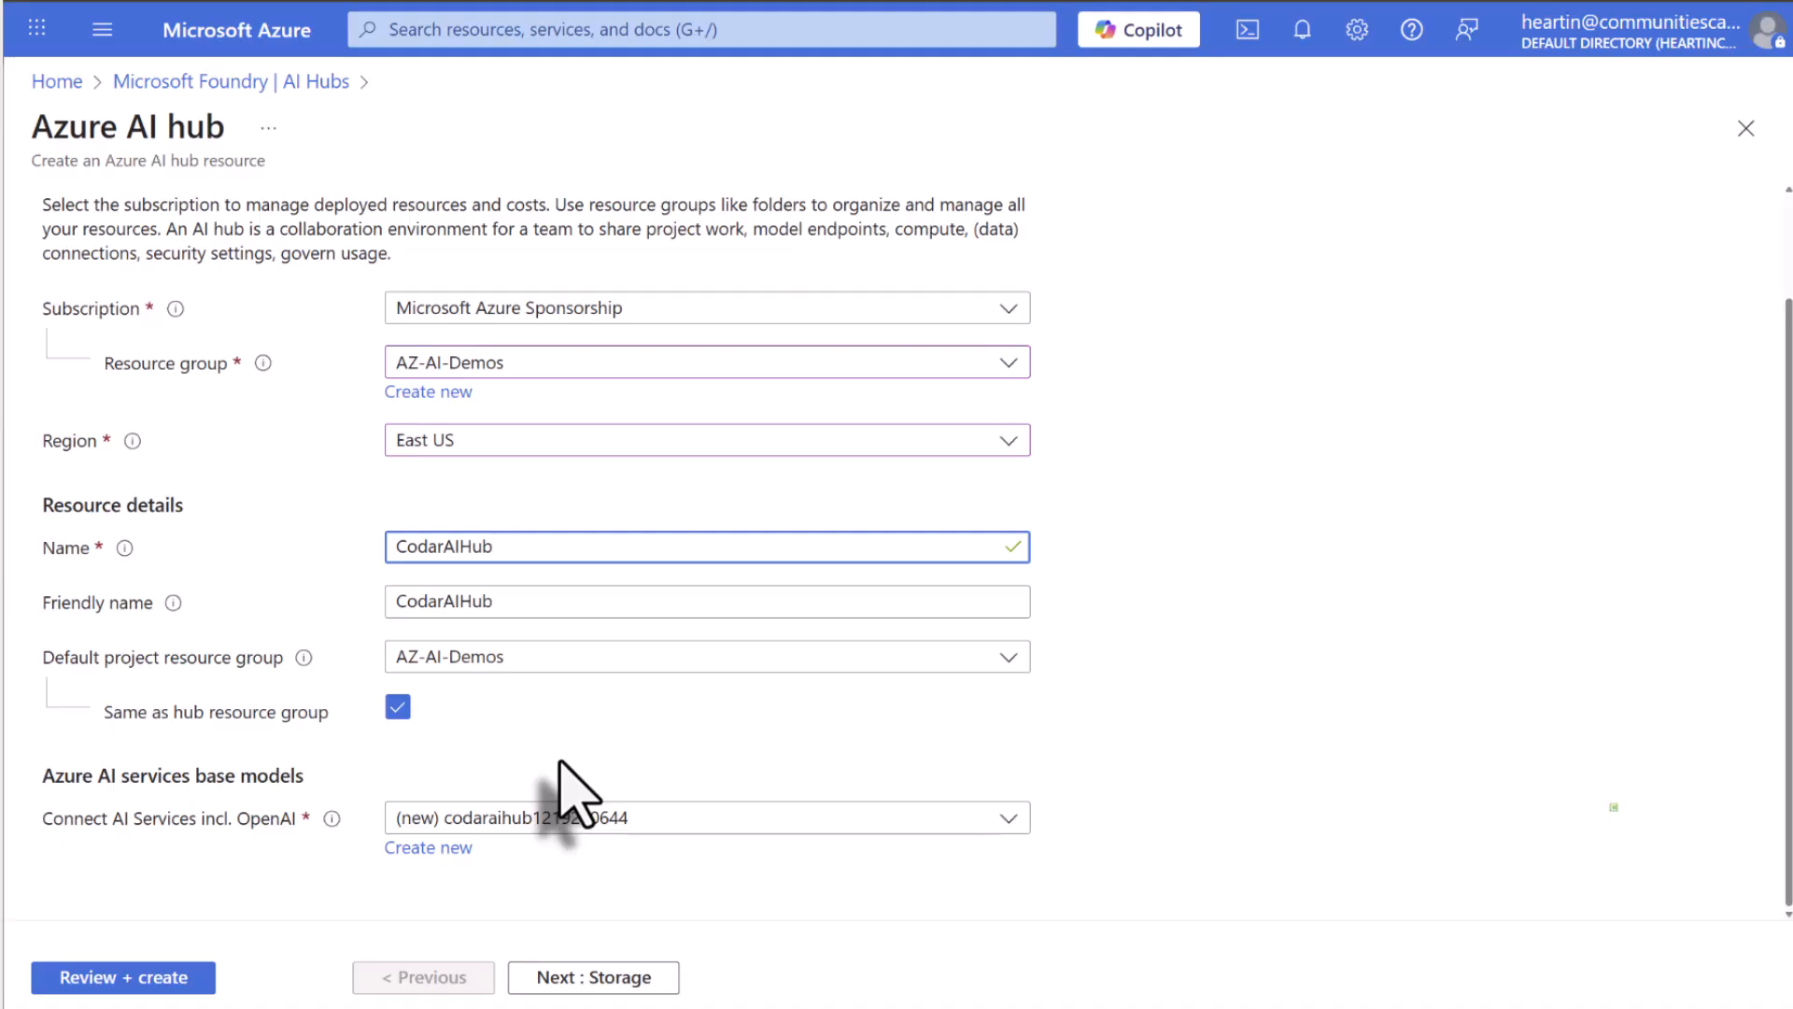
# Review the available AI services connections and choose the new, automatically named resource for the hub.
pyautogui.click(619, 822)
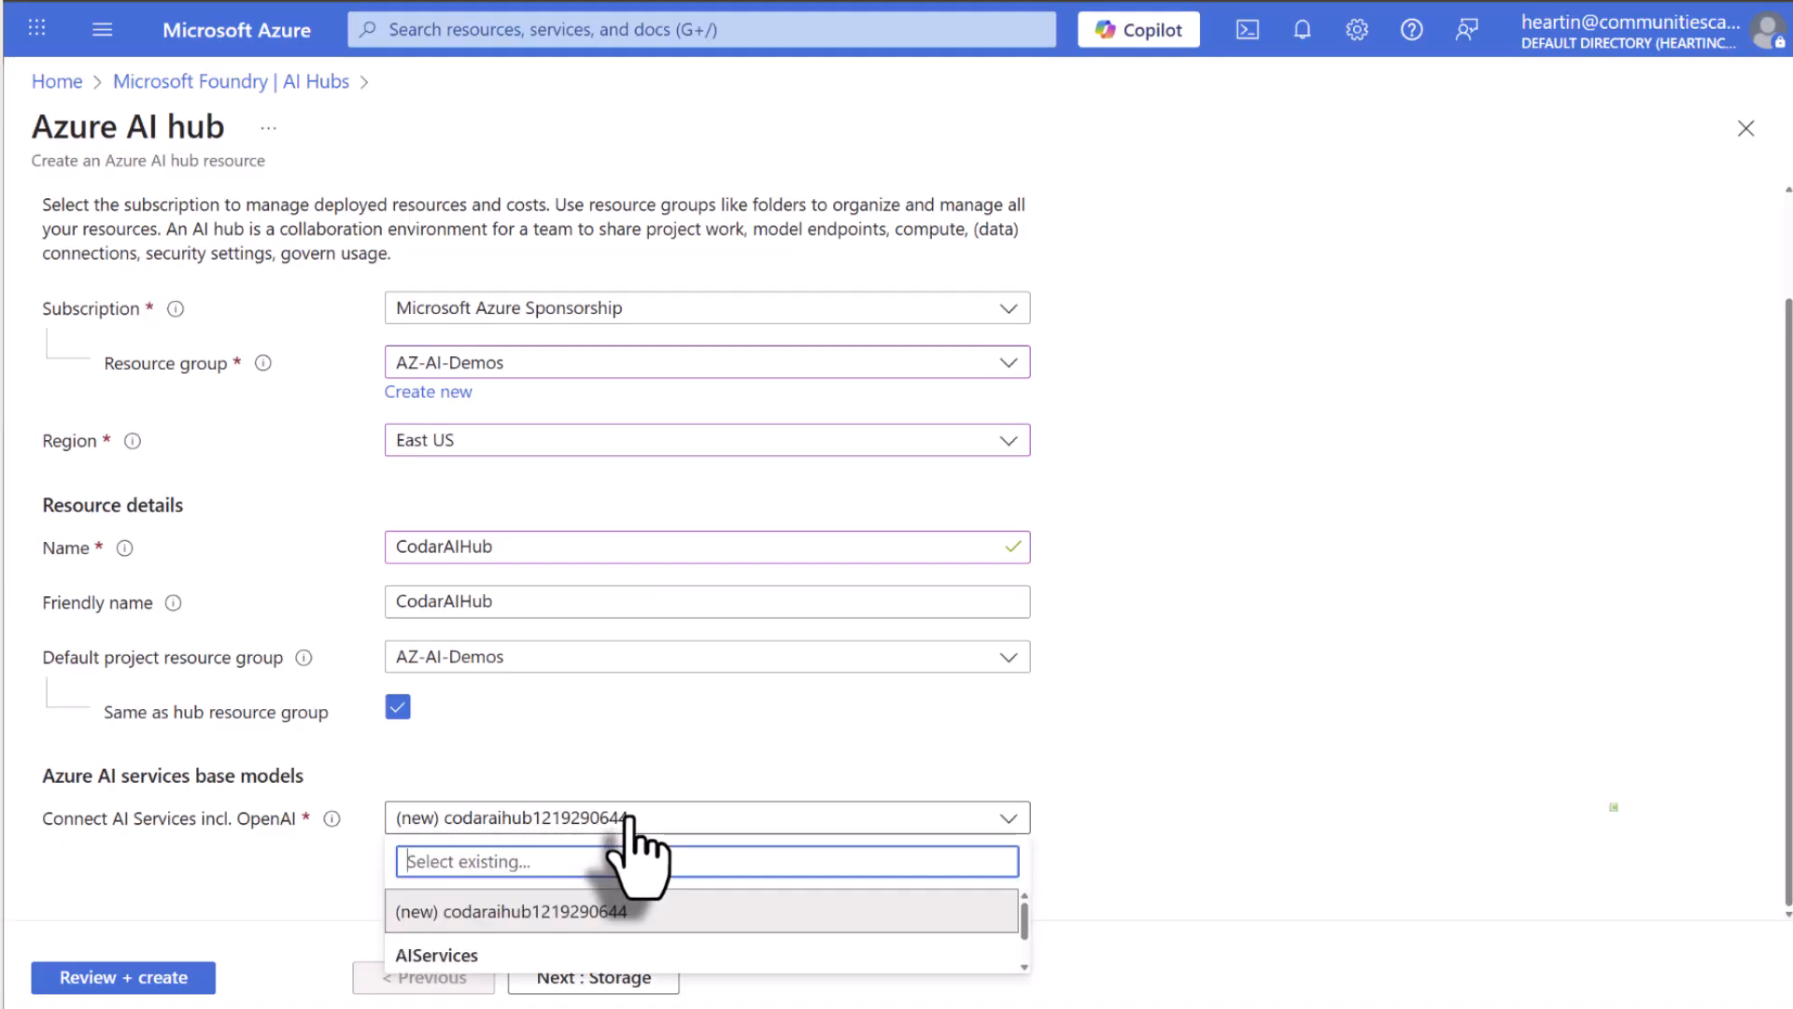
pyautogui.scroll(-1, 601, 934)
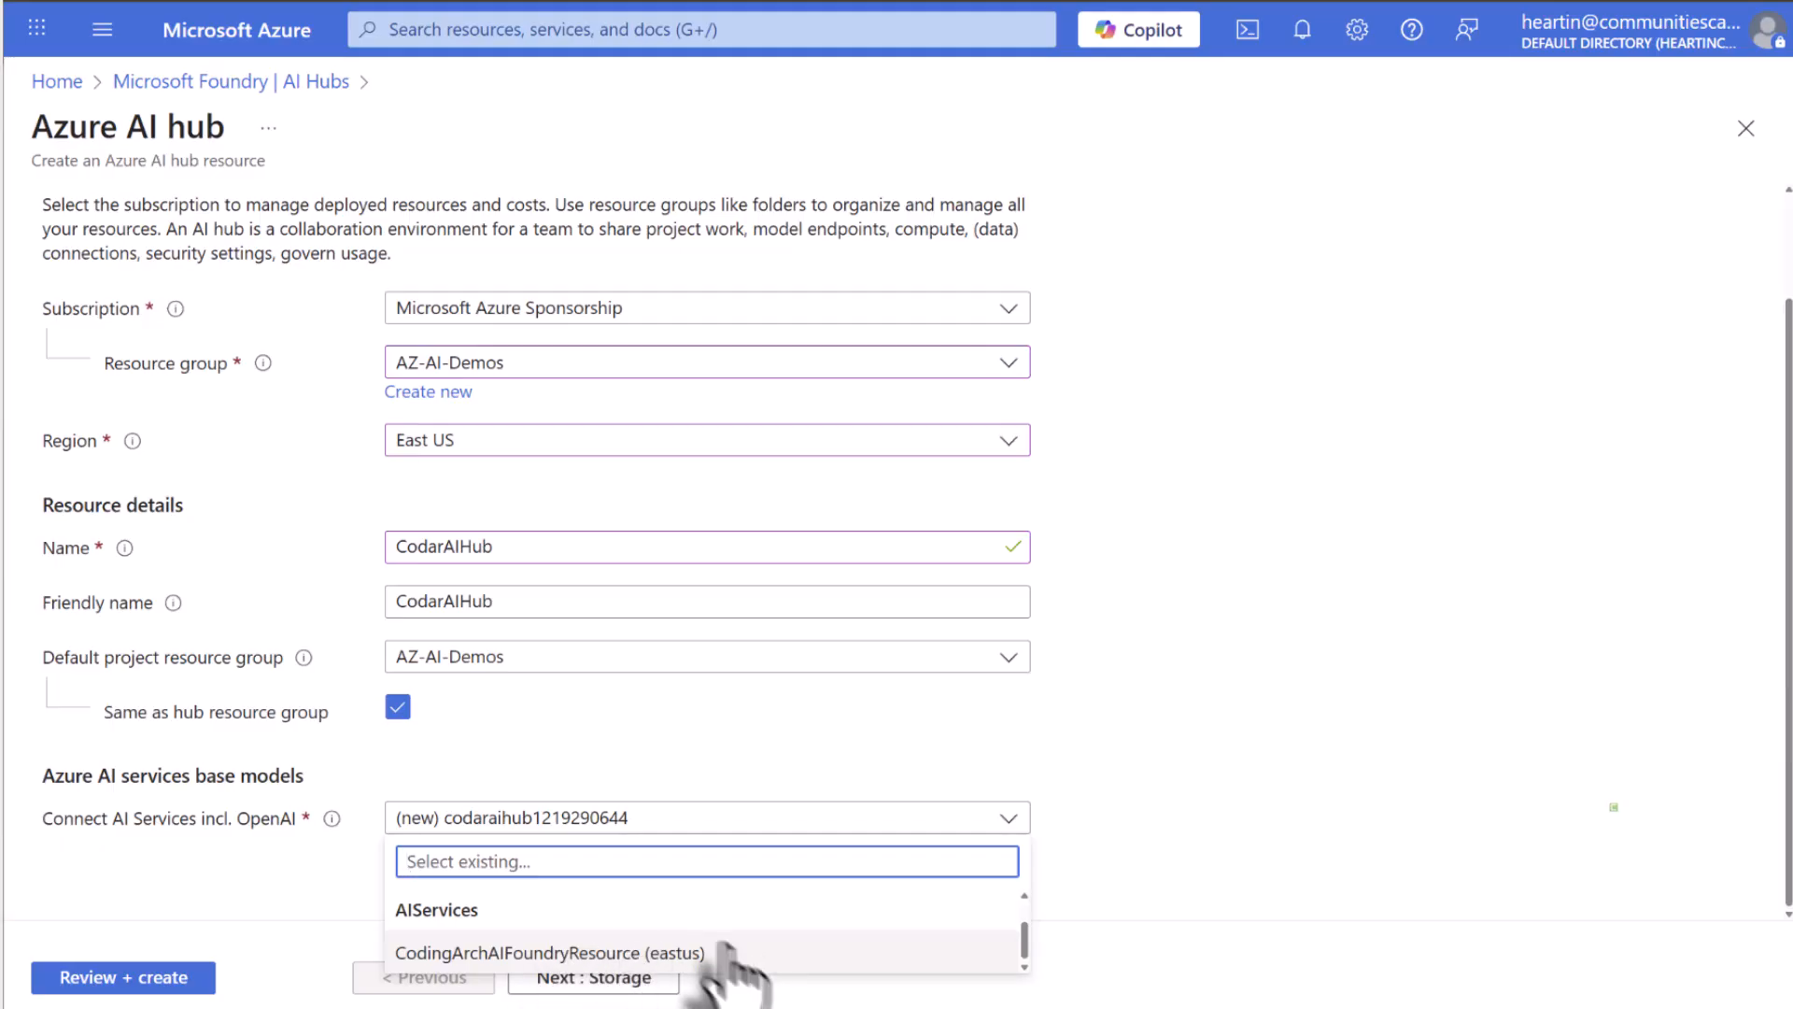
pyautogui.scroll(1, 714, 953)
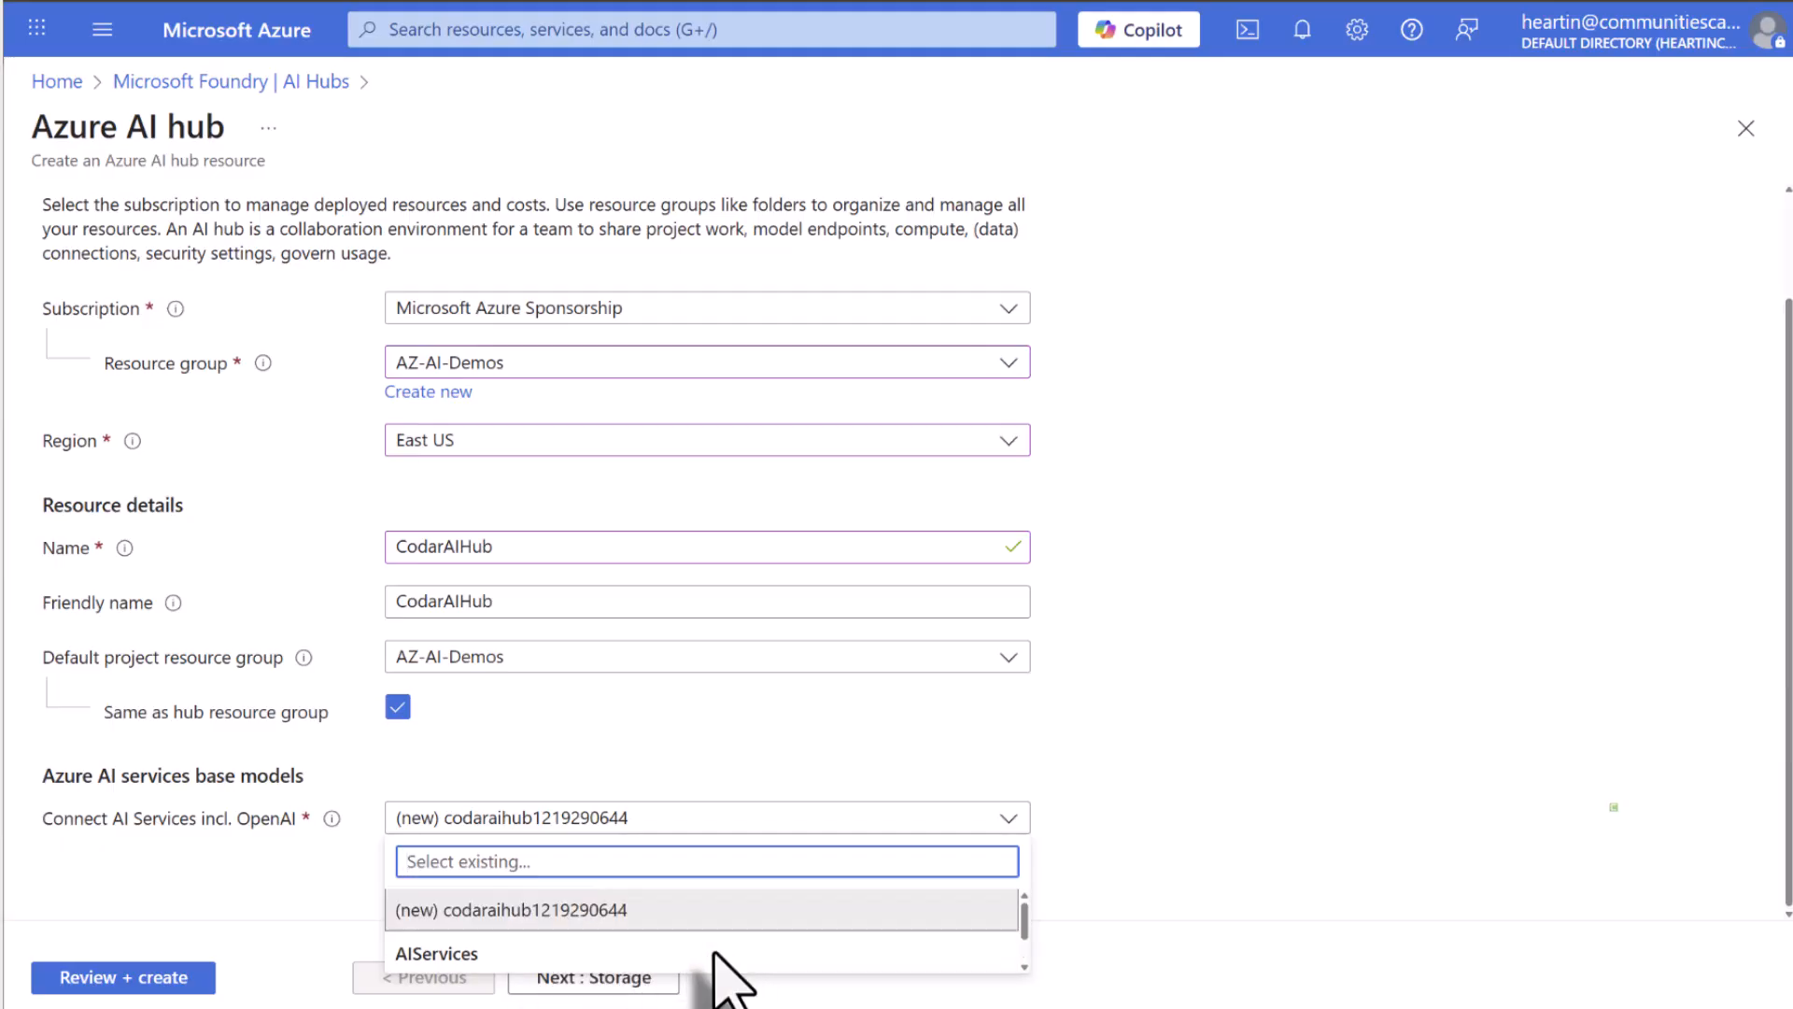
pyautogui.click(653, 910)
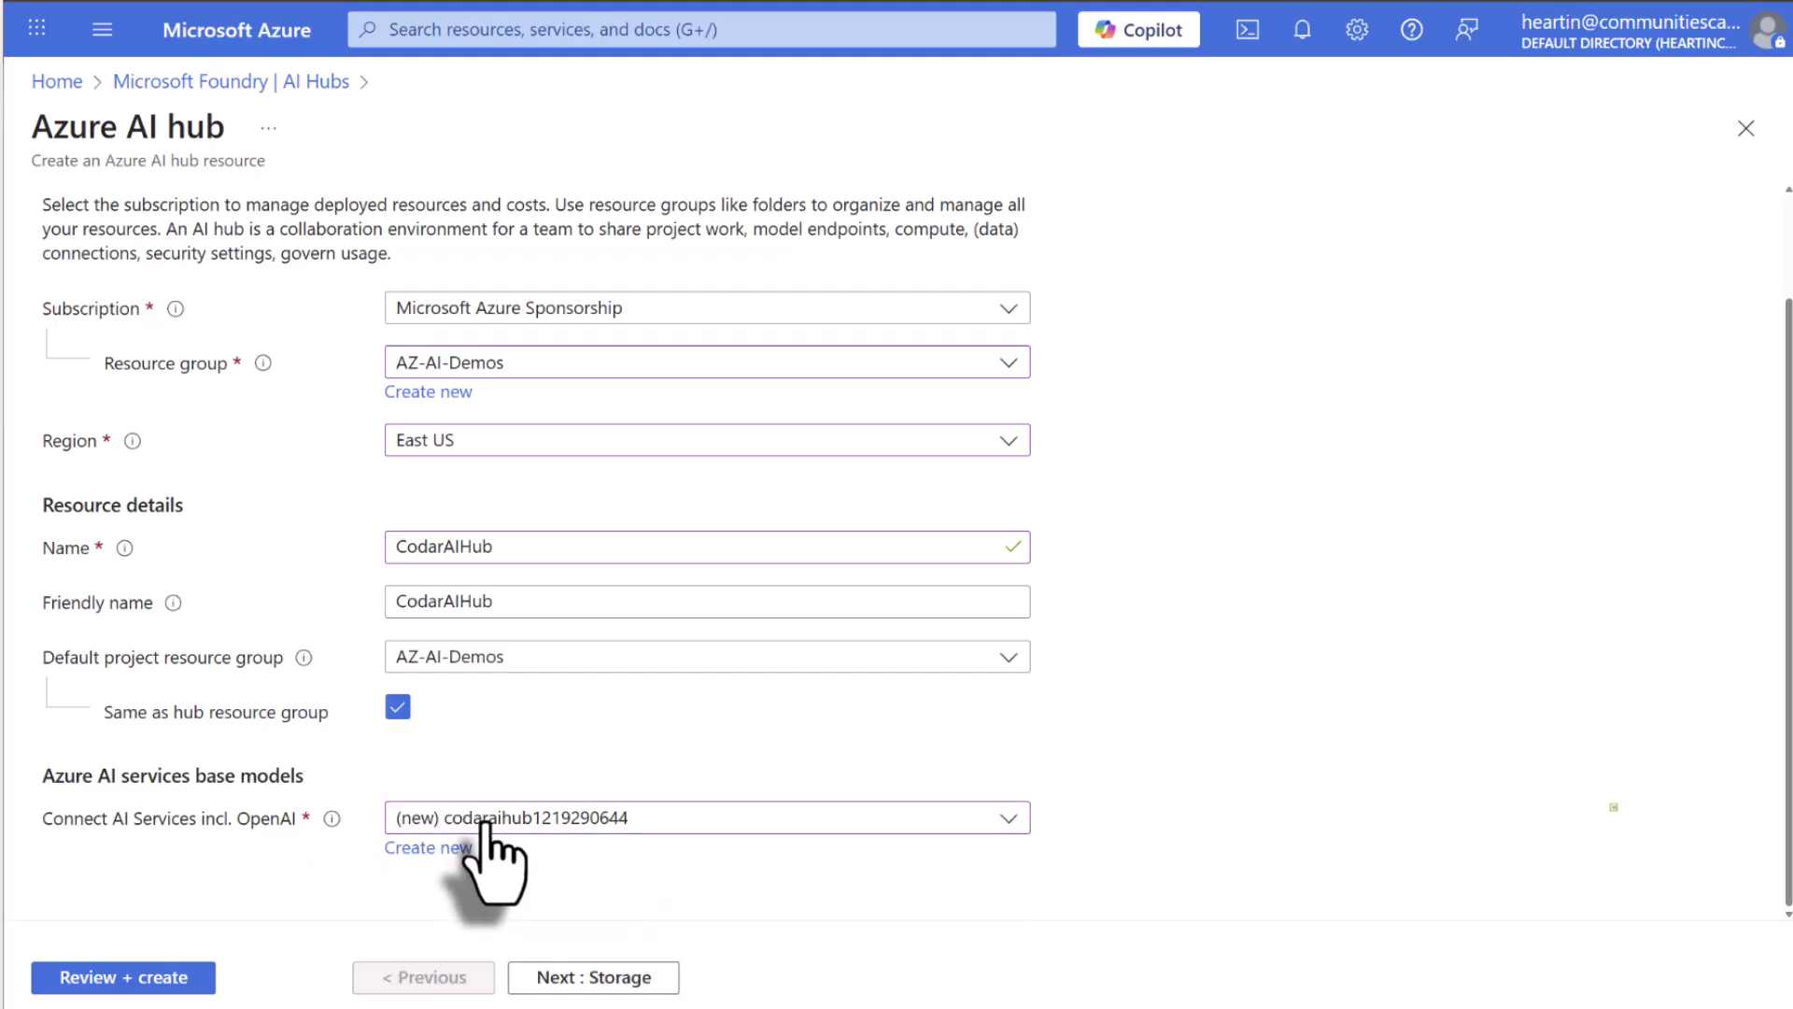
# In the hub's storage settings, keep the new storage account and set the credential store to Microsoft-managed (preview).
pyautogui.click(624, 973)
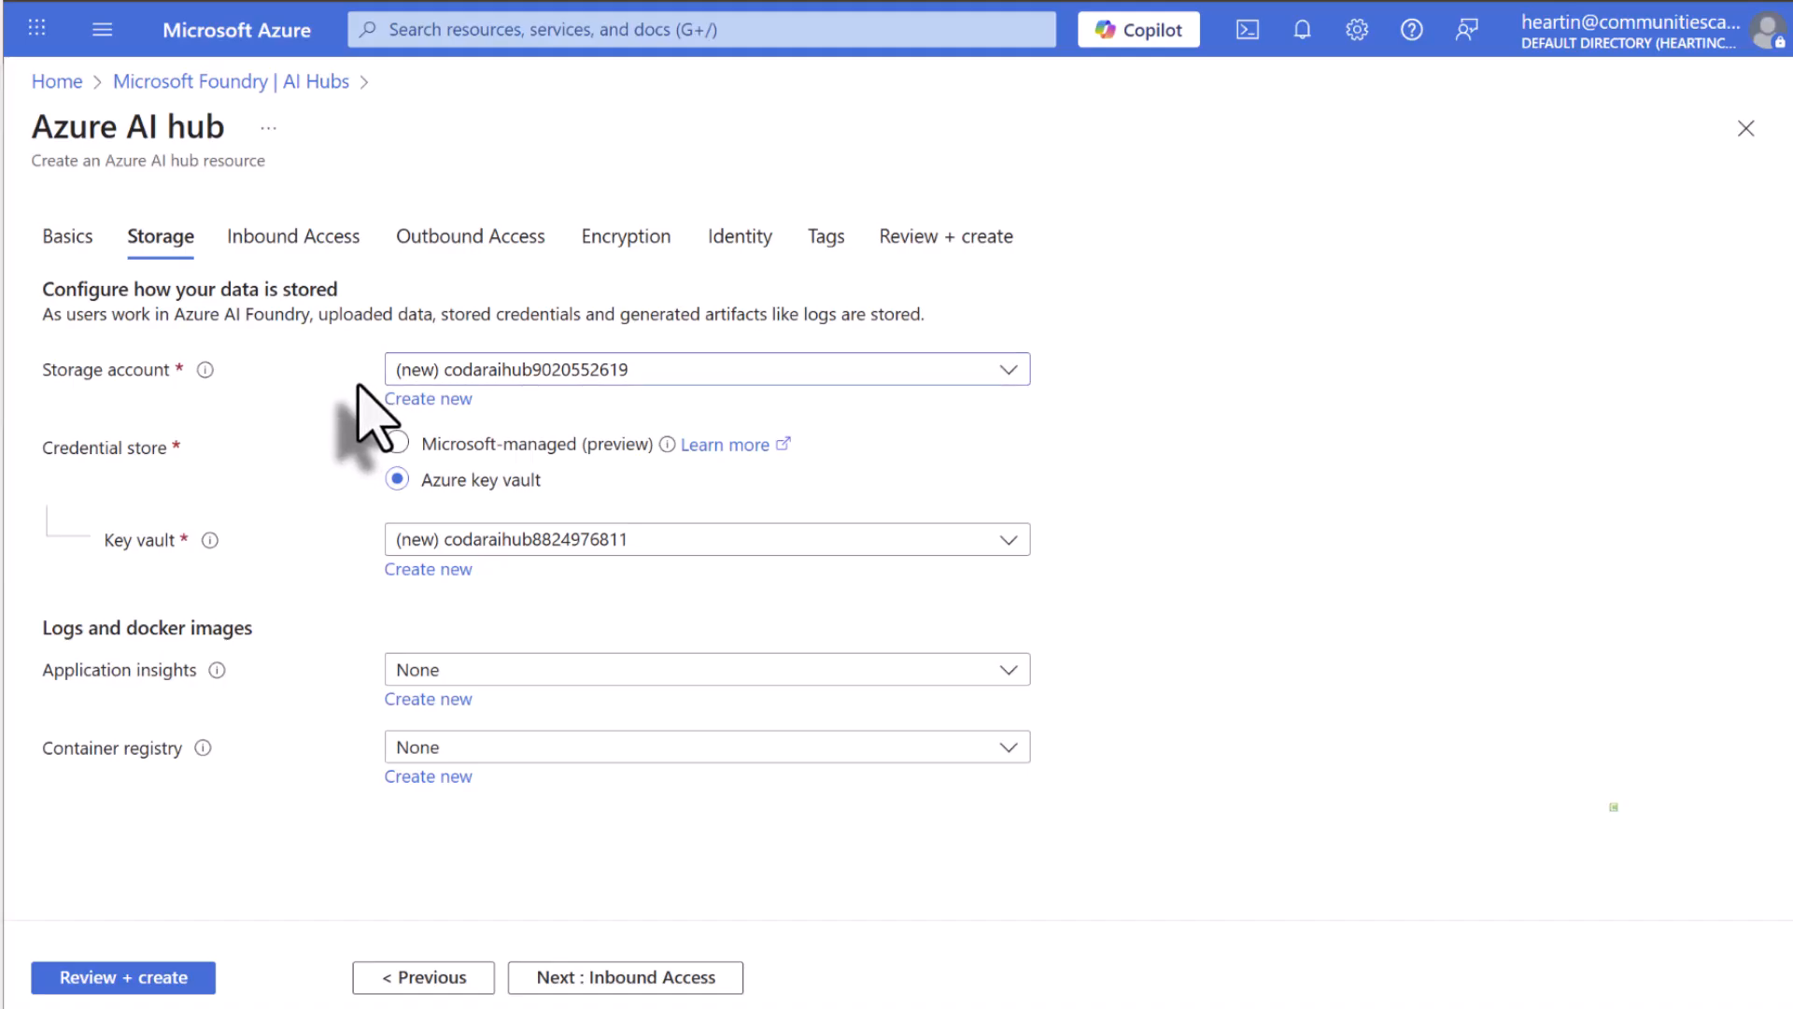
pyautogui.click(621, 373)
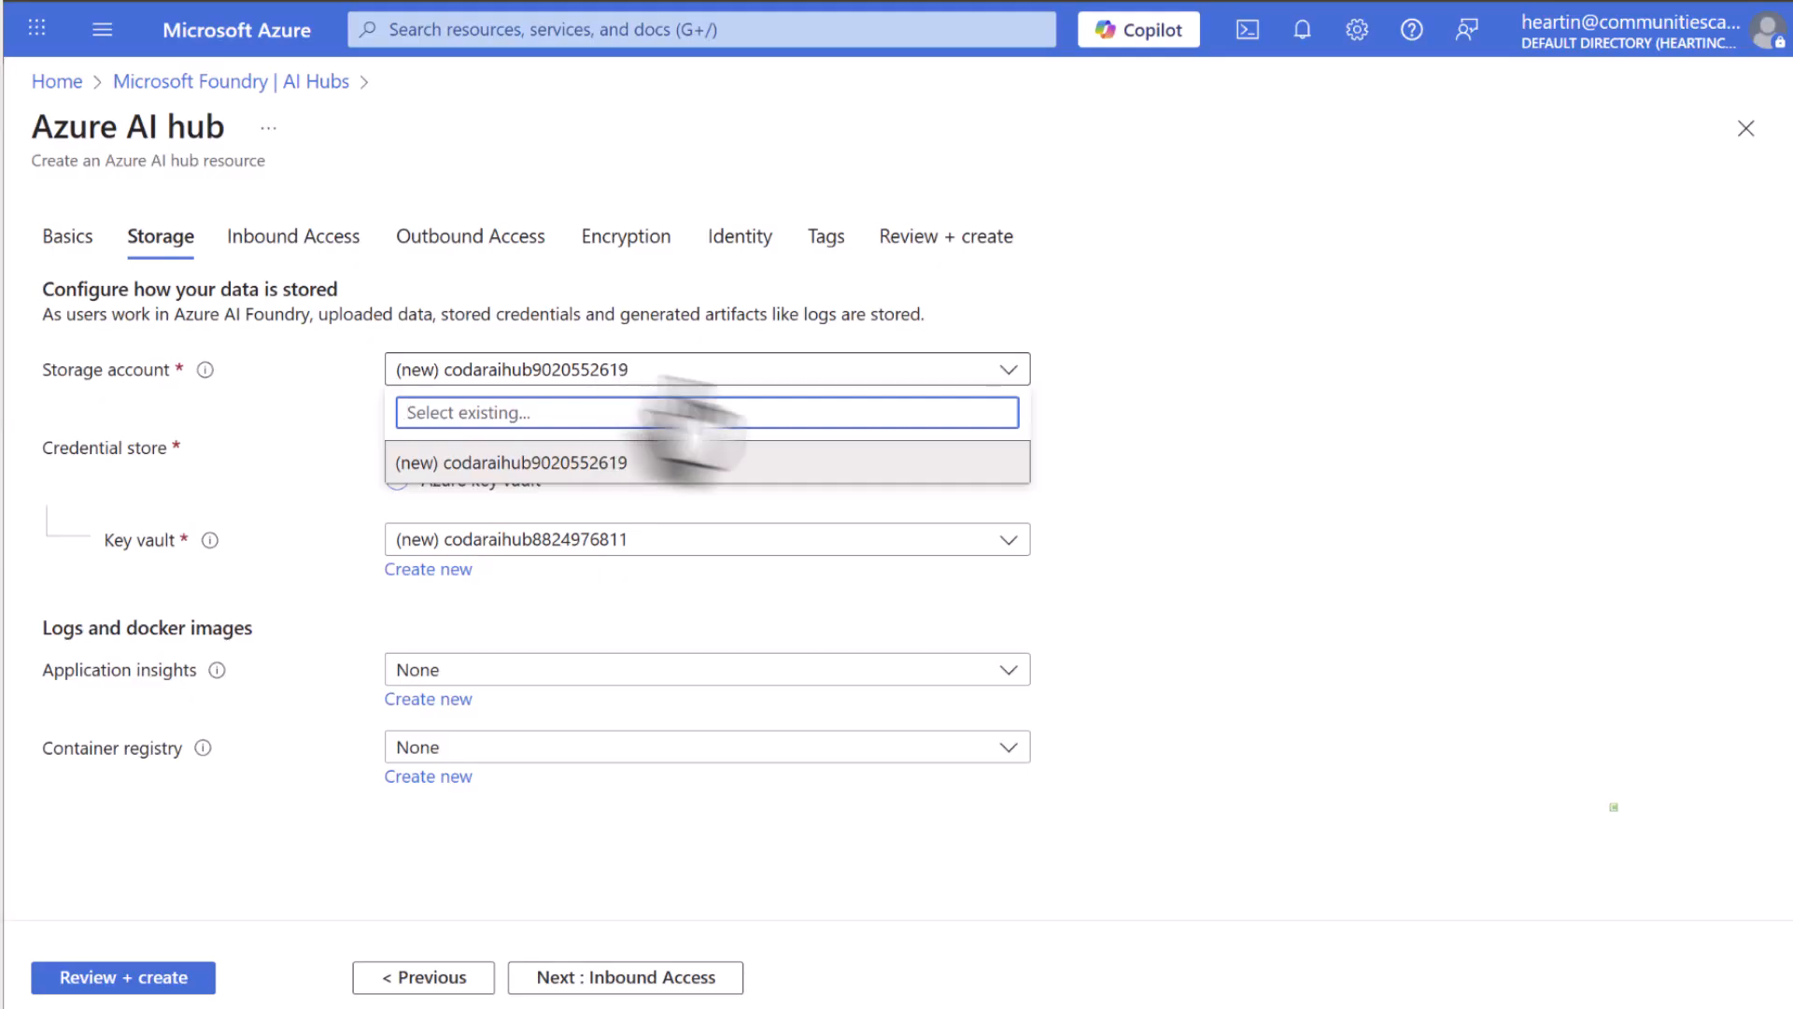
pyautogui.click(1124, 388)
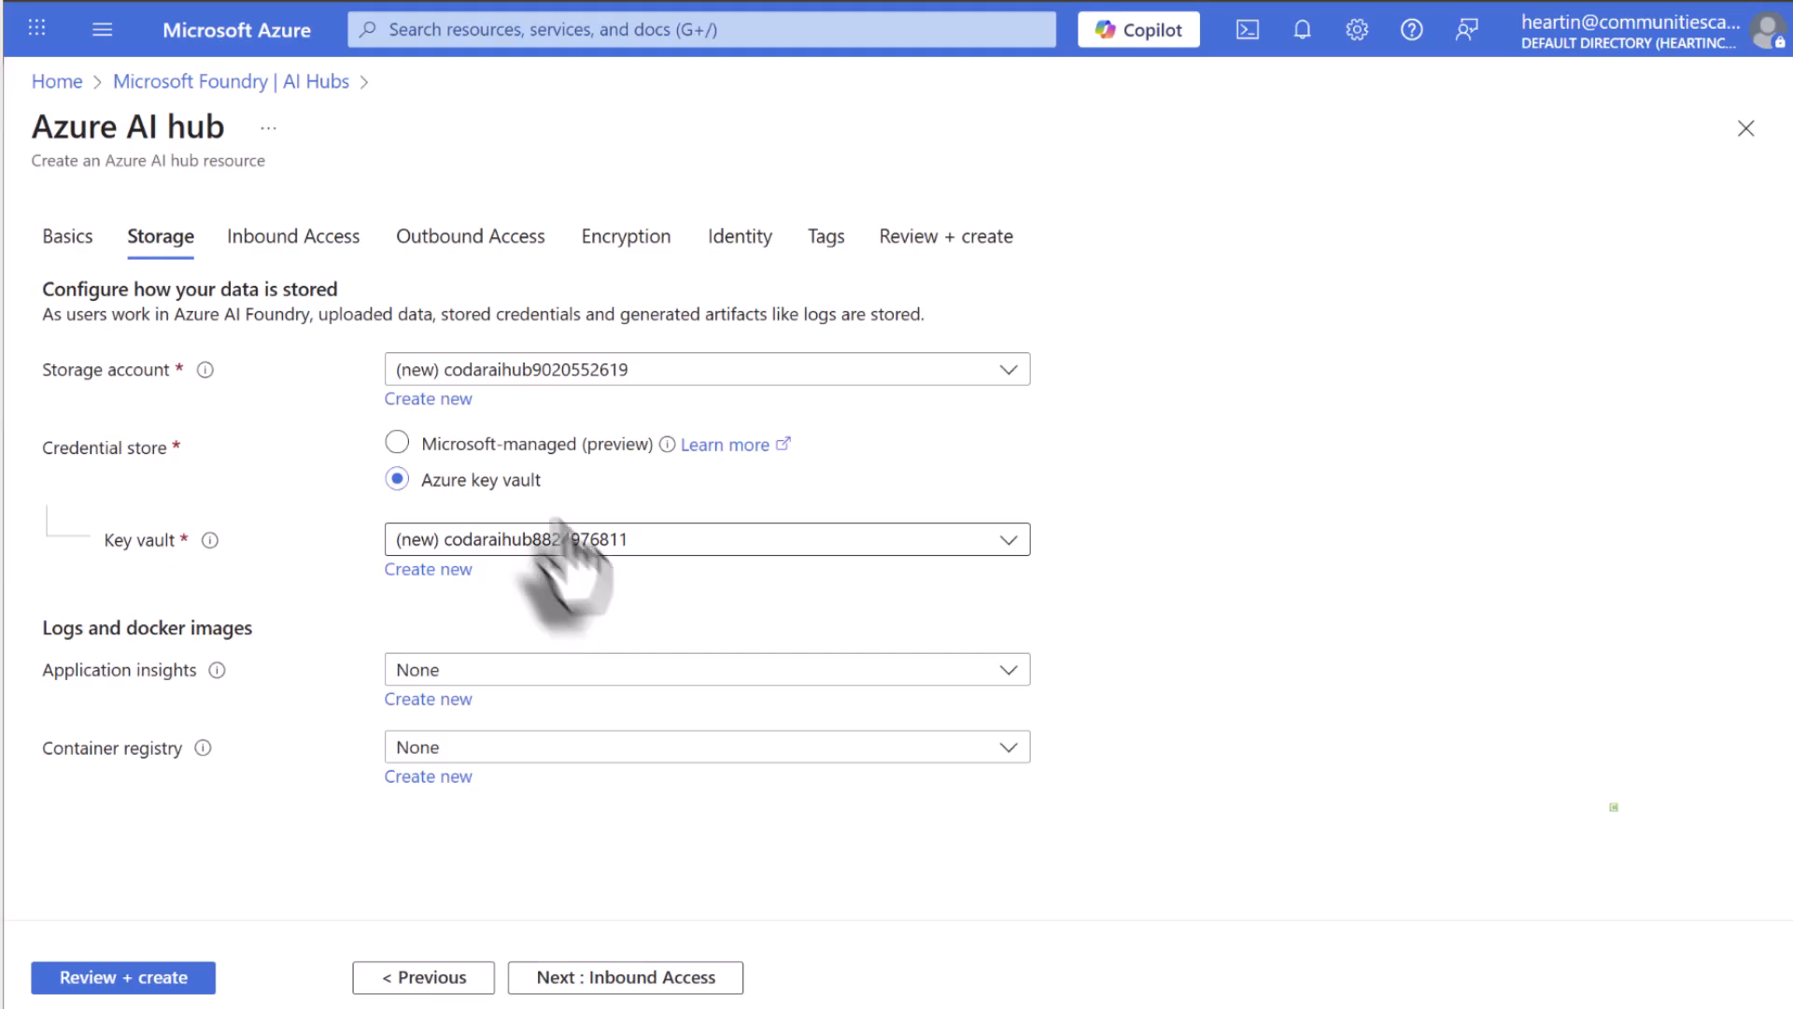
pyautogui.click(396, 442)
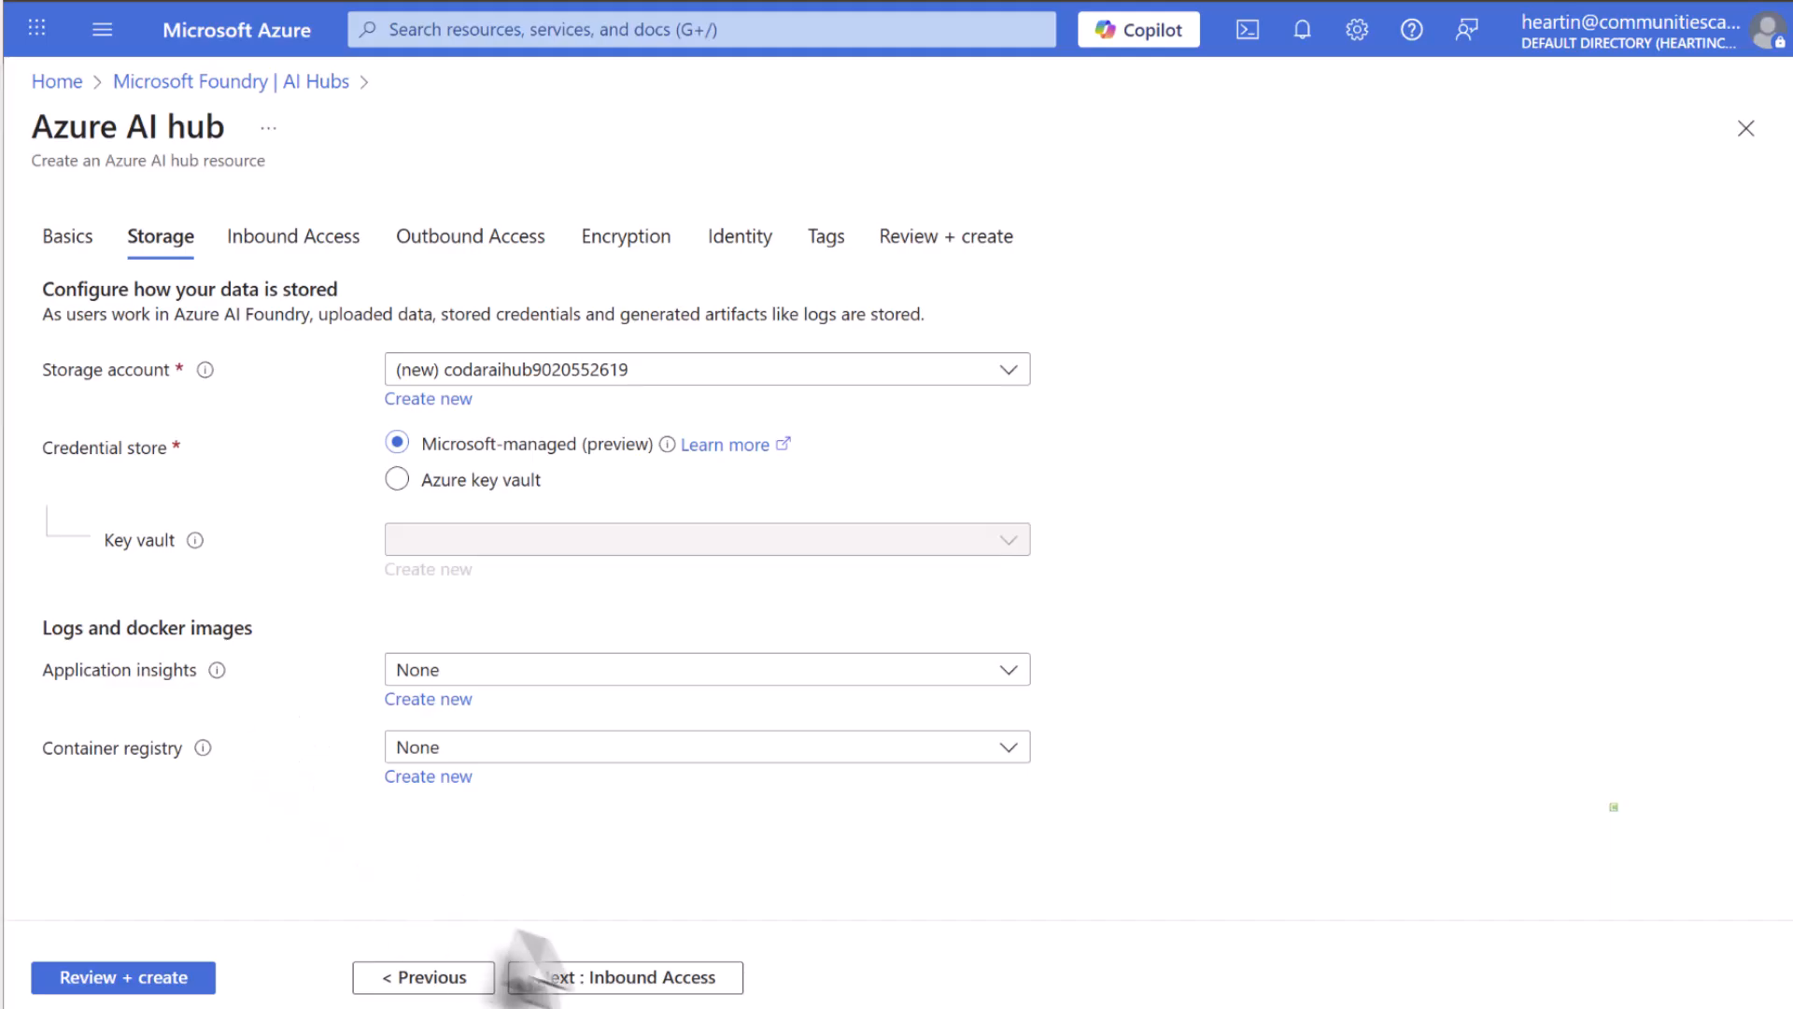
# Accept All networks inbound access, Public outbound access and the default encryption, proceeding to the hub's identity settings.
pyautogui.click(620, 985)
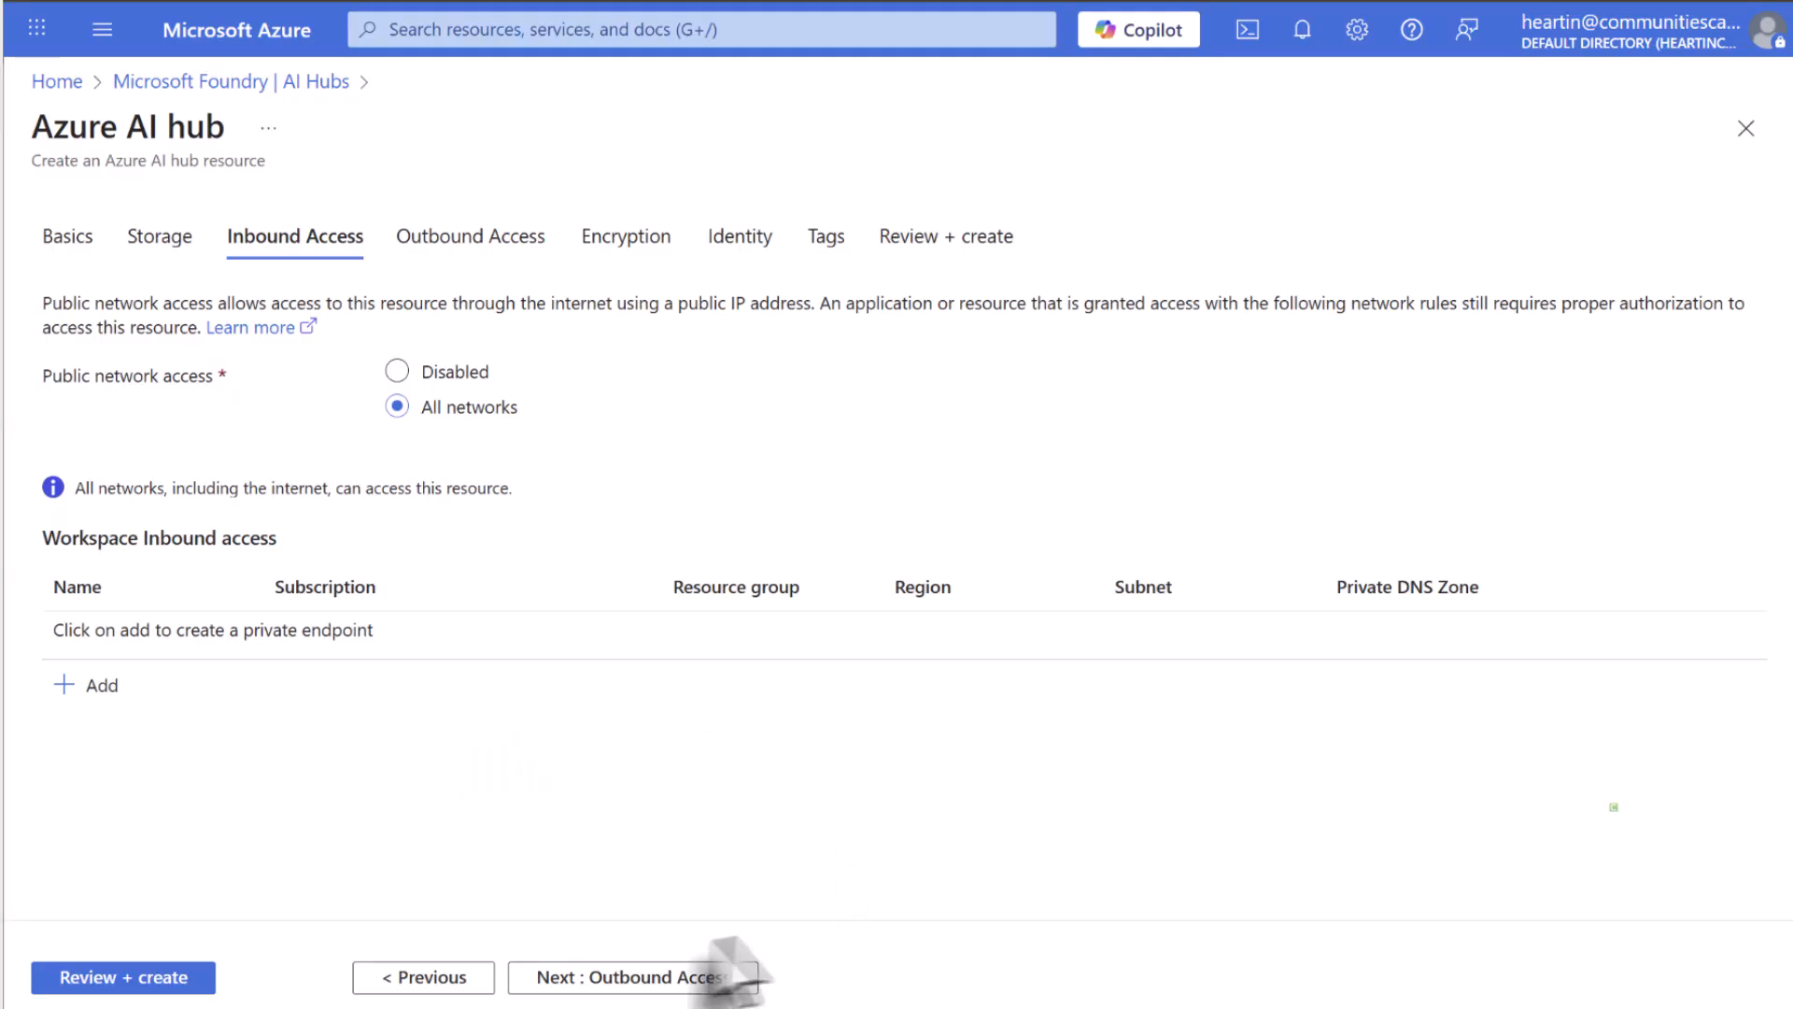
pyautogui.click(621, 978)
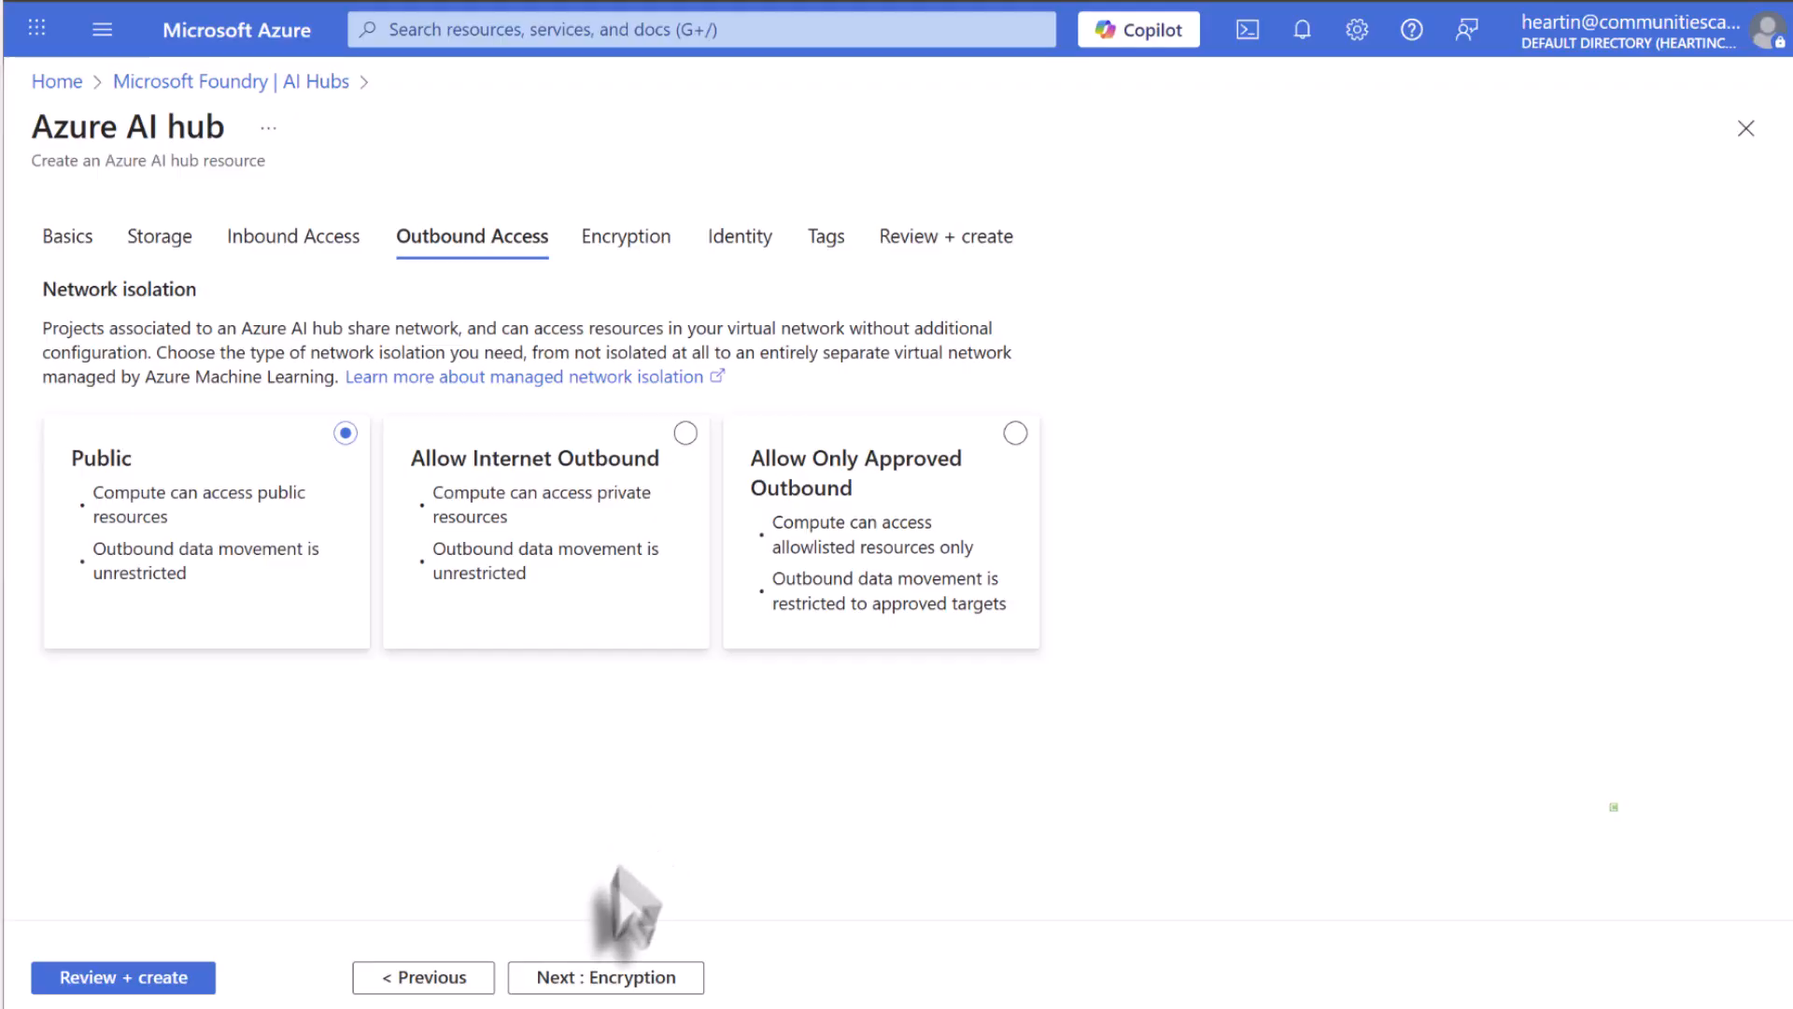
pyautogui.click(598, 977)
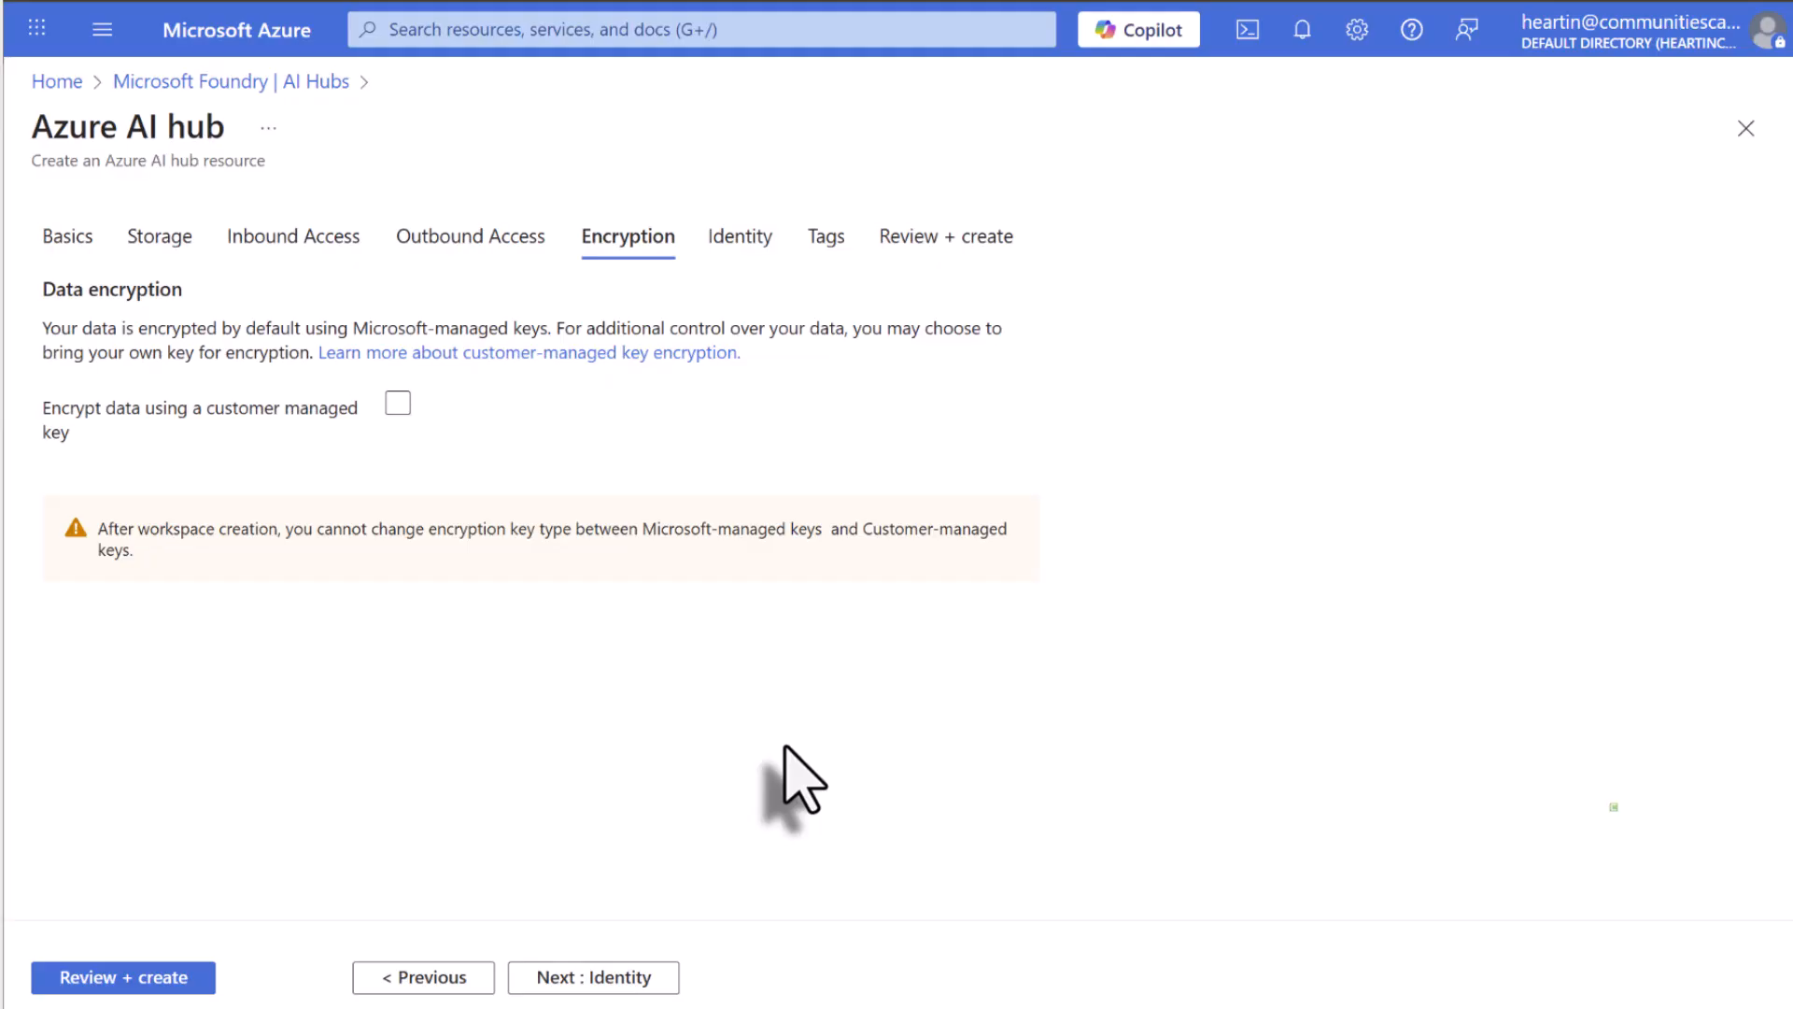
pyautogui.click(584, 980)
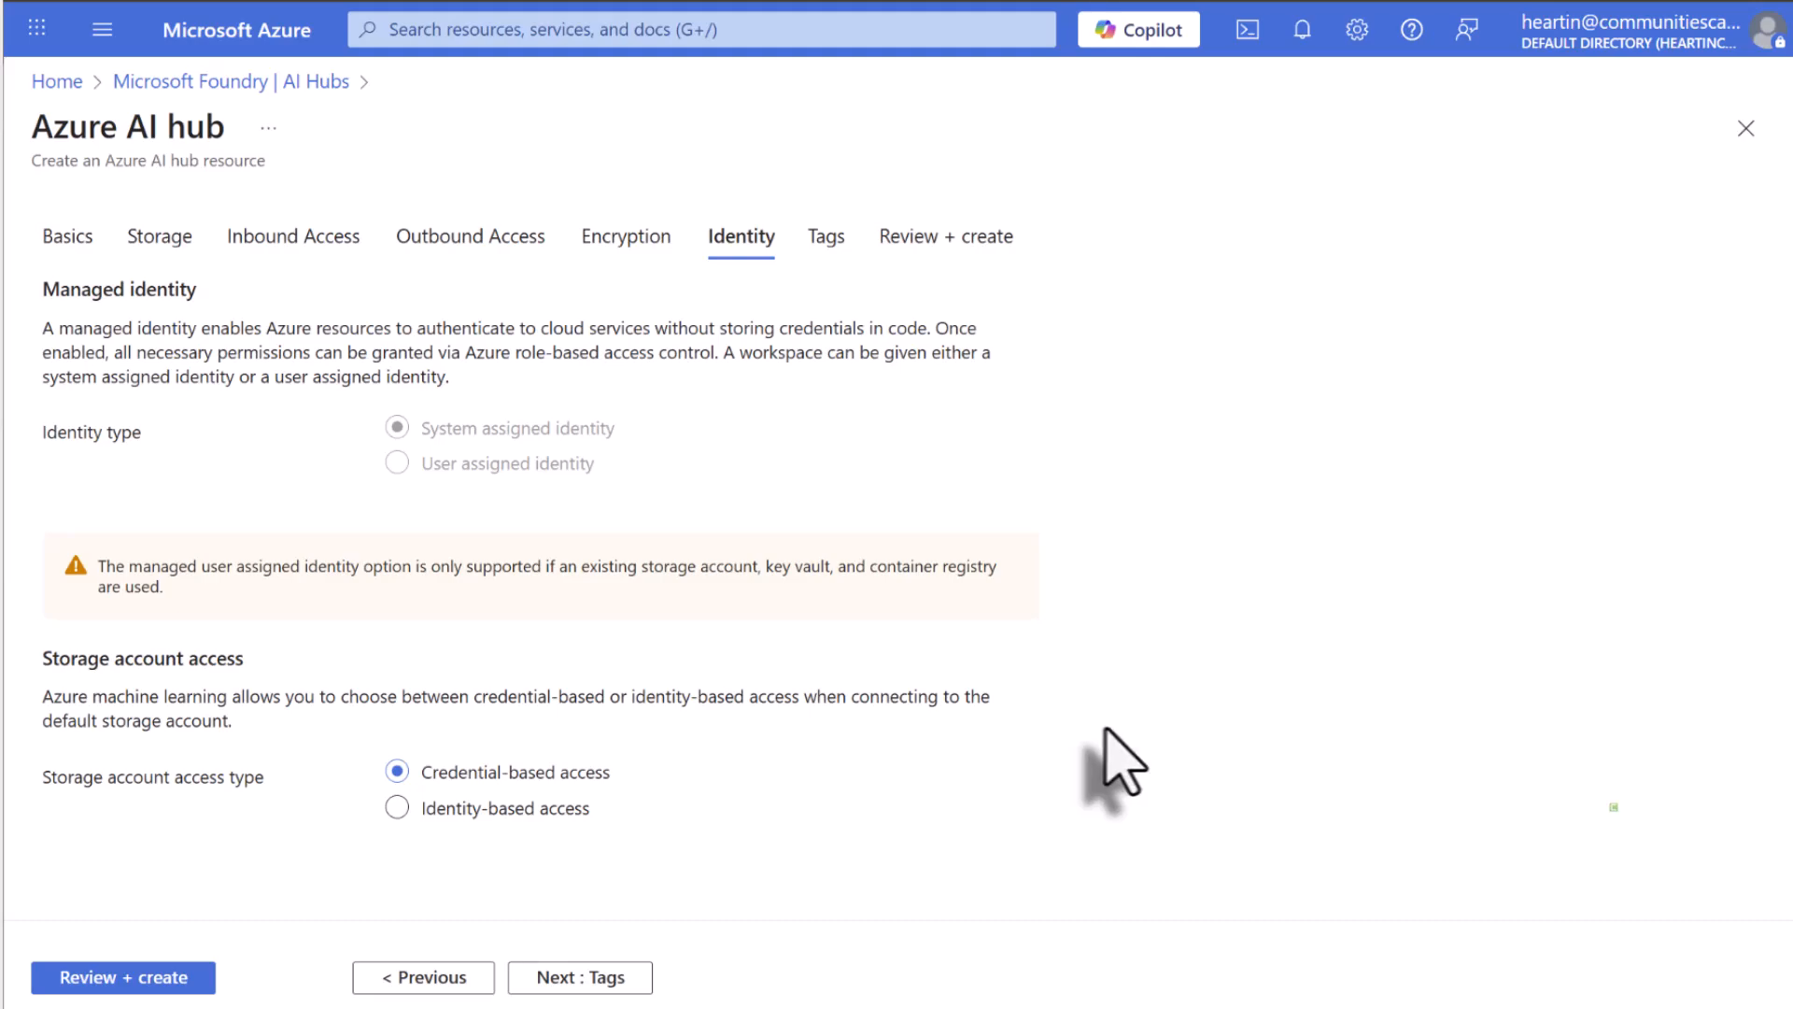
# Keep the default identity and credential-based storage access, leave the tags empty, review the configuration and create the hub.
pyautogui.click(561, 978)
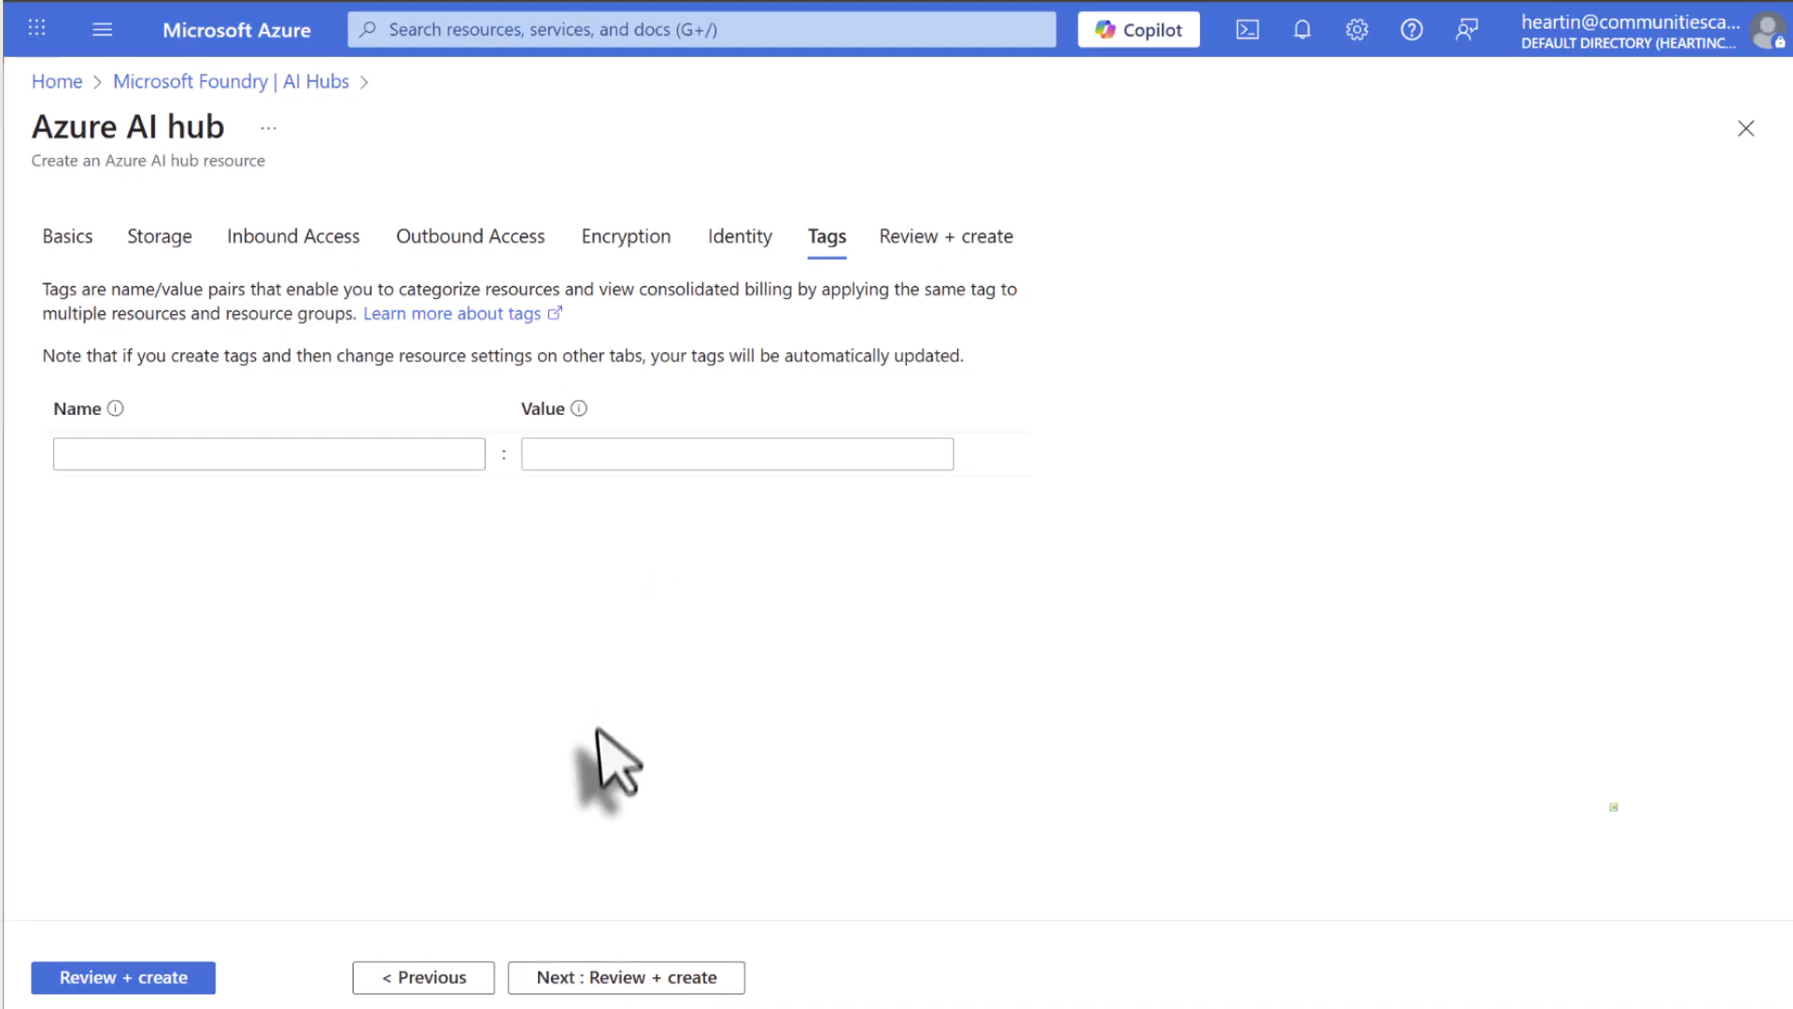
pyautogui.click(145, 977)
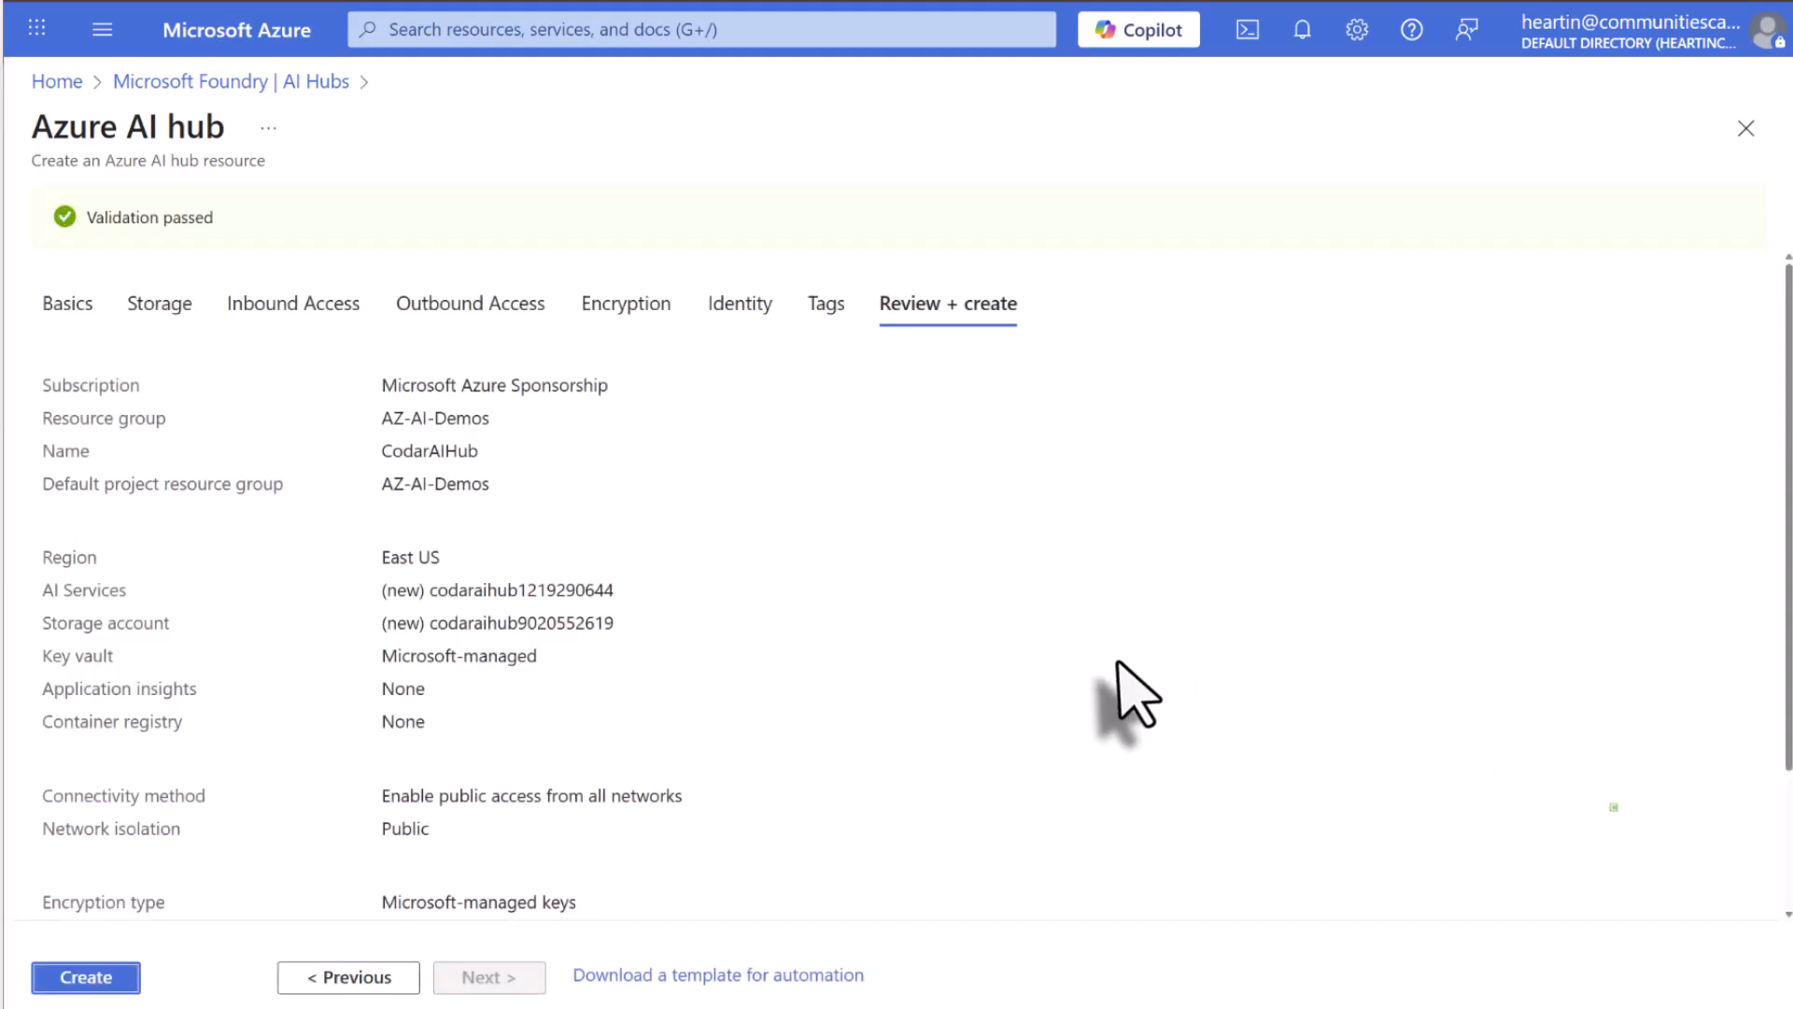
pyautogui.scroll(-1, 1118, 663)
pyautogui.scroll(-2, 1121, 700)
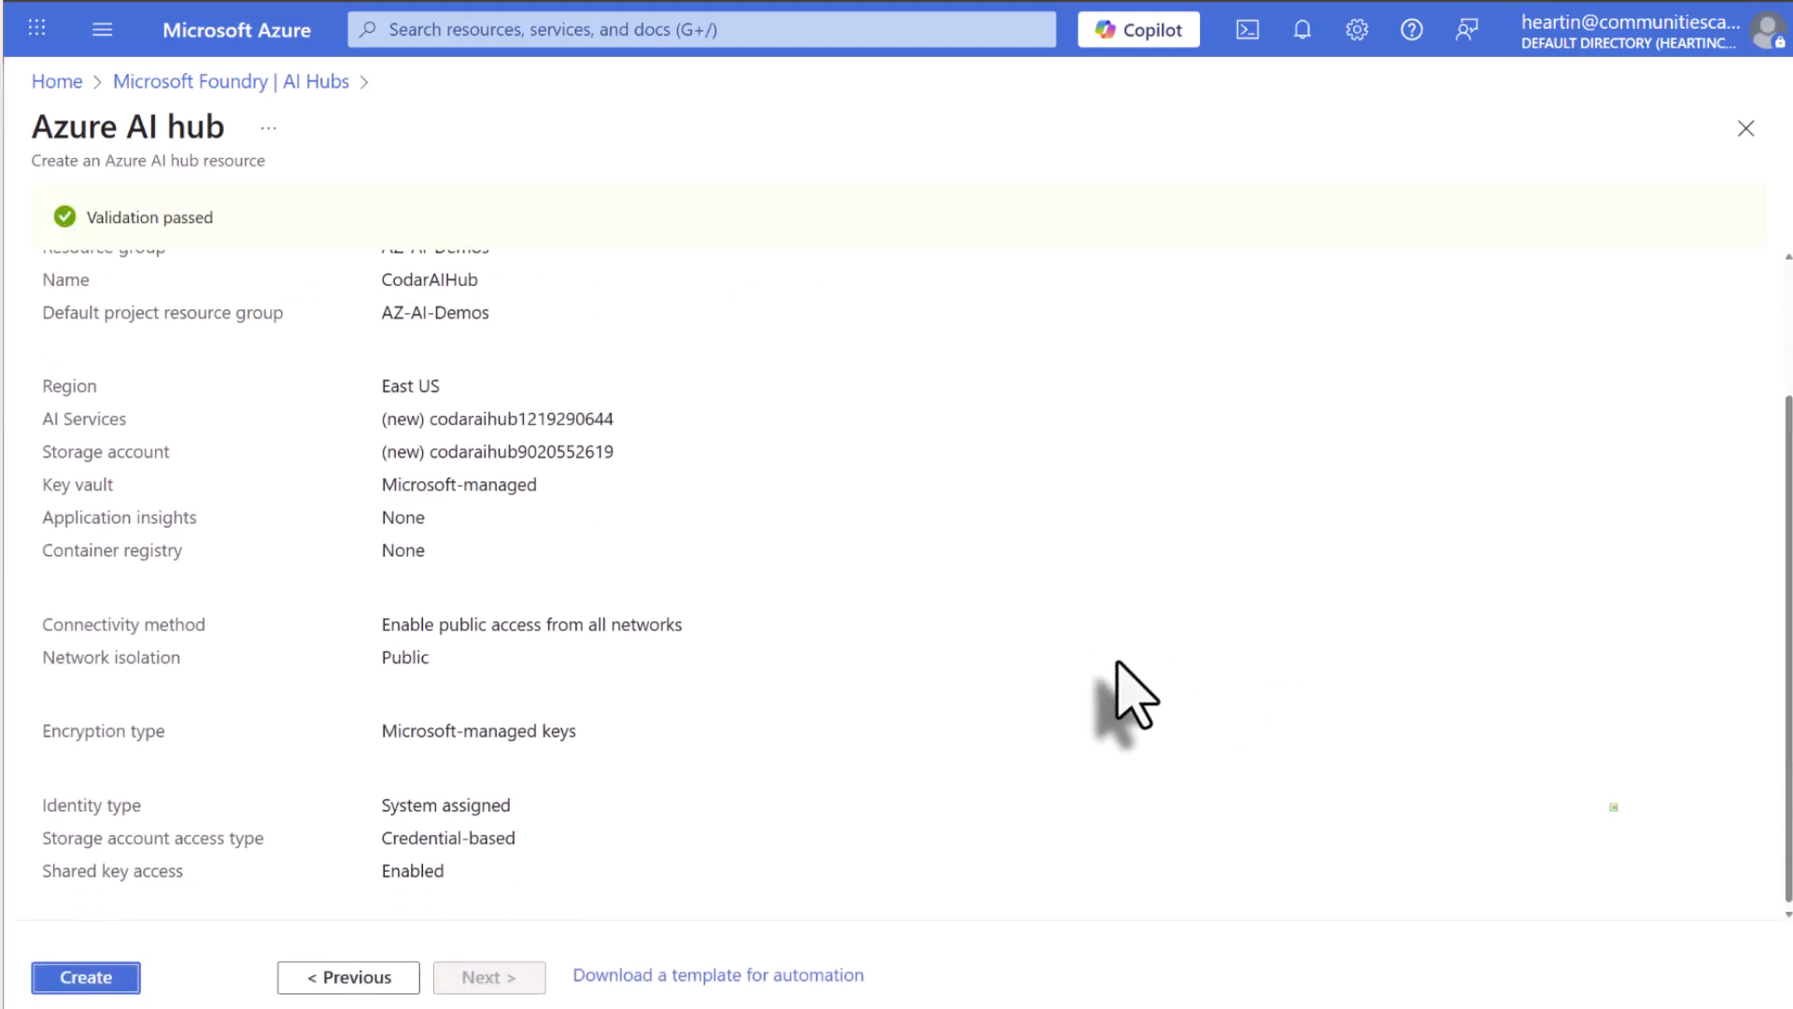
pyautogui.click(85, 976)
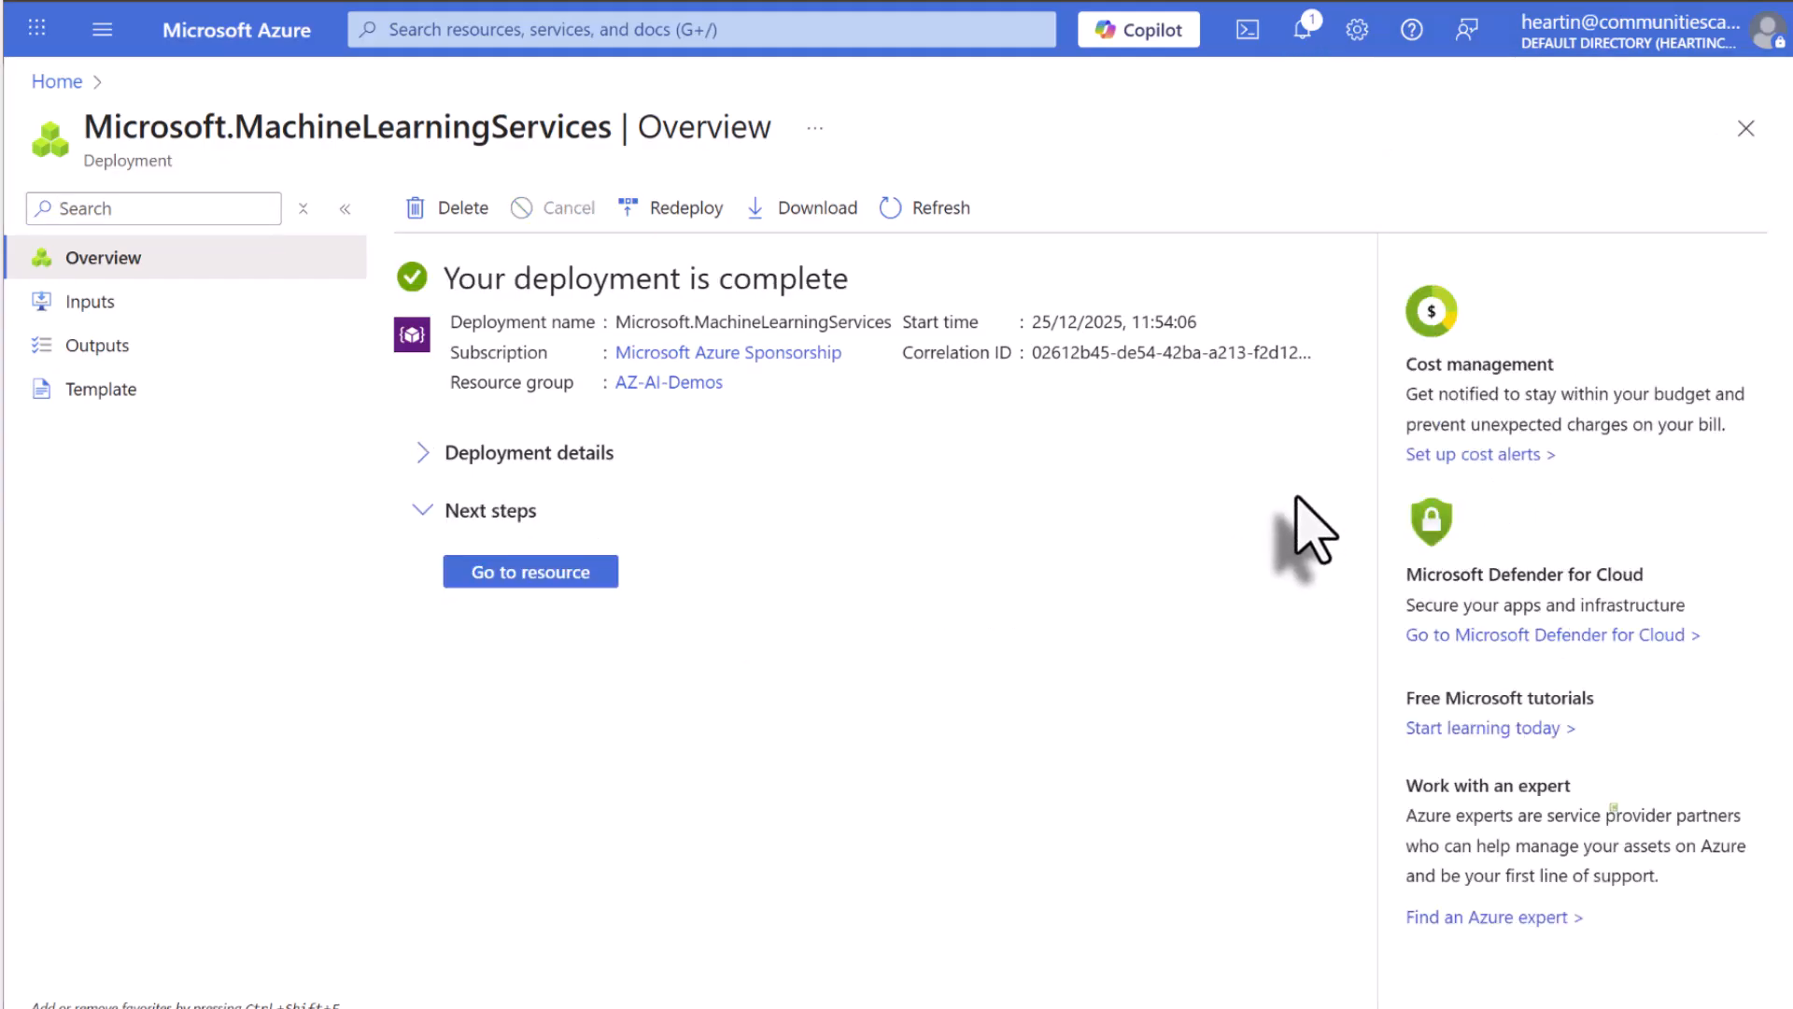
# Open the deployed CodarAIHub from Microsoft Foundry's AI Hubs list and launch Azure AI Foundry for it.
pyautogui.click(528, 574)
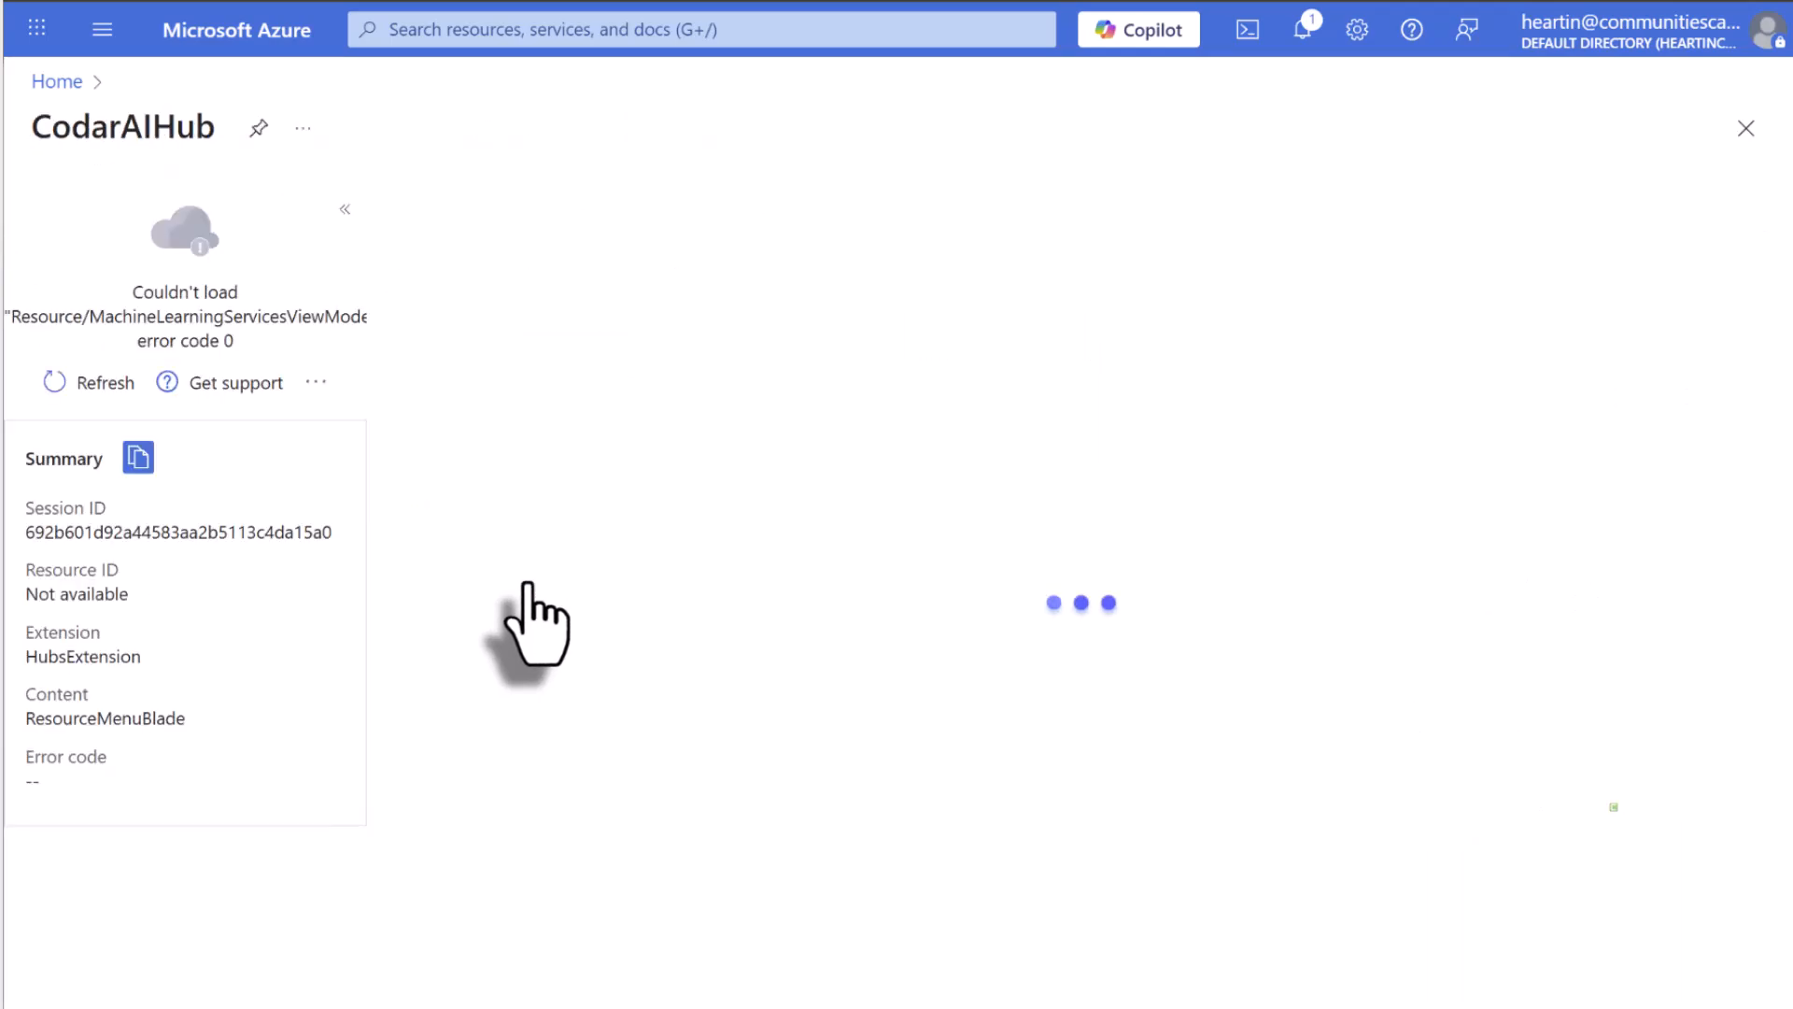
pyautogui.click(452, 30)
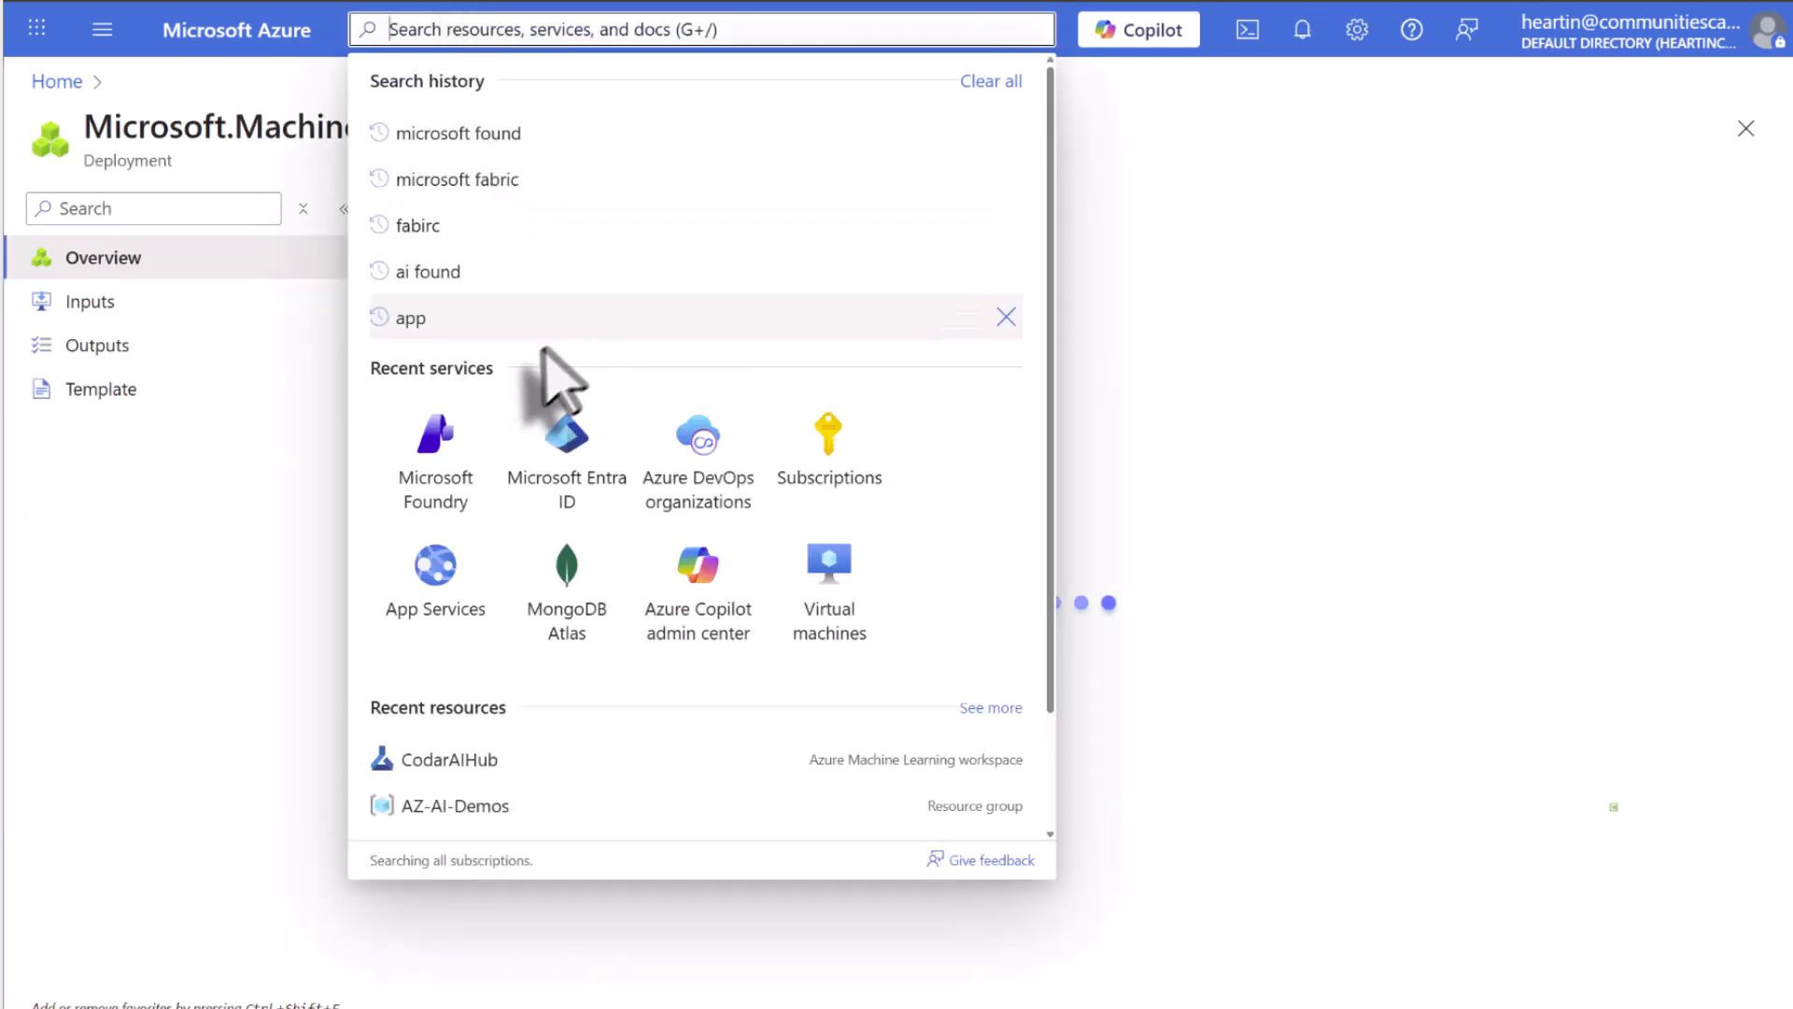
pyautogui.click(439, 476)
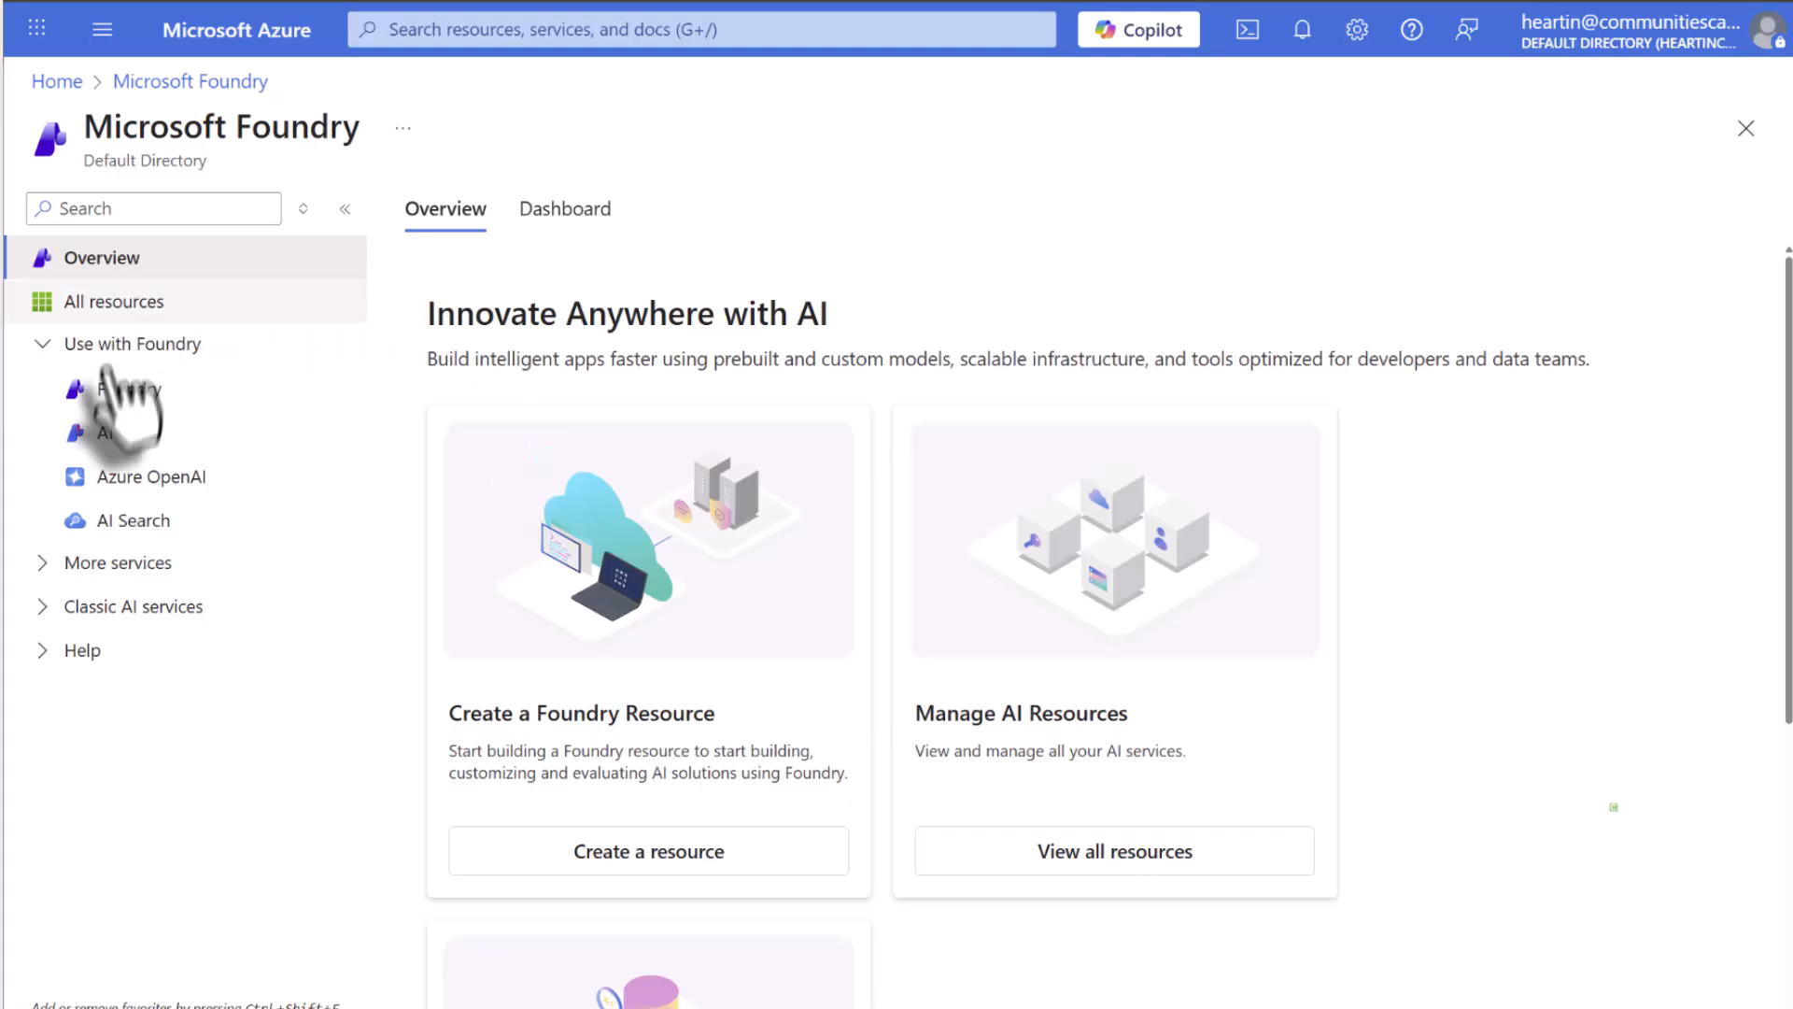
pyautogui.click(116, 434)
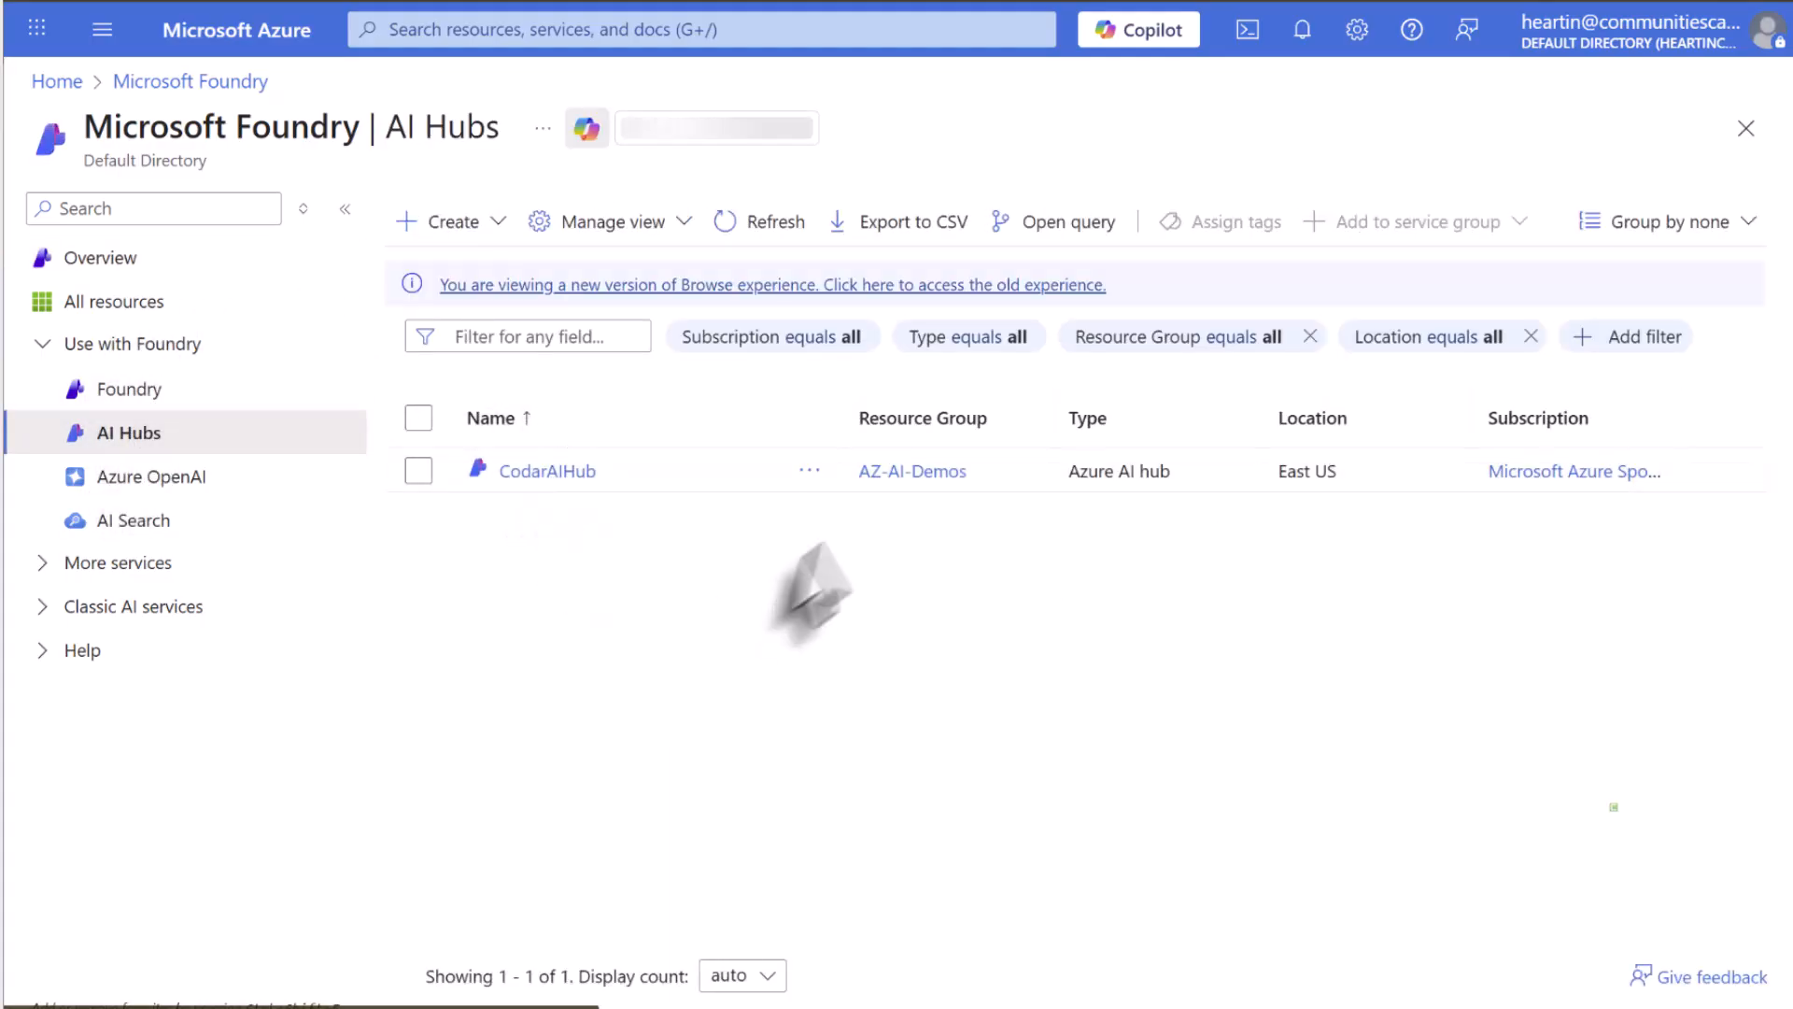
pyautogui.click(558, 476)
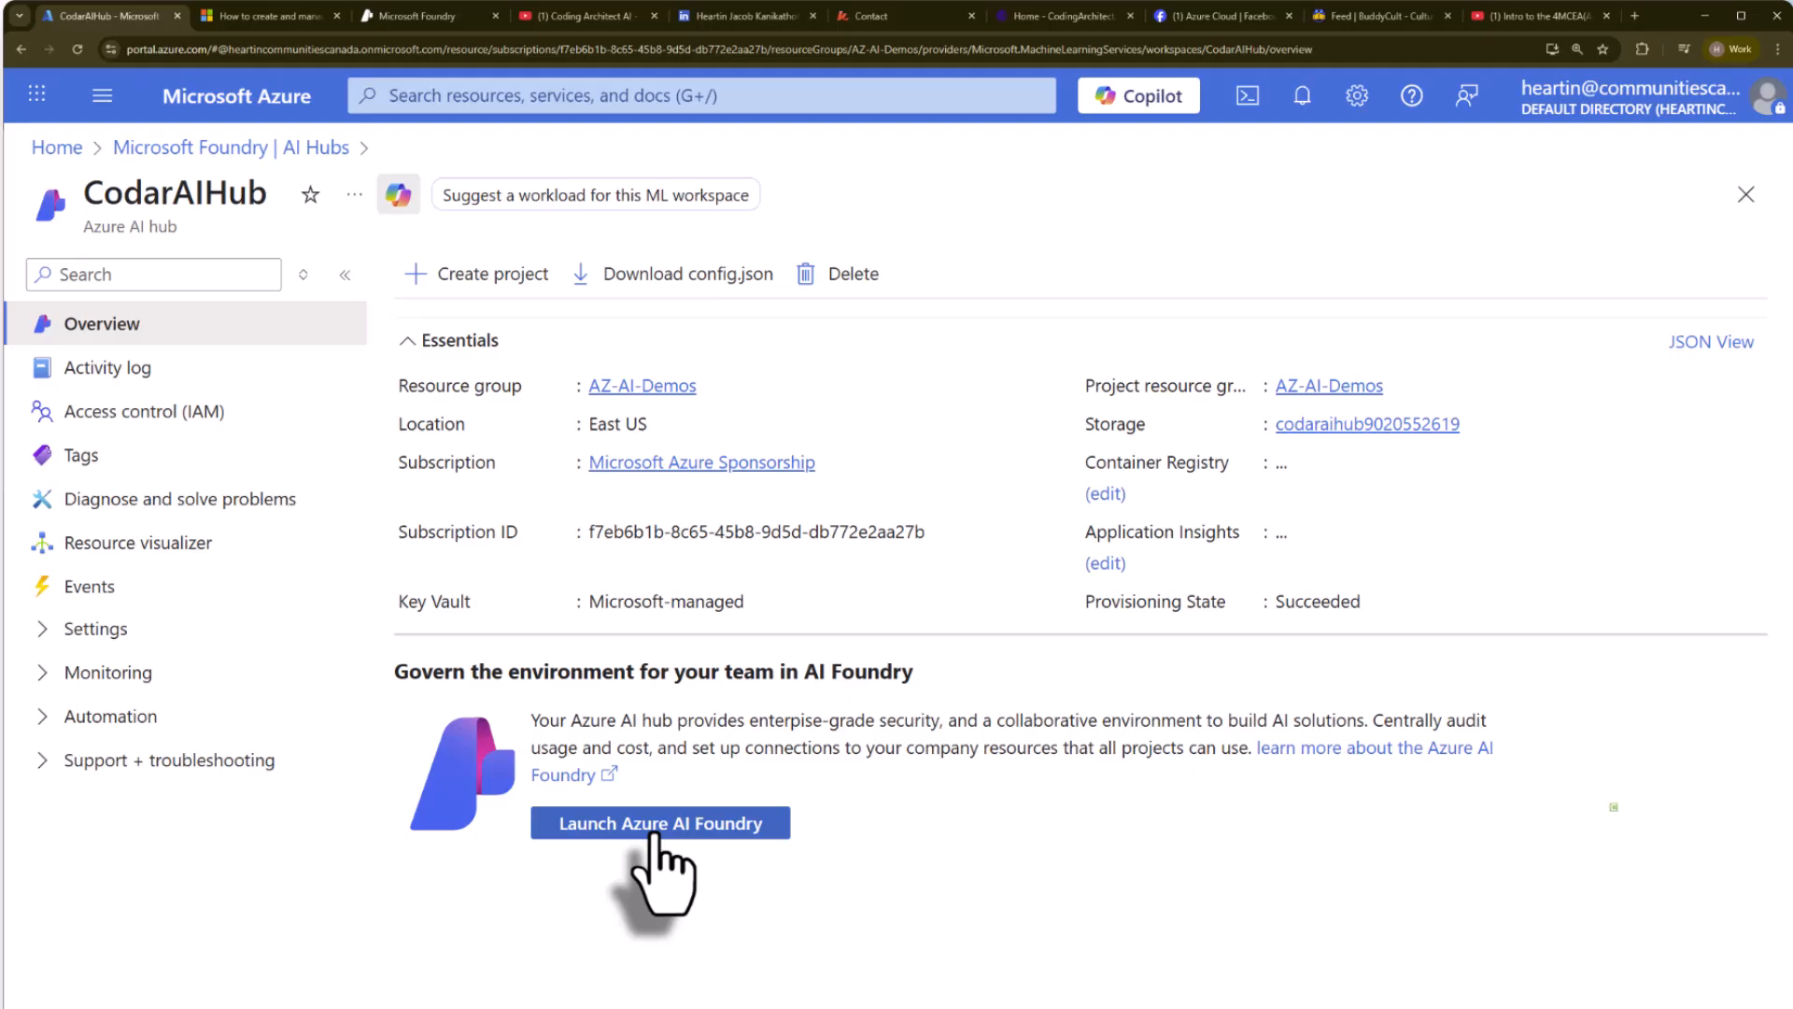
pyautogui.click(658, 827)
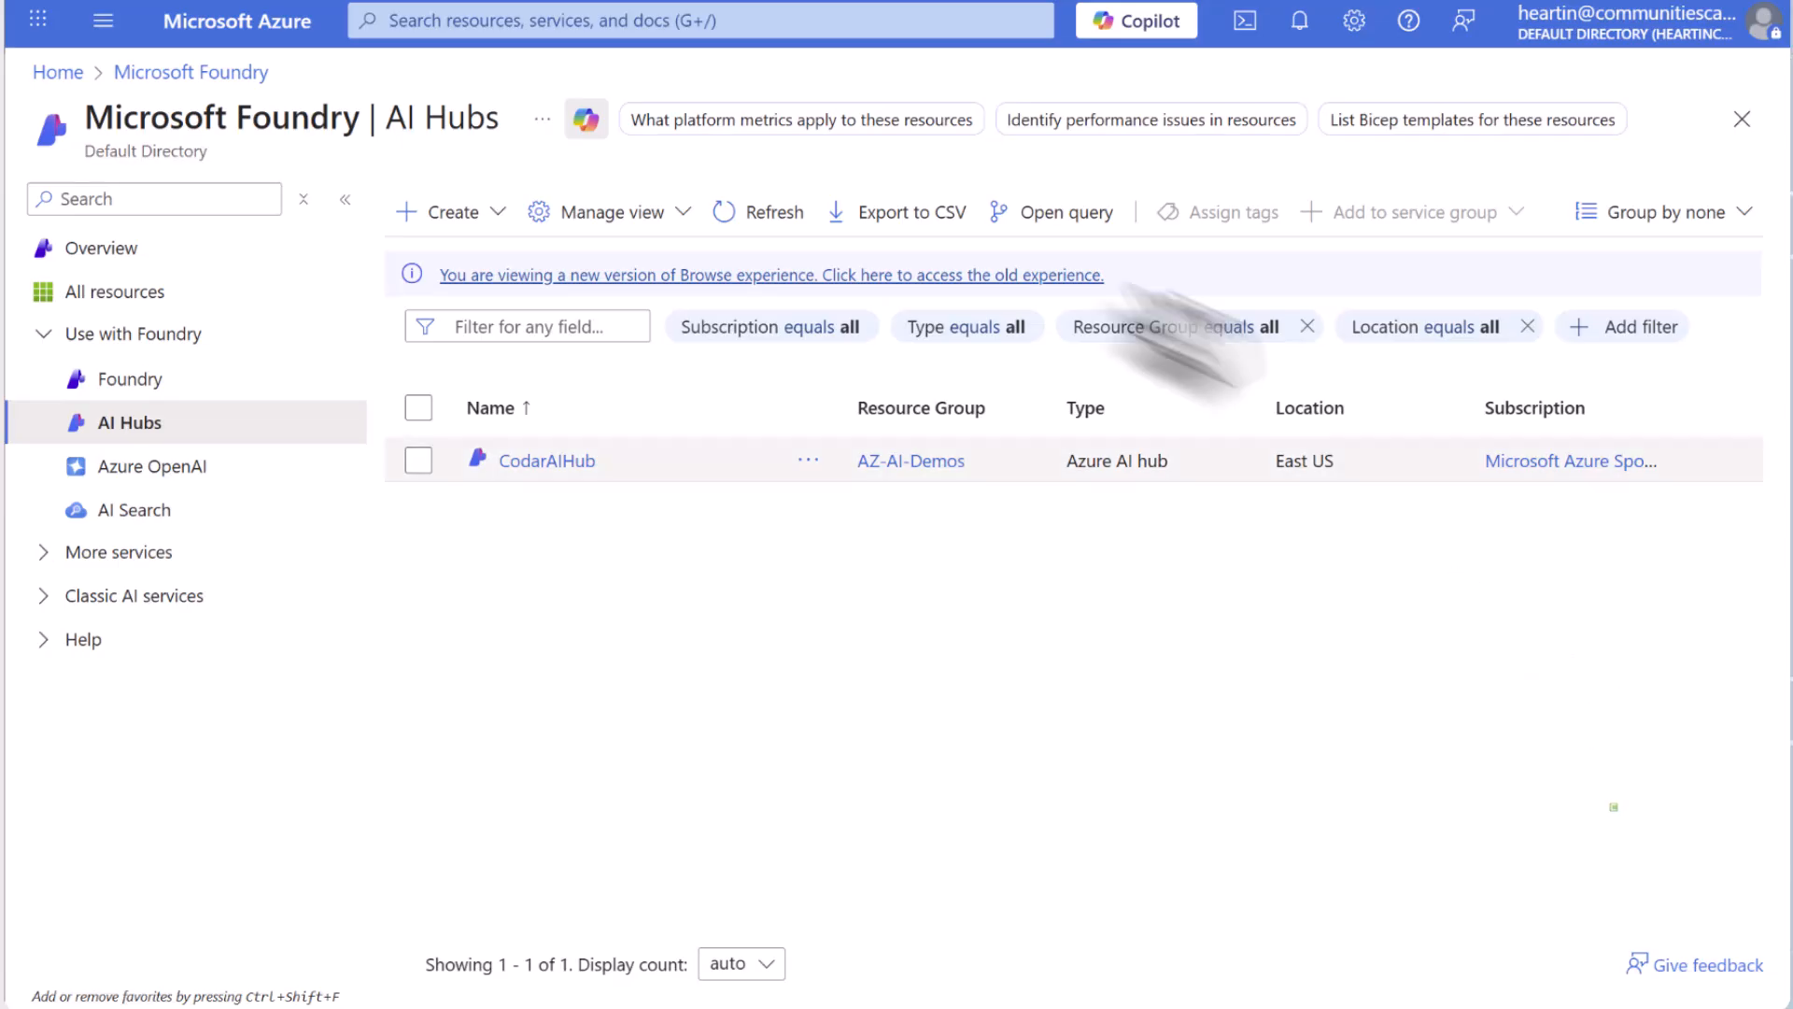
# Start a new Azure AI project from the AI Hubs page and assign it to the AZ-AI-Demos resource group.
pyautogui.click(457, 215)
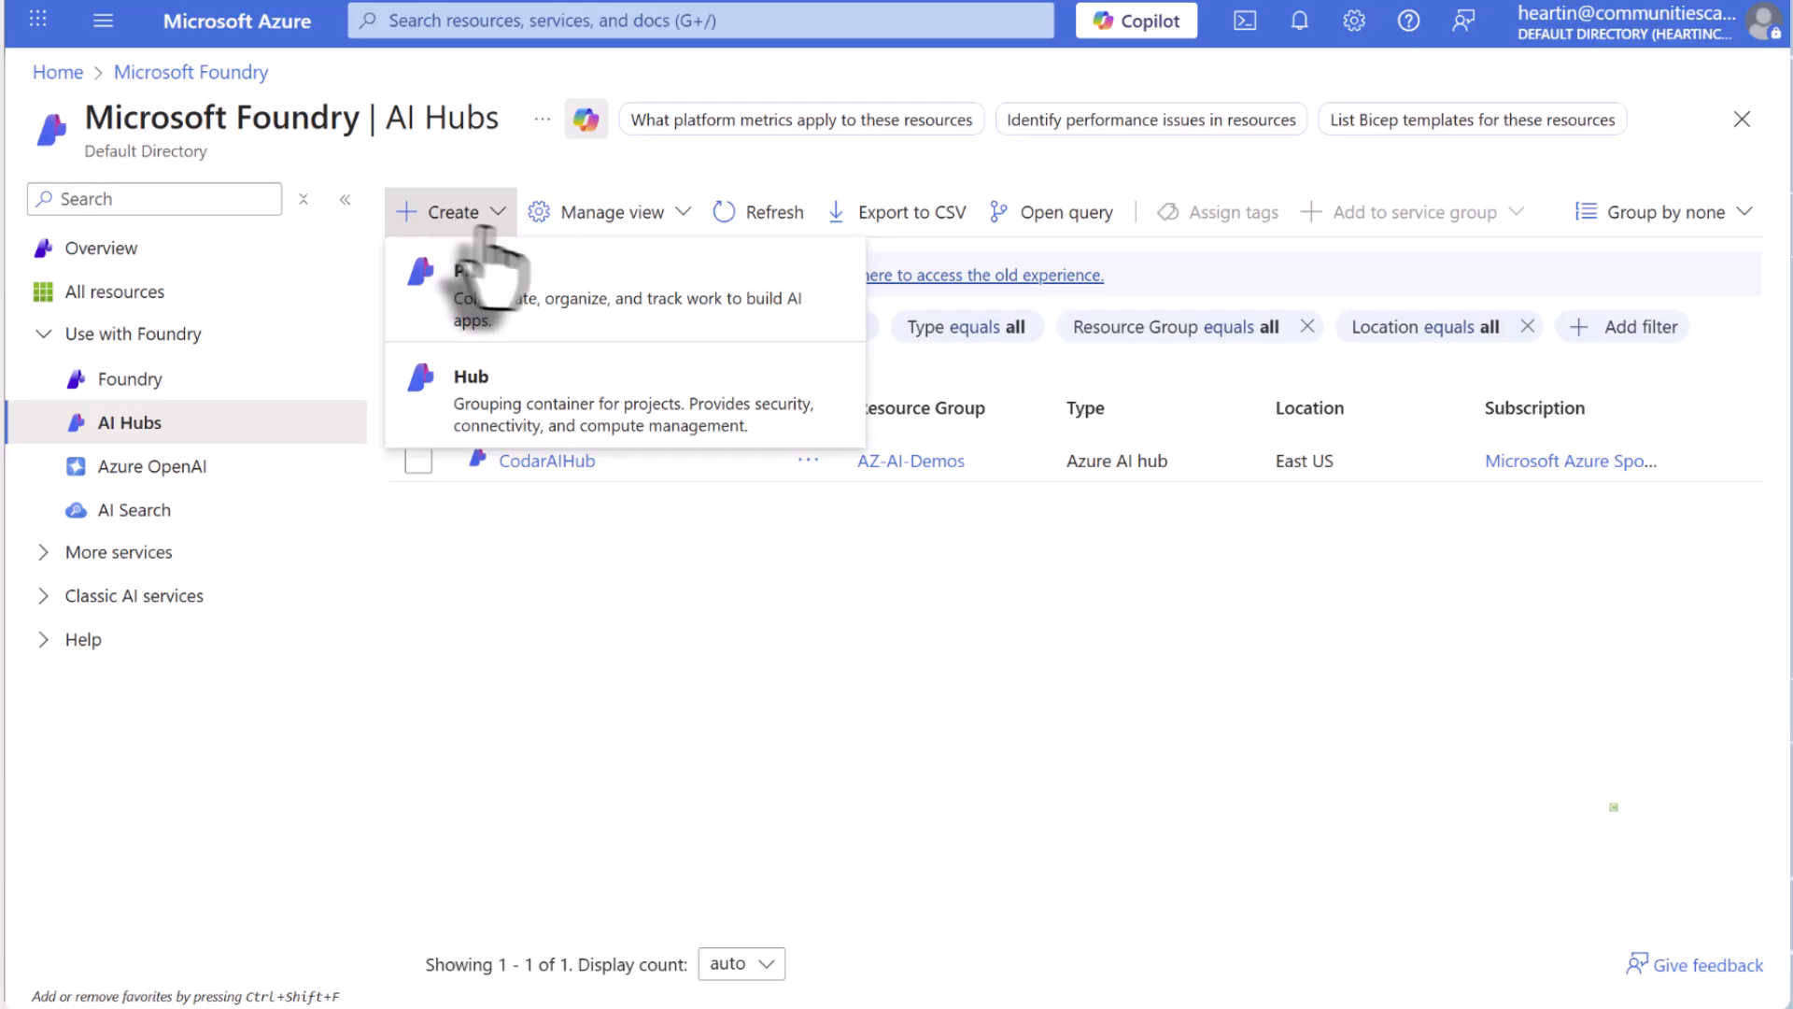
pyautogui.click(509, 313)
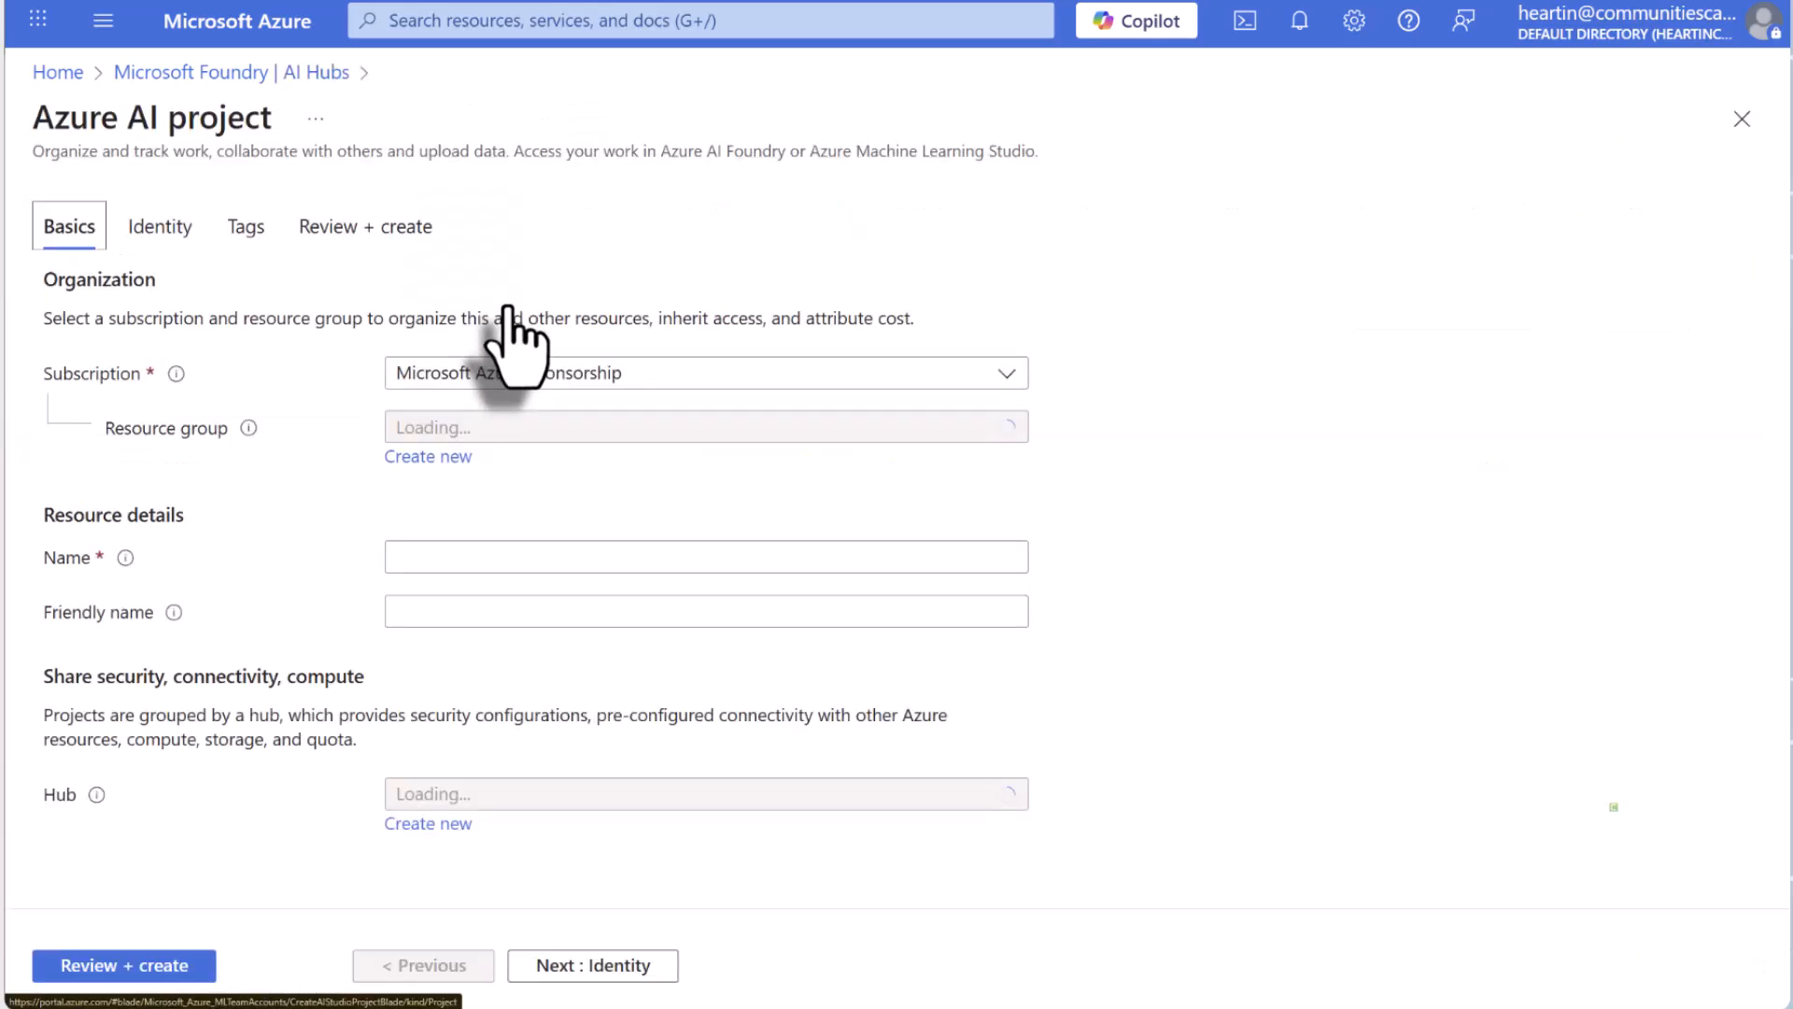
pyautogui.click(594, 422)
pyautogui.click(524, 572)
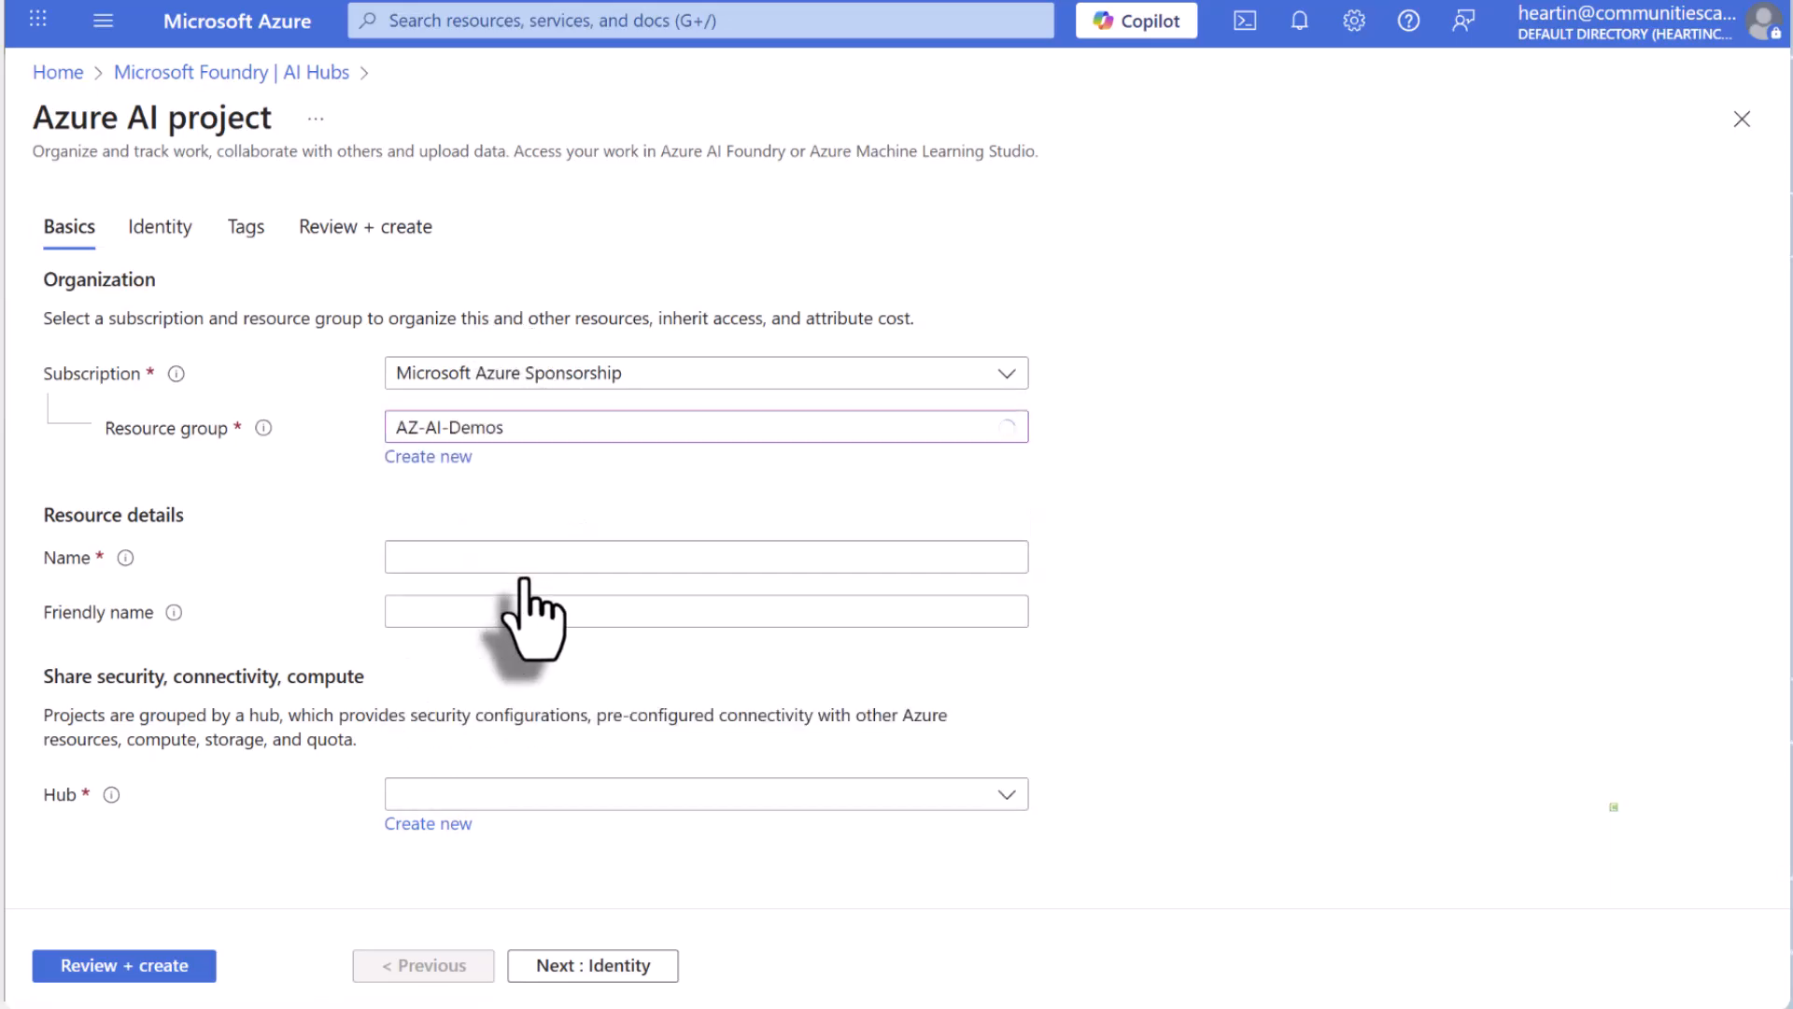
# Name the project MyFirstAIHubProject and attach it to the CodarAIHub (eastus) hub.
pyautogui.click(493, 559)
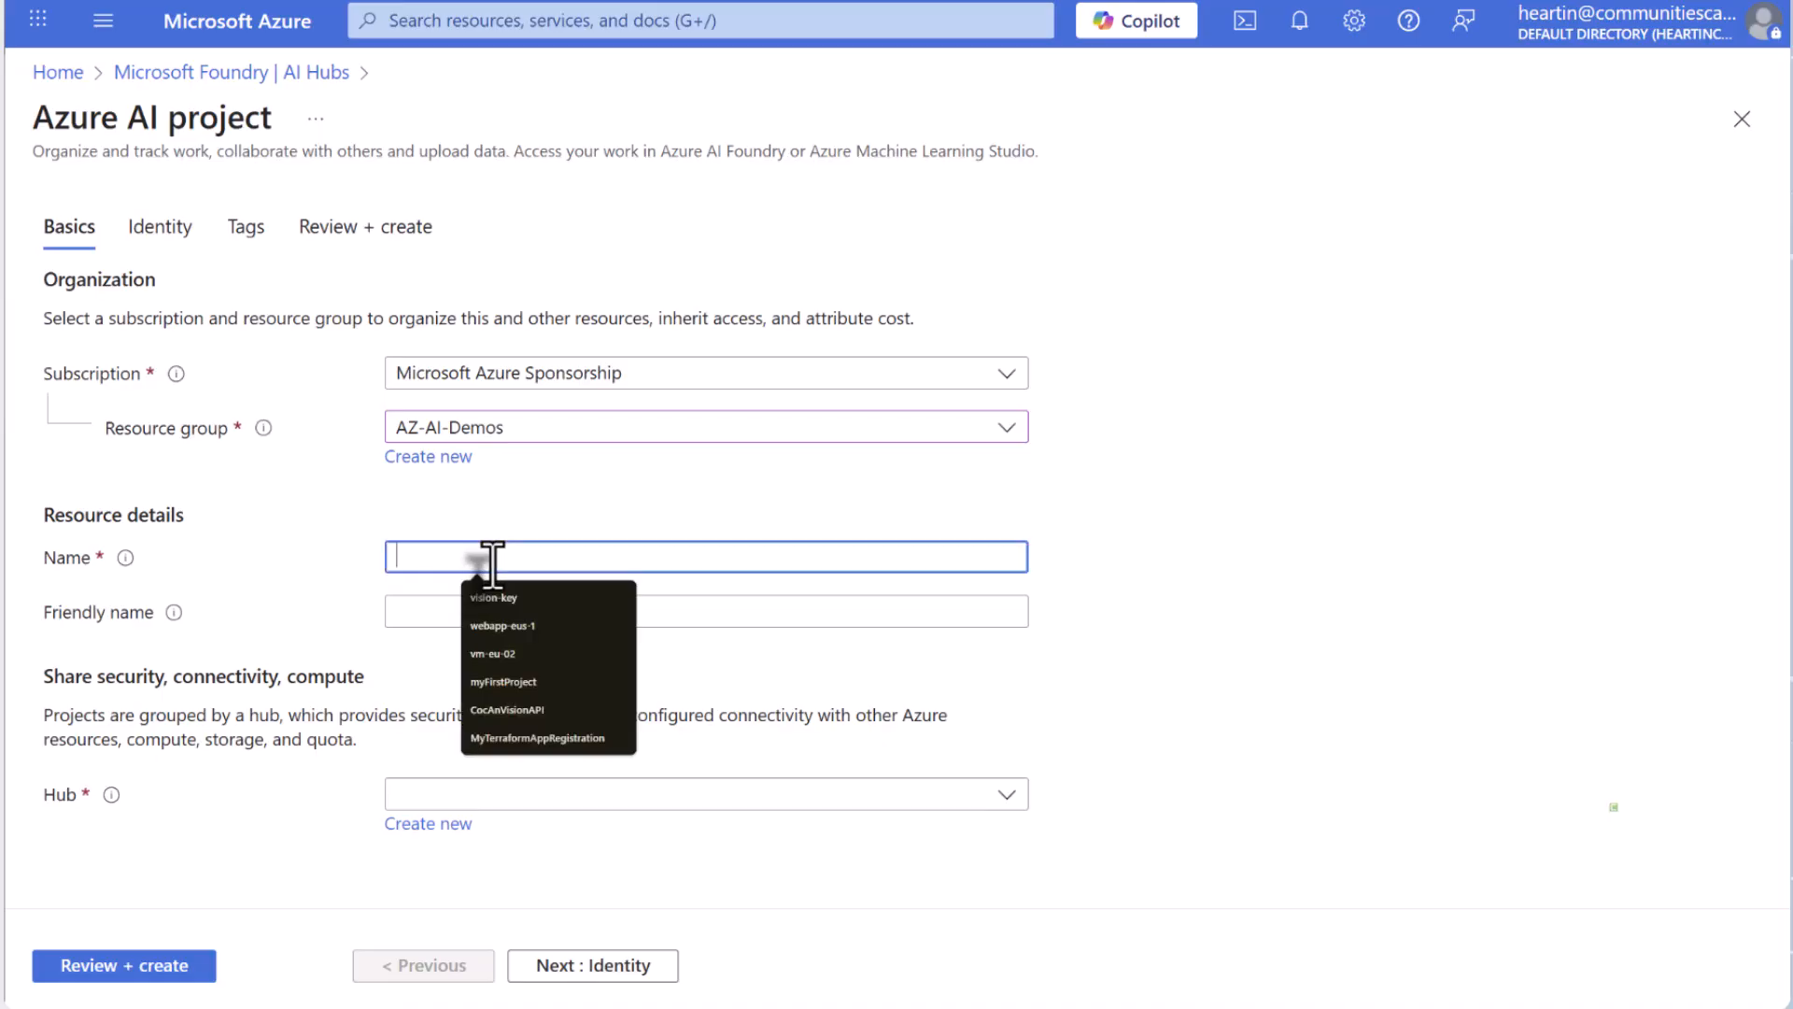
pyautogui.write('My')
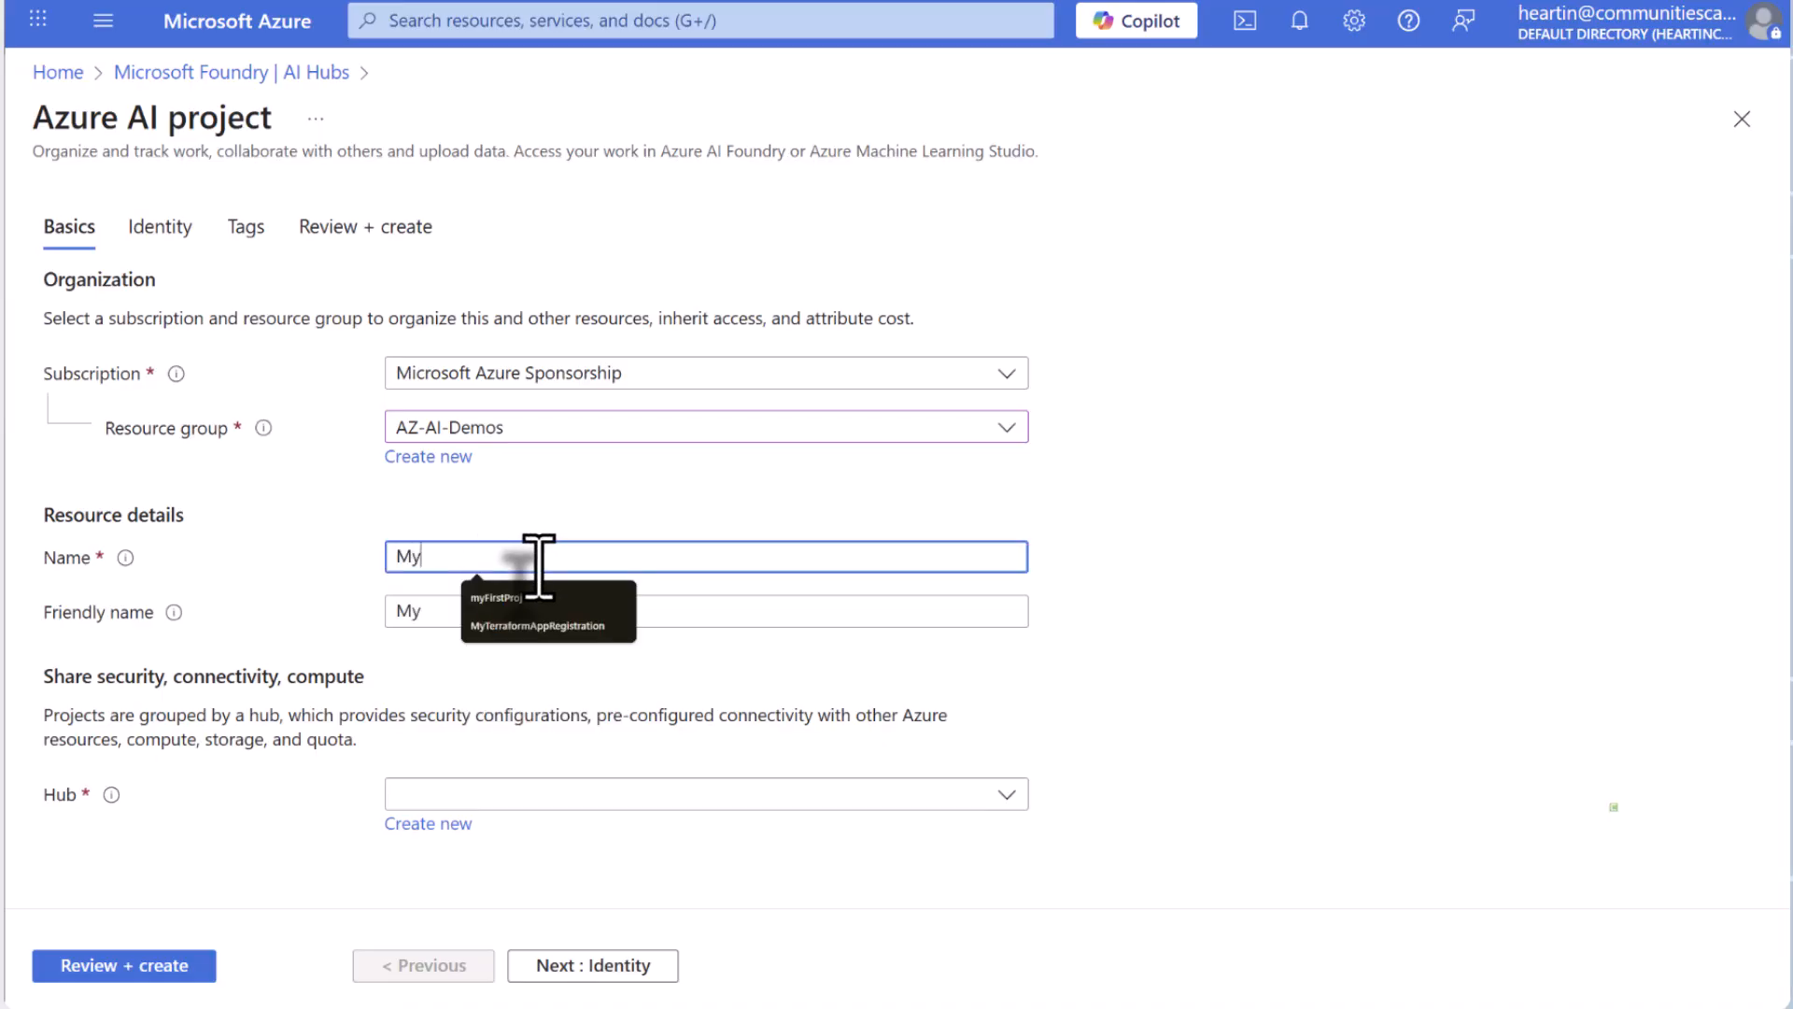
pyautogui.write('First')
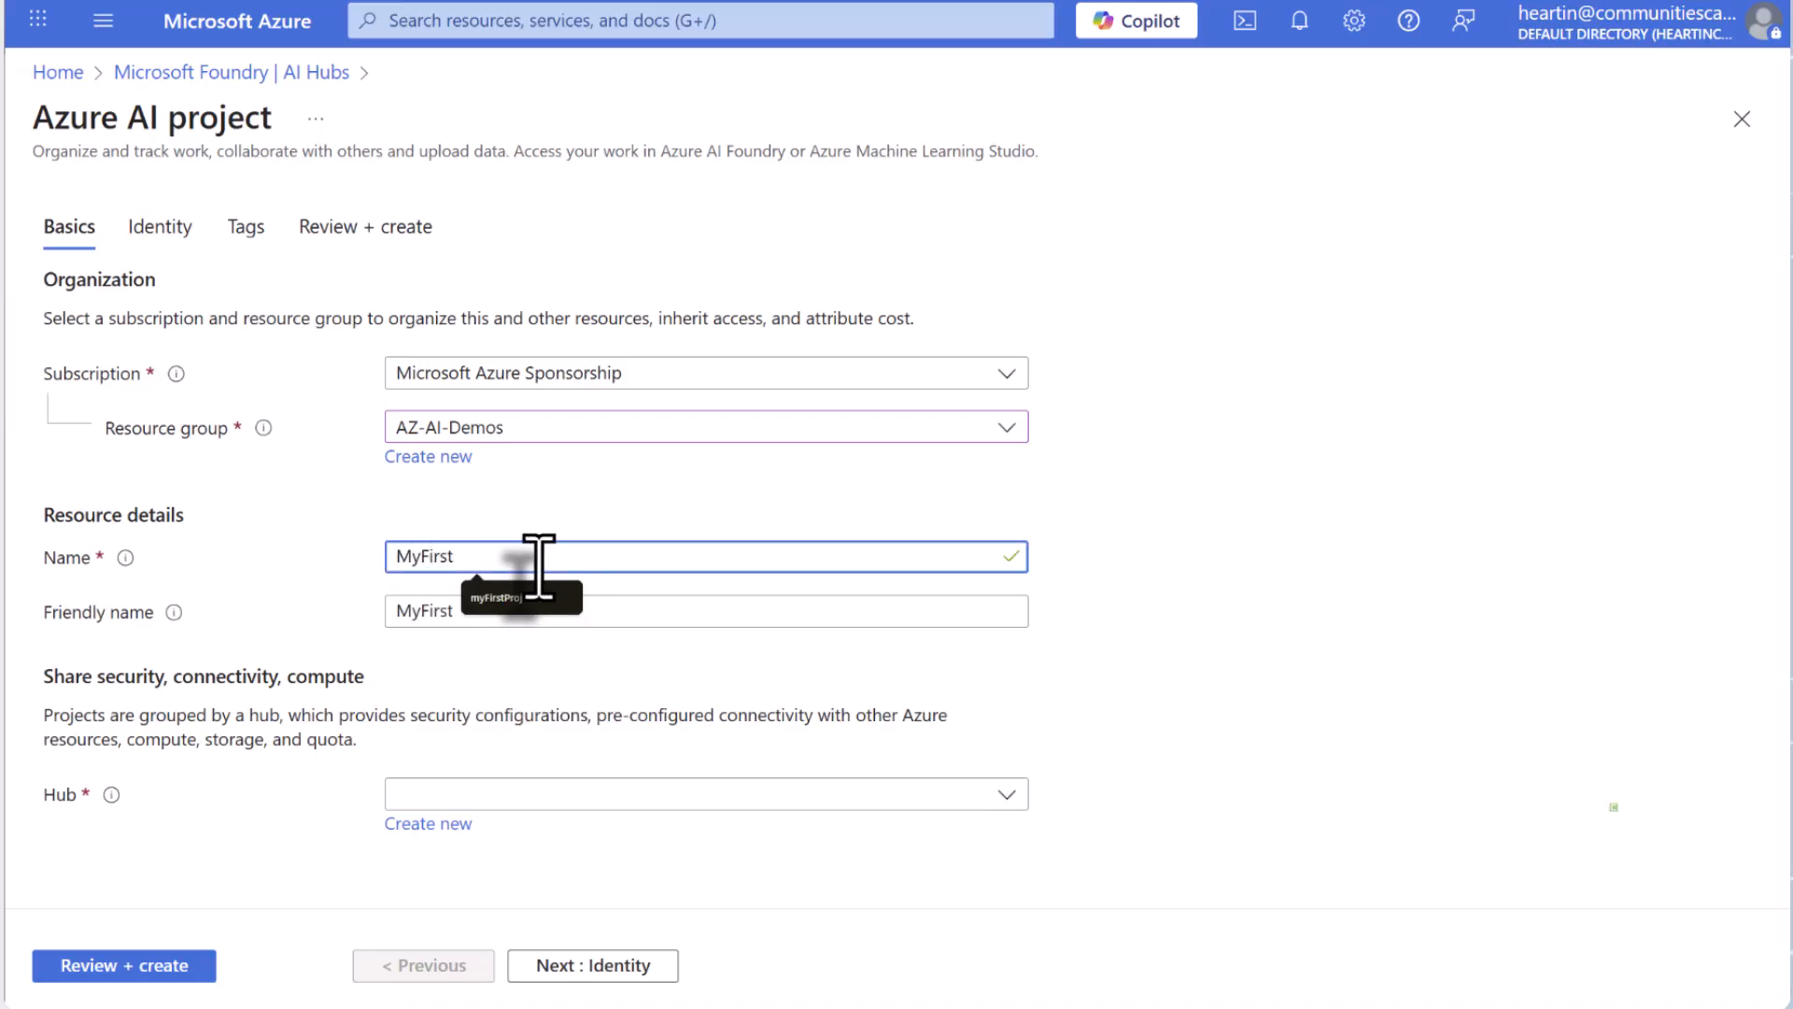
pyautogui.write('AIHub')
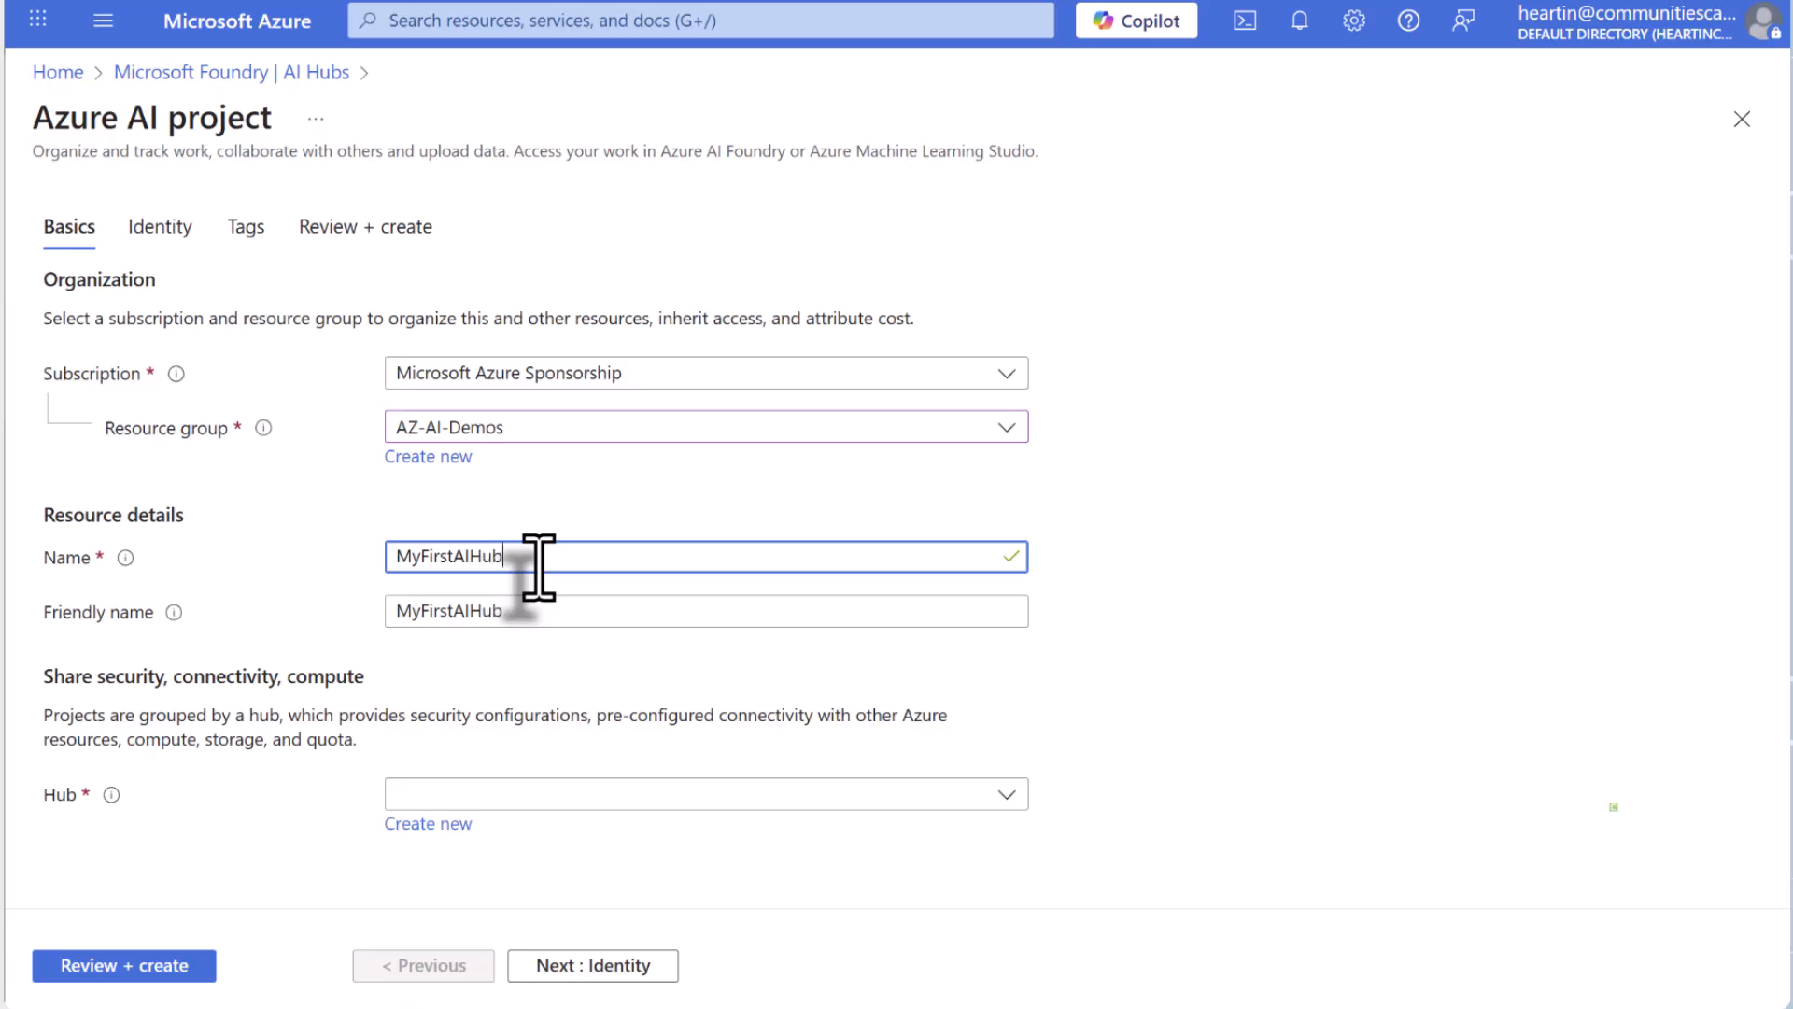
pyautogui.write('Project')
pyautogui.click(518, 794)
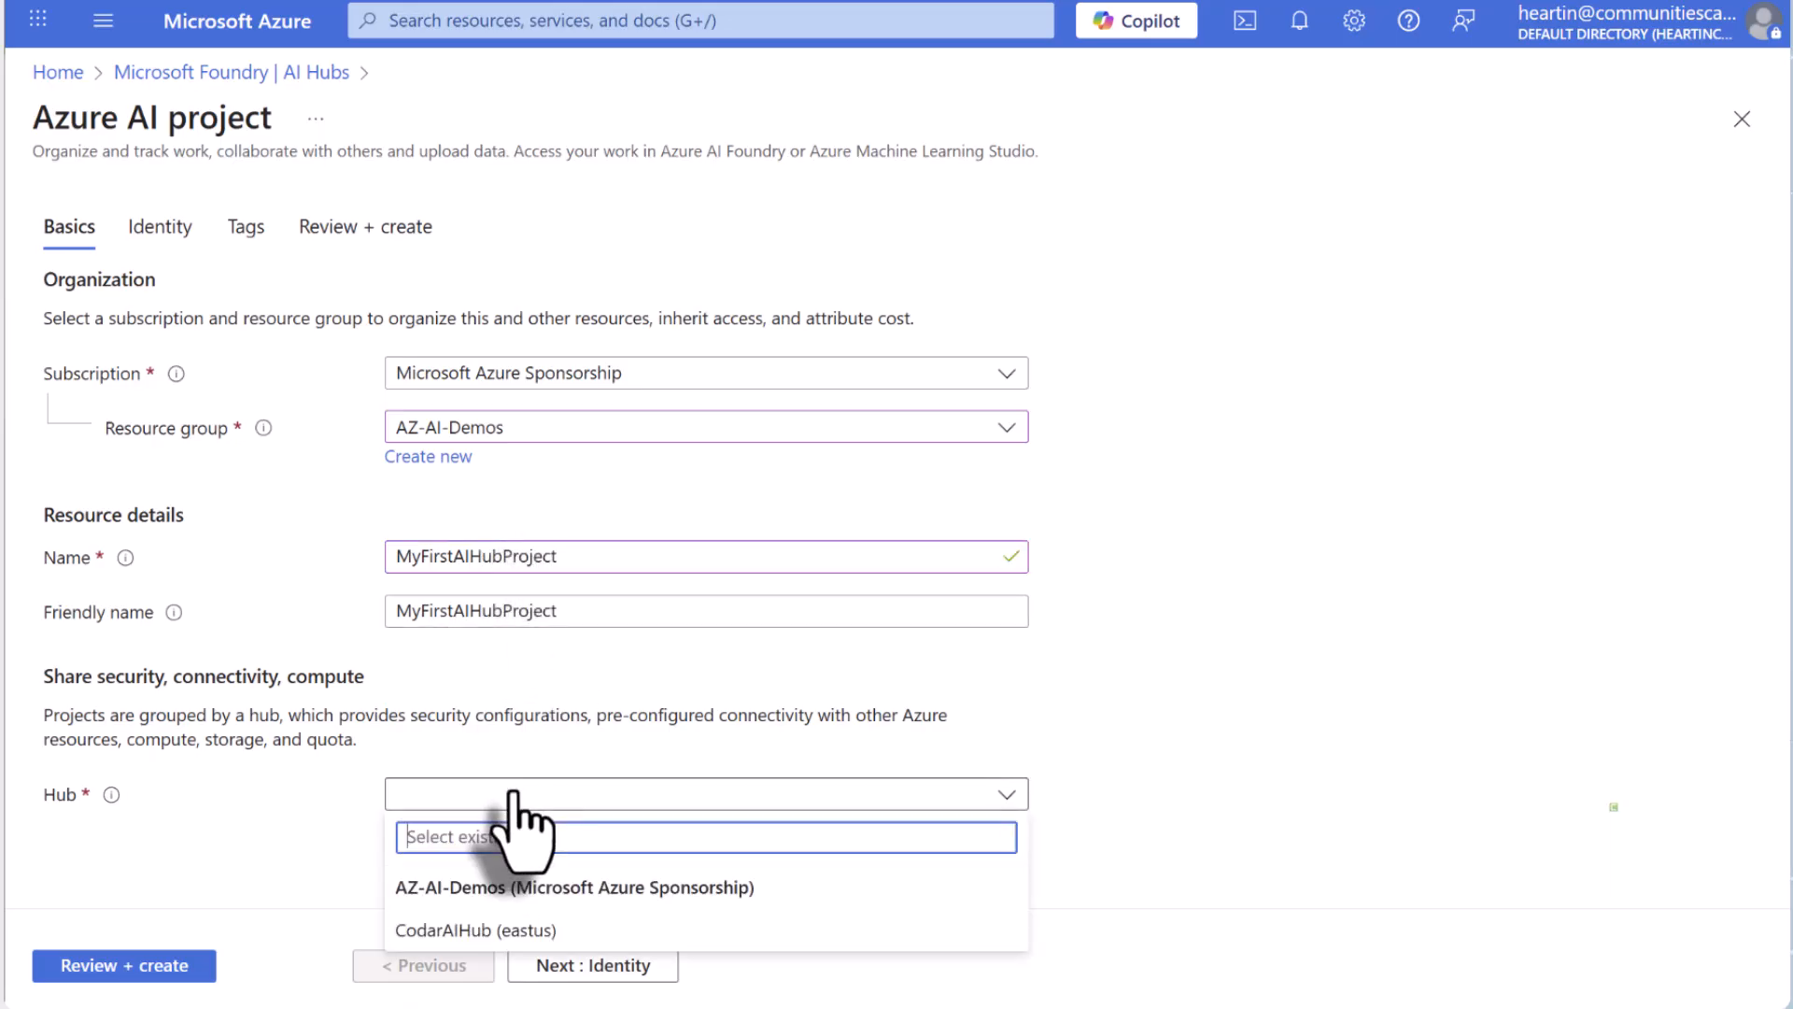
pyautogui.click(520, 943)
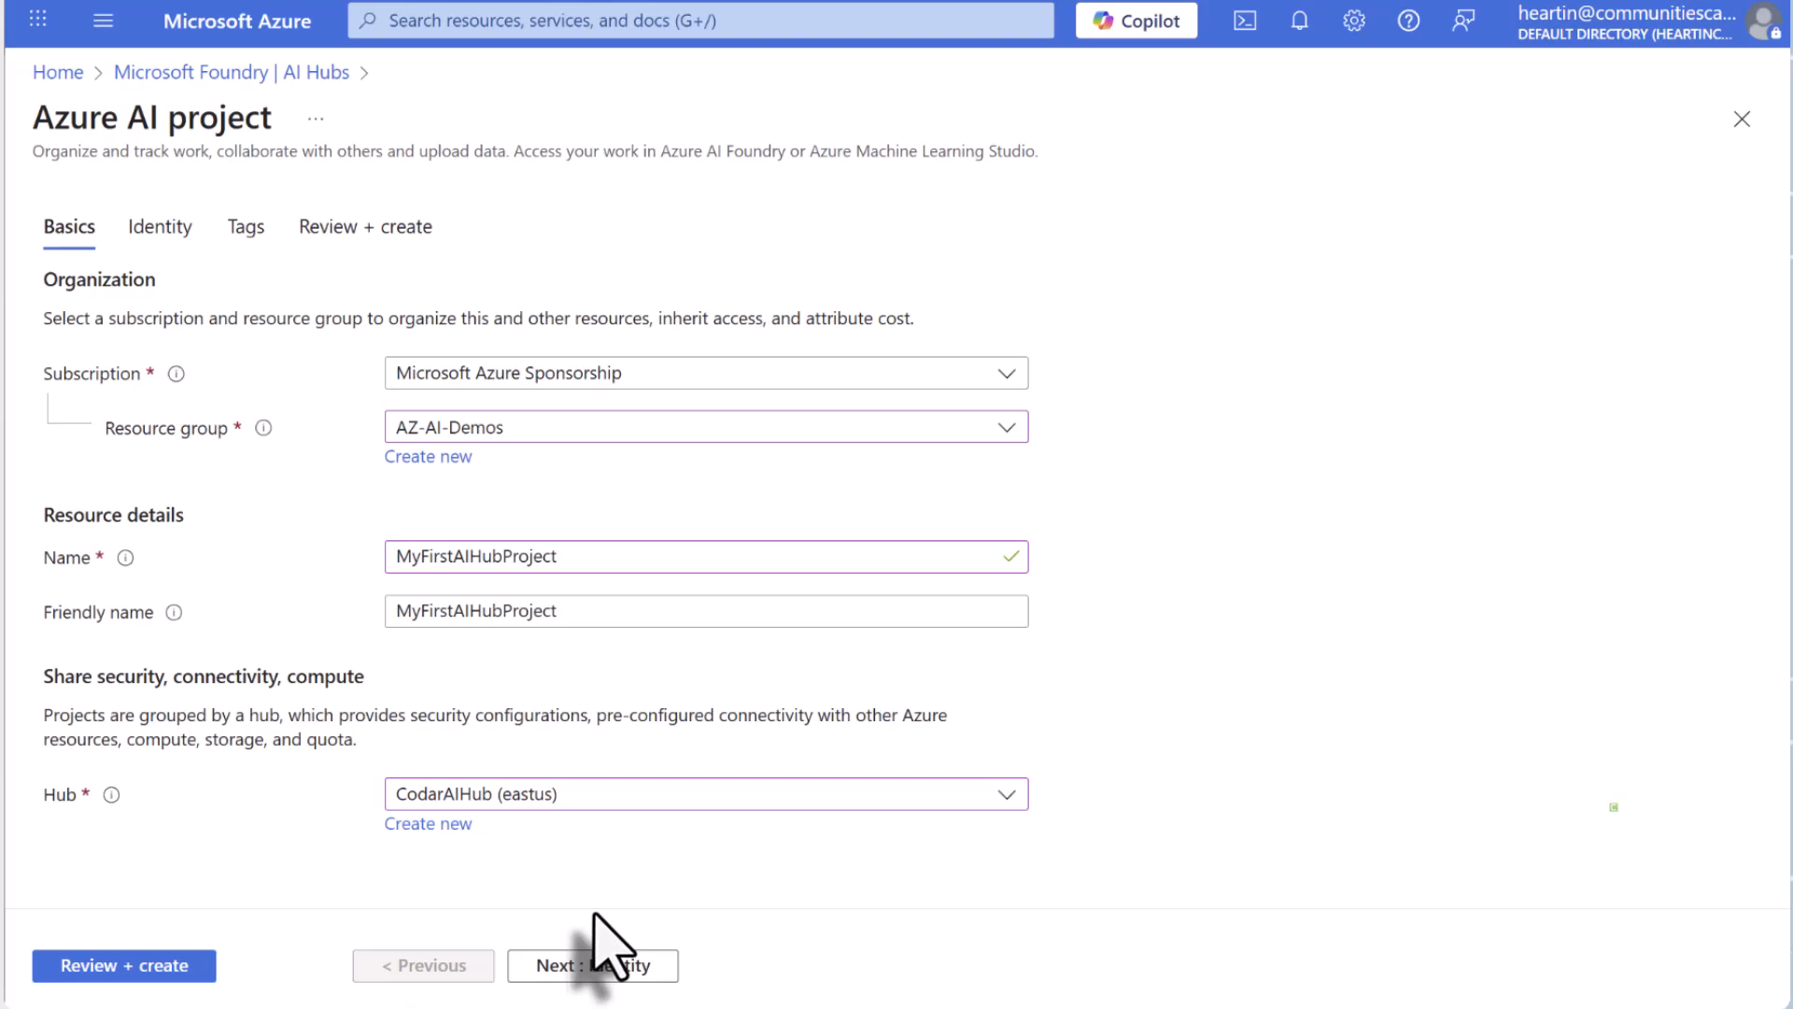
# Accept the system assigned identity and credential-based storage access, leave the tags empty and create the project.
pyautogui.click(605, 965)
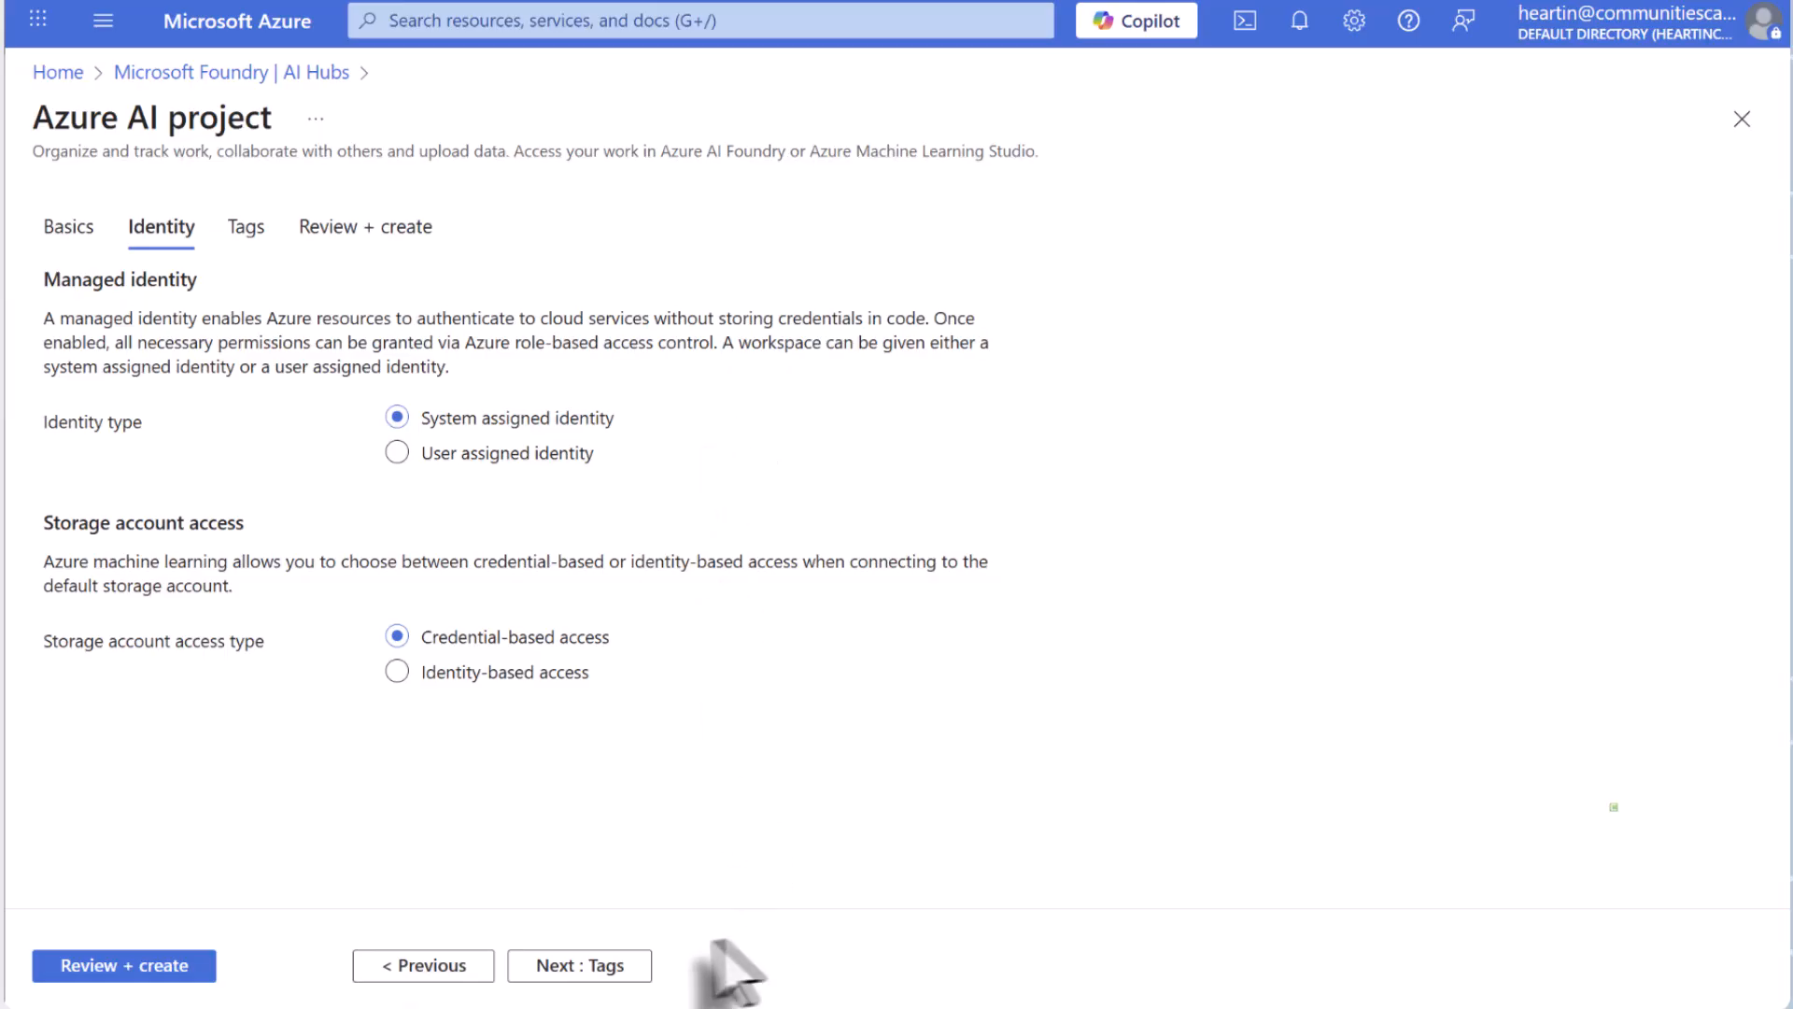
pyautogui.click(593, 968)
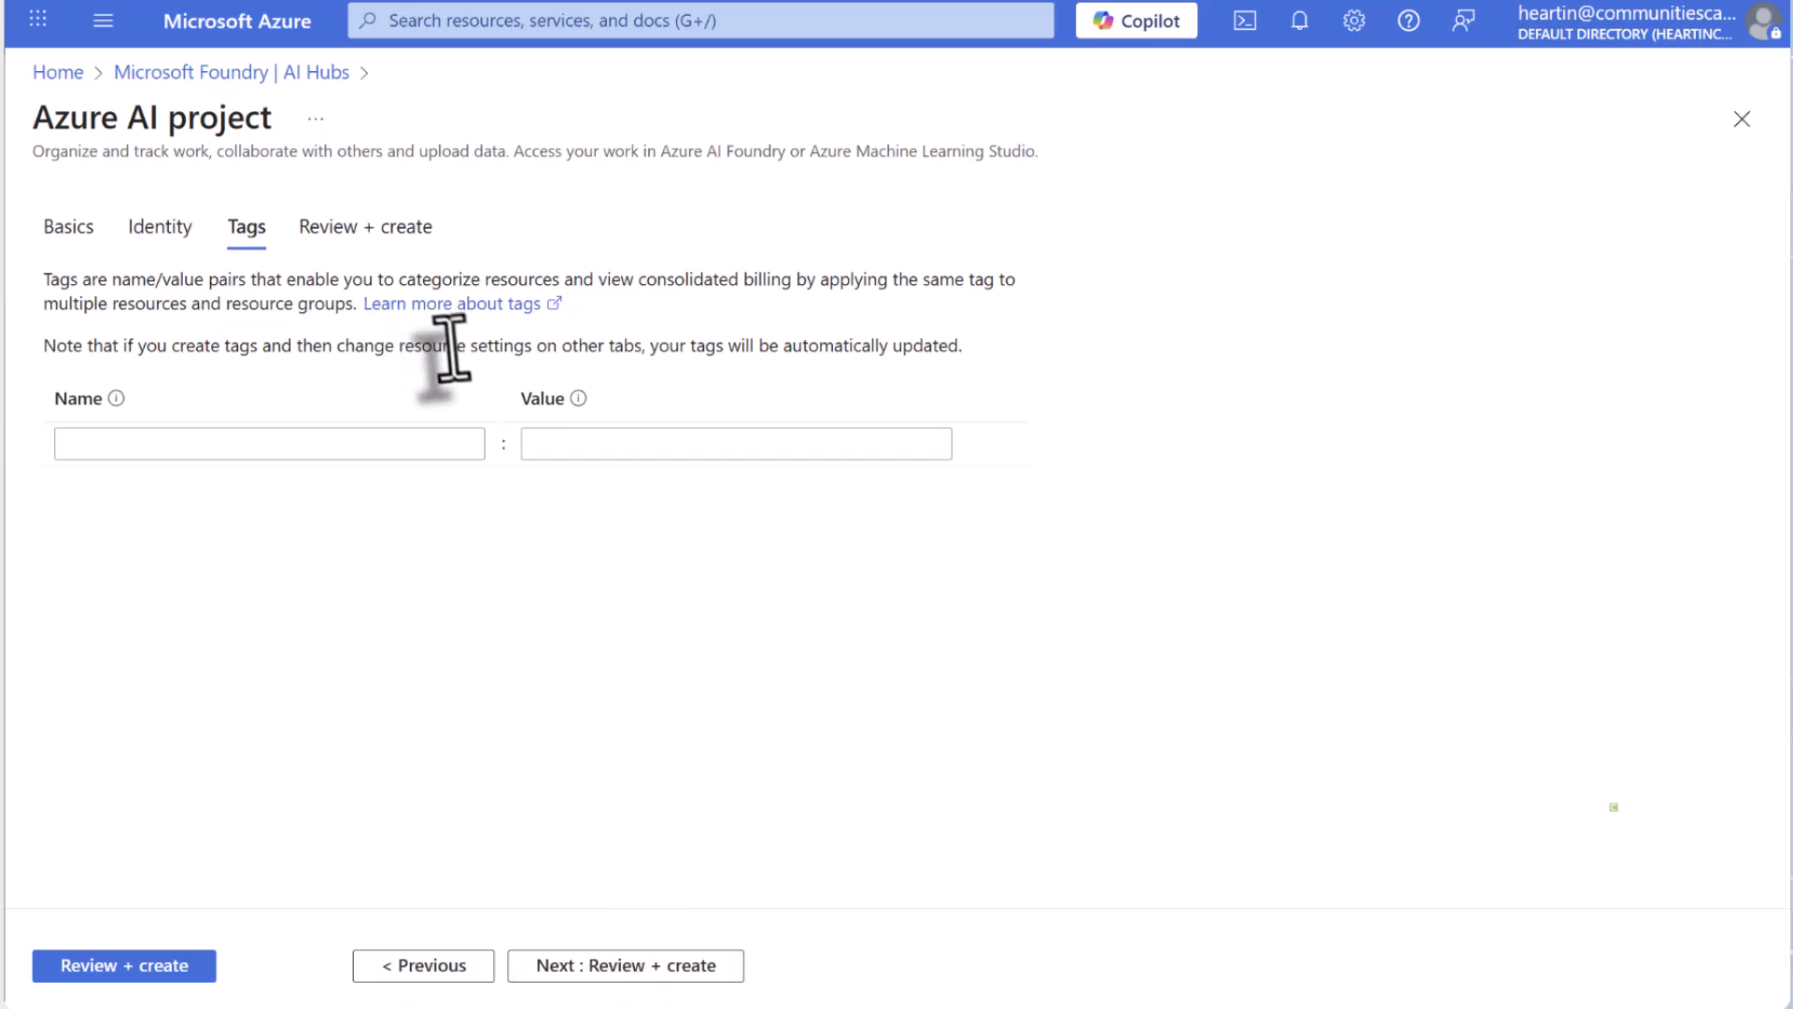
pyautogui.click(628, 971)
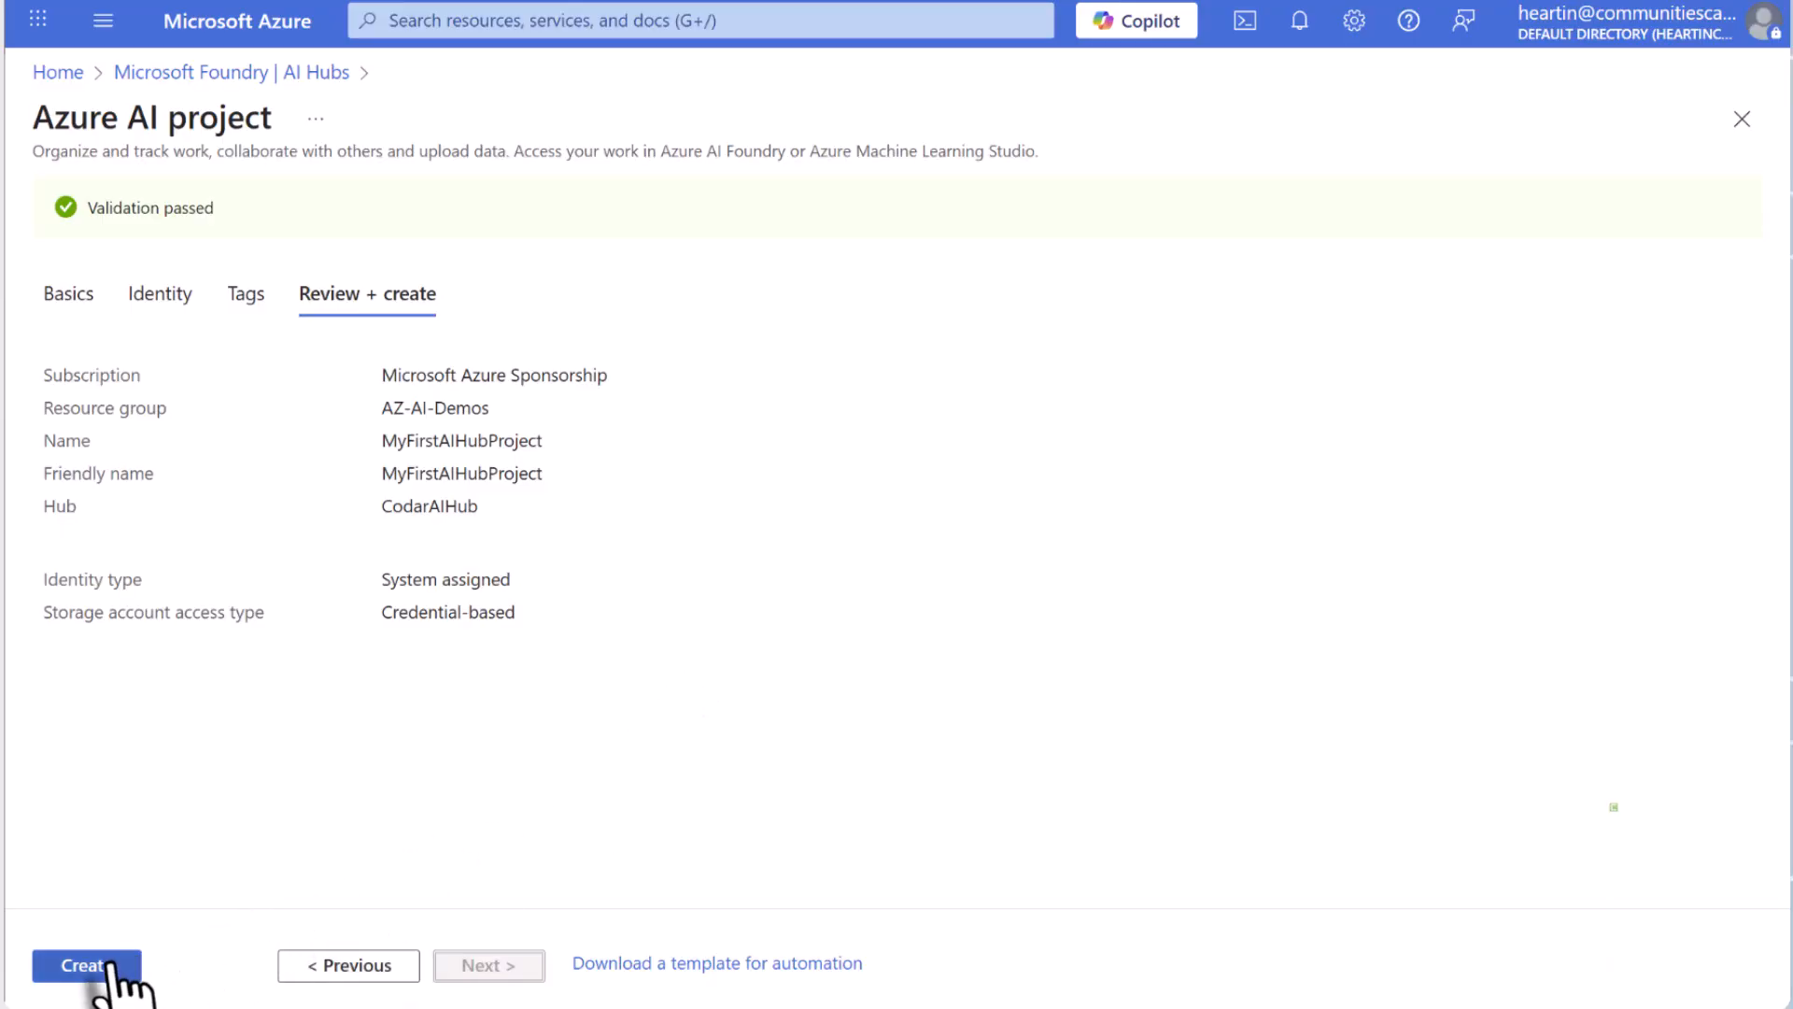
pyautogui.click(83, 967)
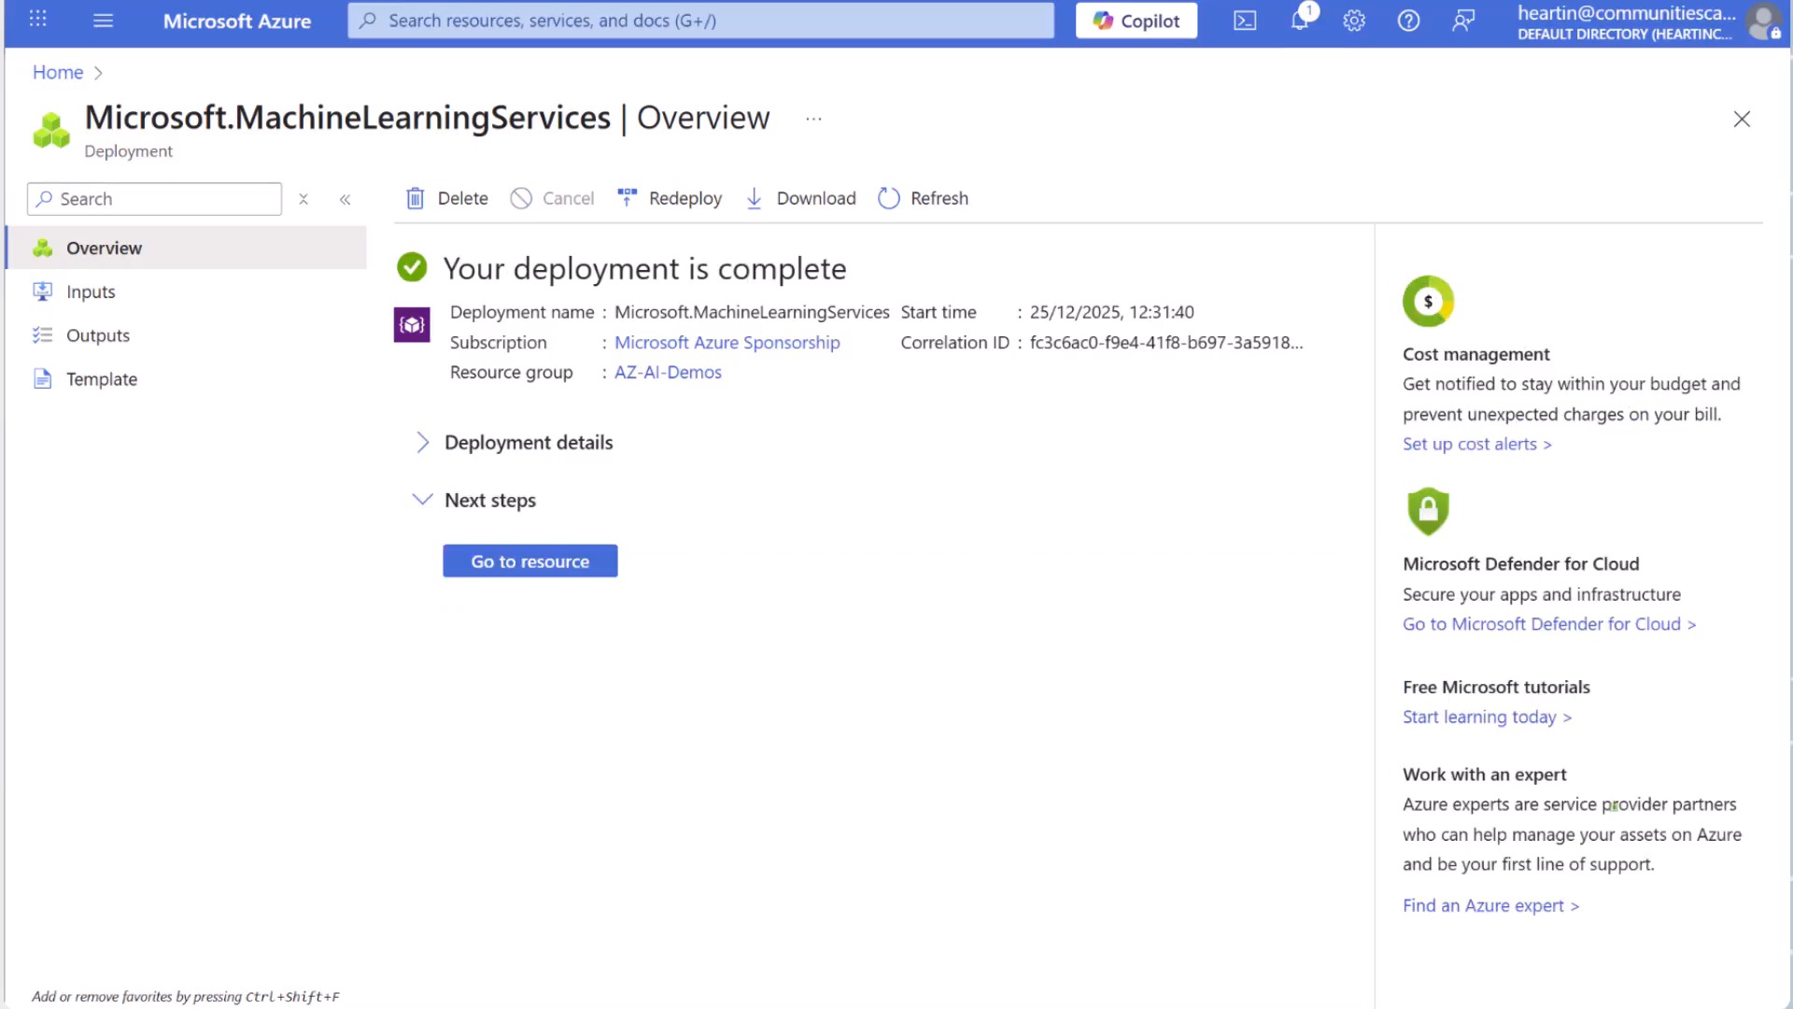
# Open MyFirstAIHubProject from Microsoft Foundry's AI Hubs list and launch its studio.
pyautogui.click(514, 563)
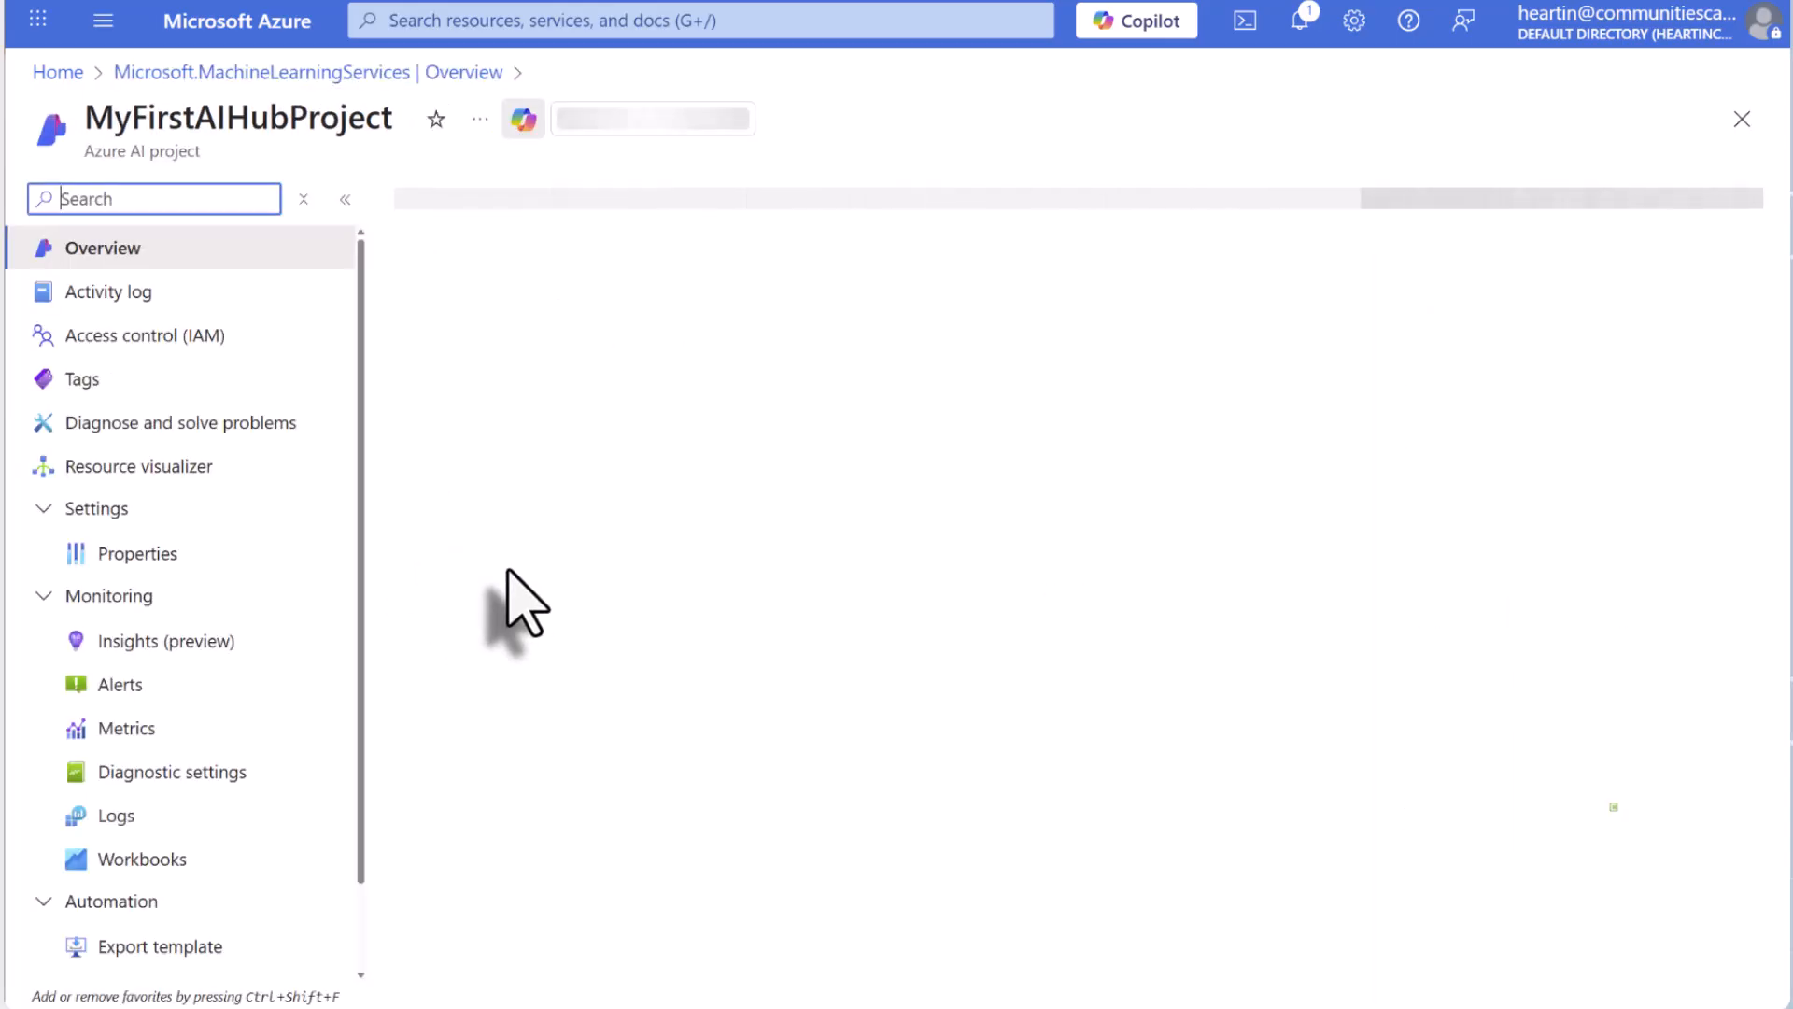
pyautogui.click(563, 28)
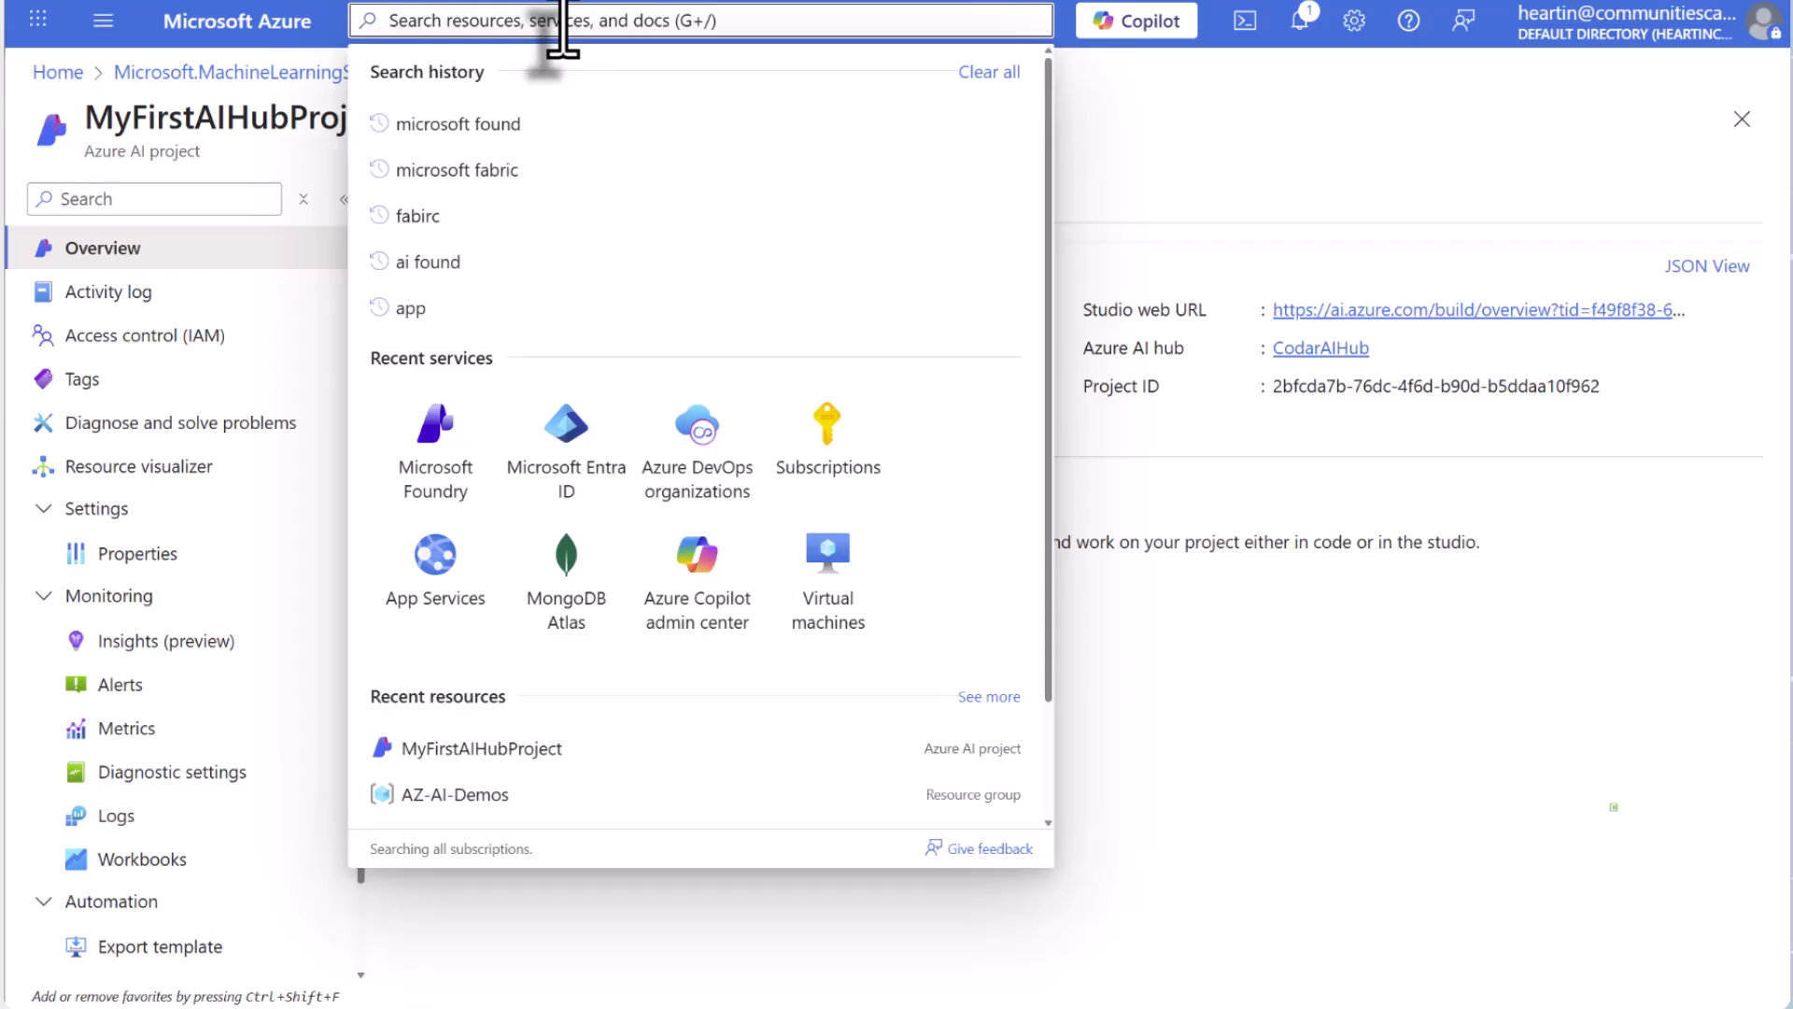
pyautogui.click(435, 439)
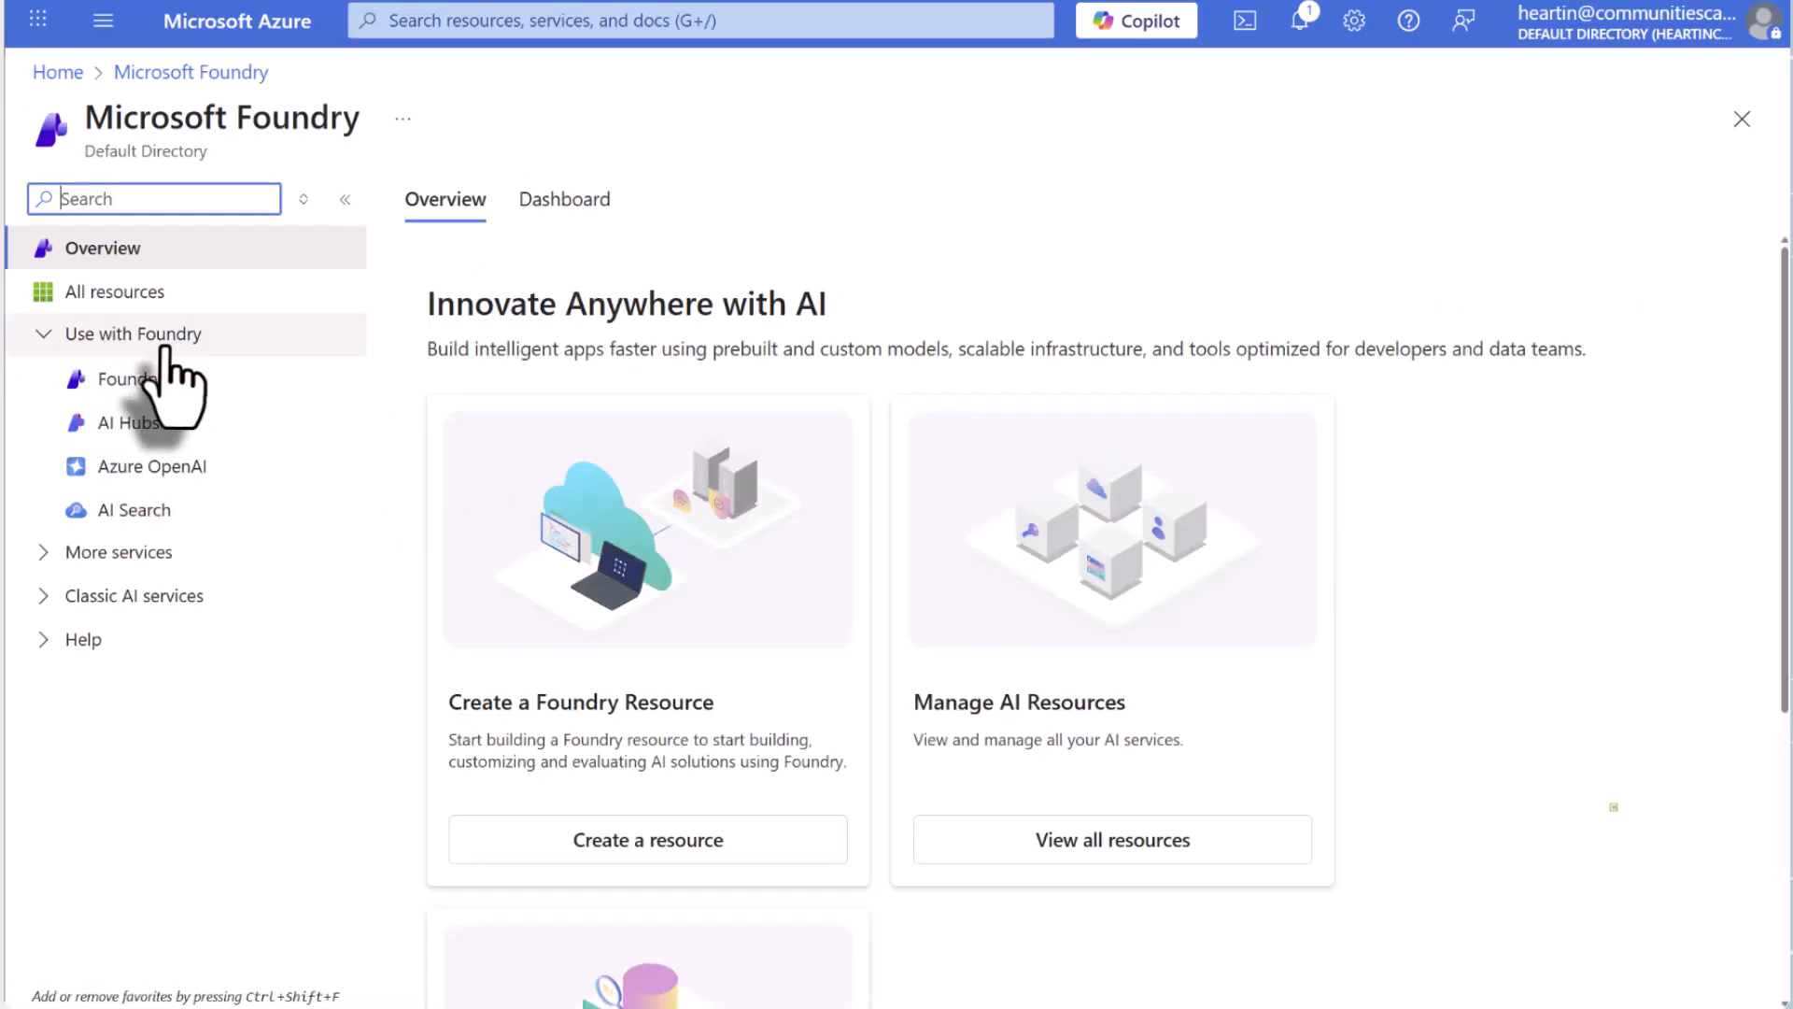
pyautogui.click(138, 430)
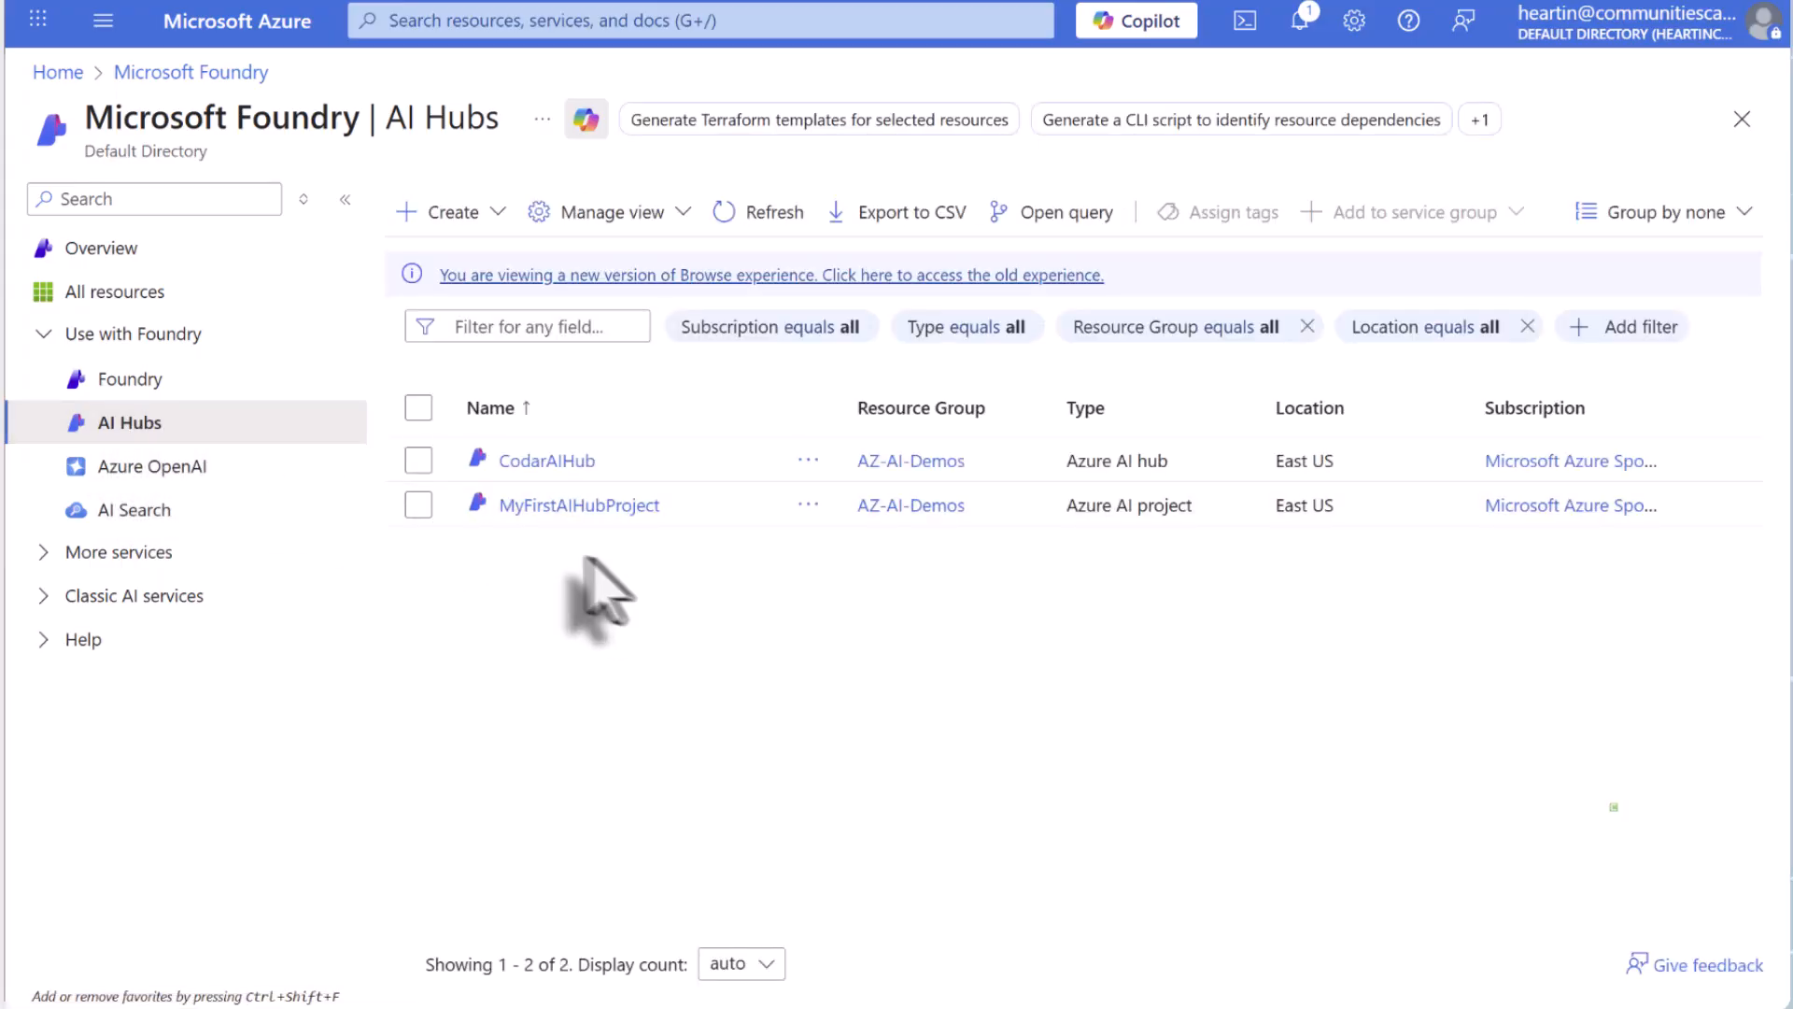
pyautogui.click(588, 506)
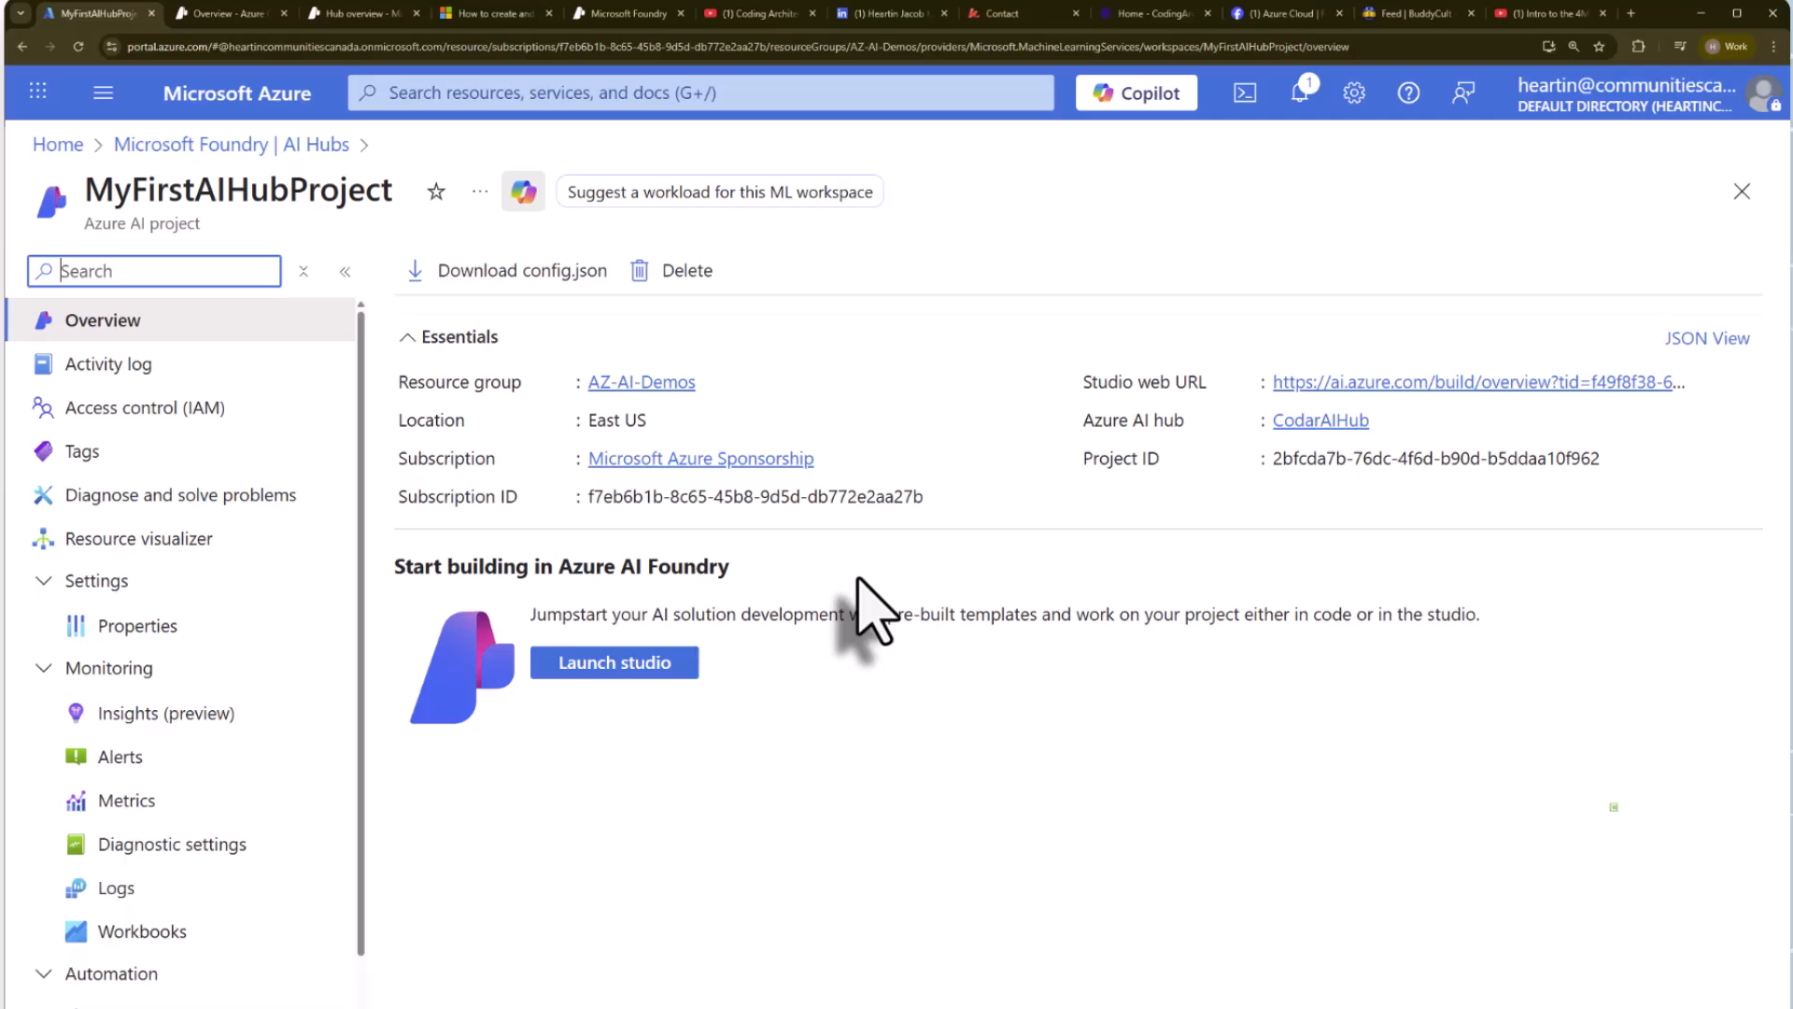
pyautogui.click(614, 663)
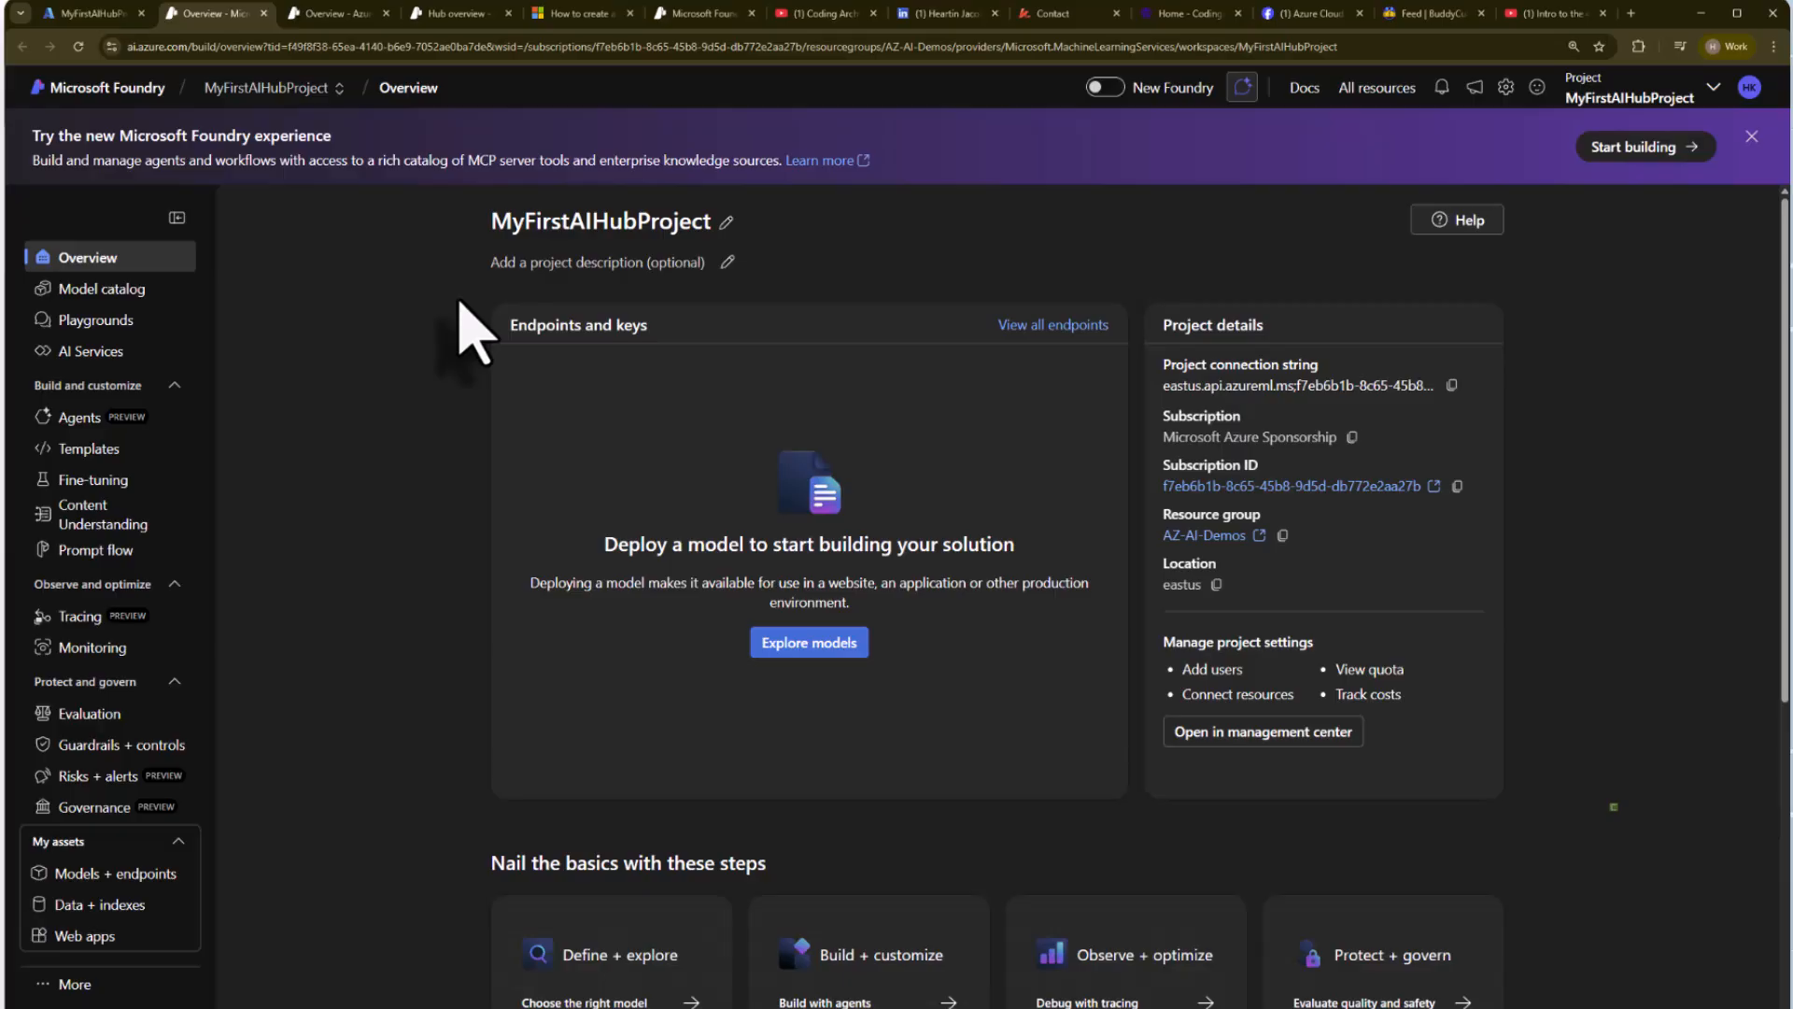
pyautogui.click(321, 94)
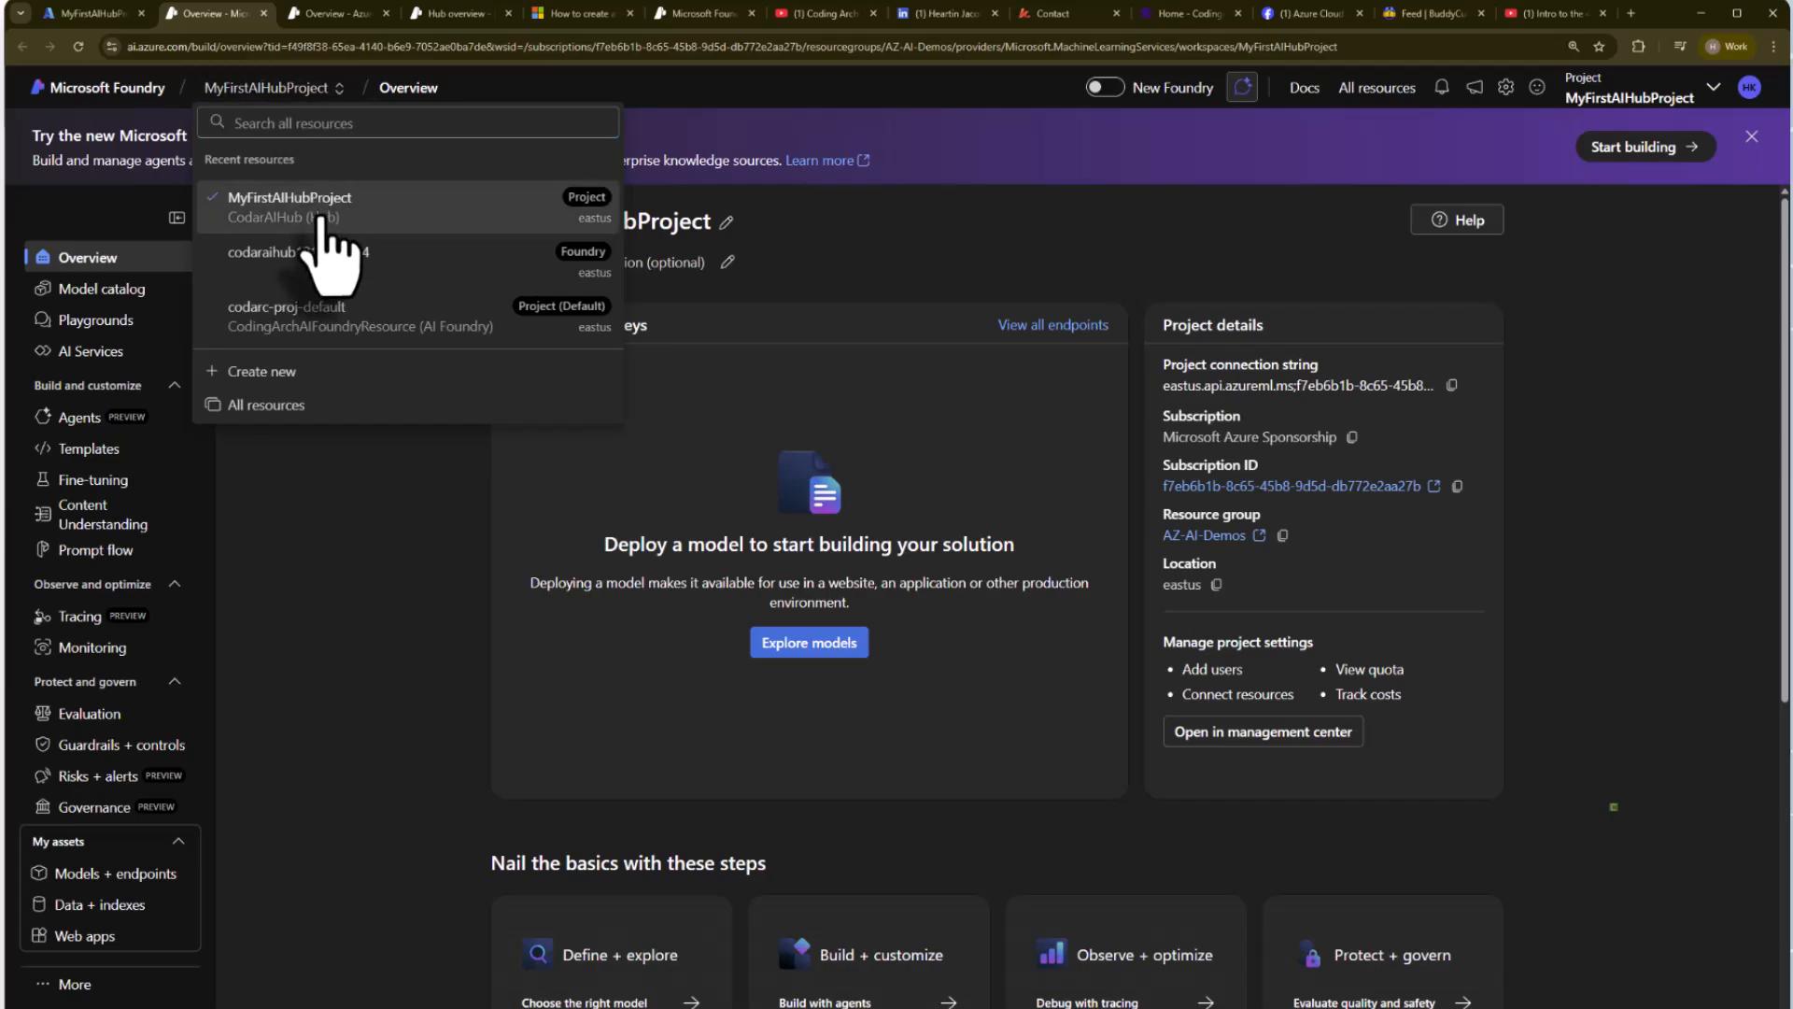
pyautogui.click(318, 216)
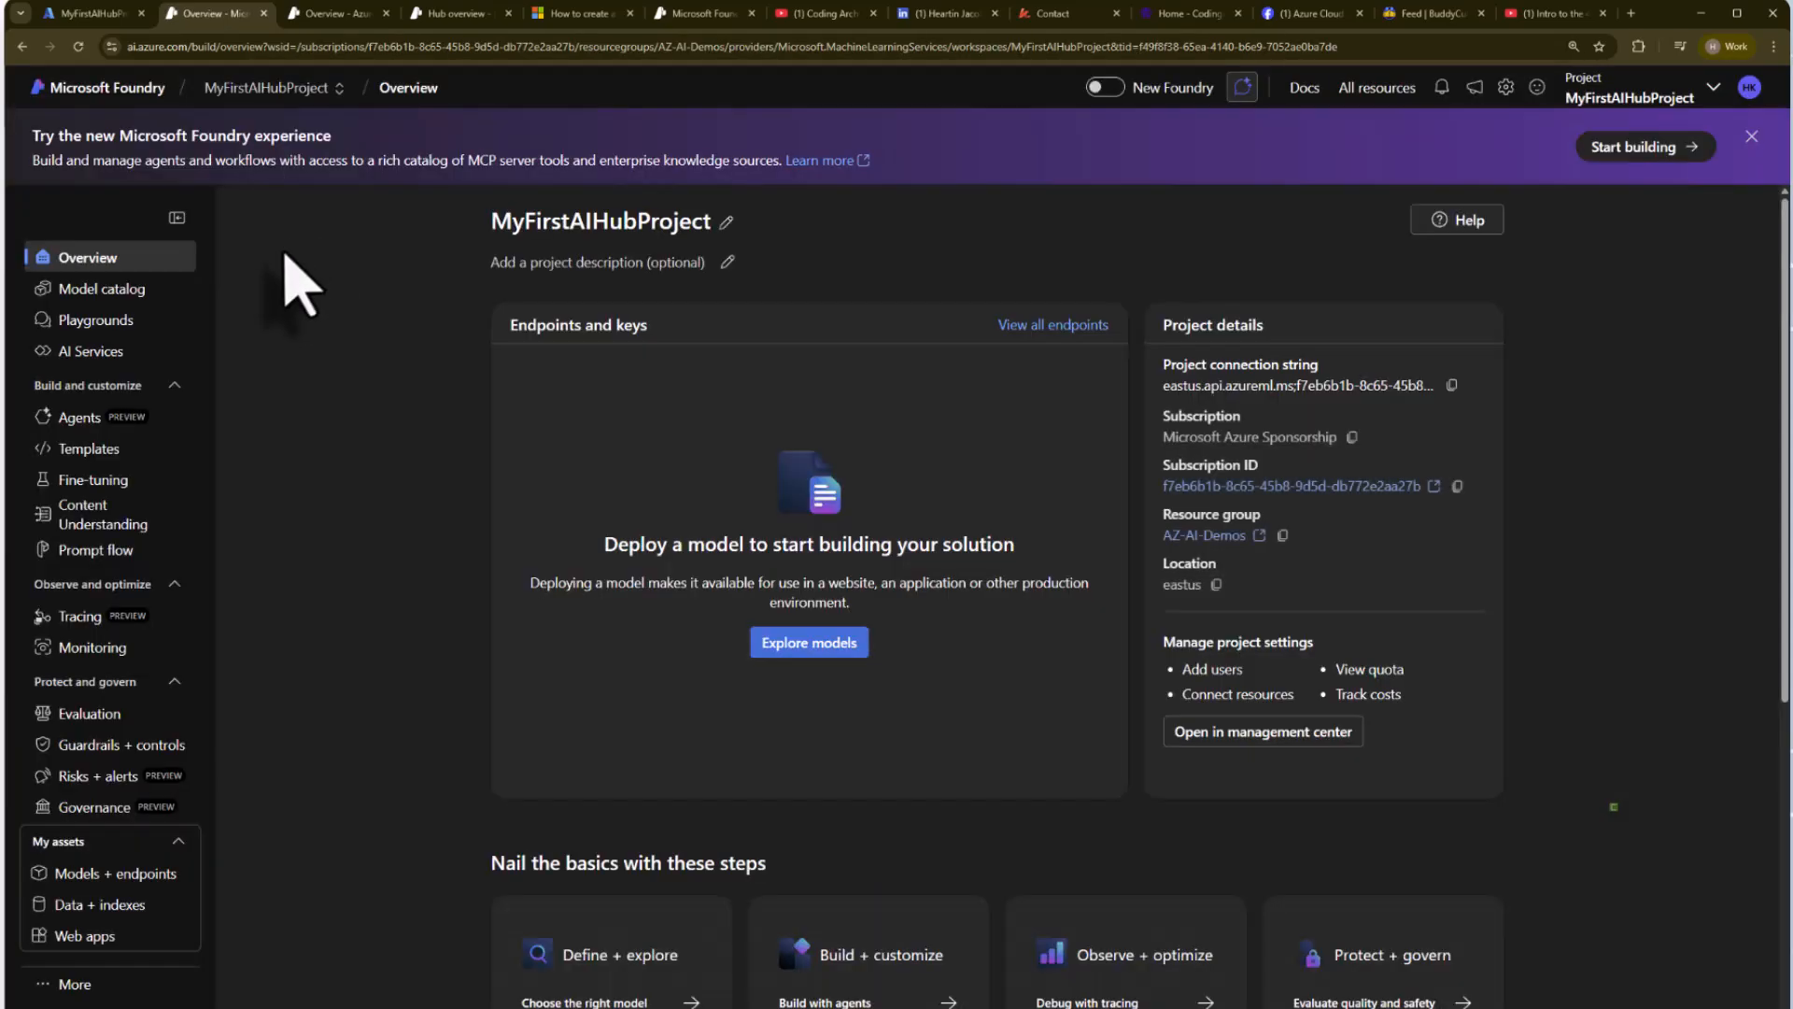
pyautogui.click(280, 87)
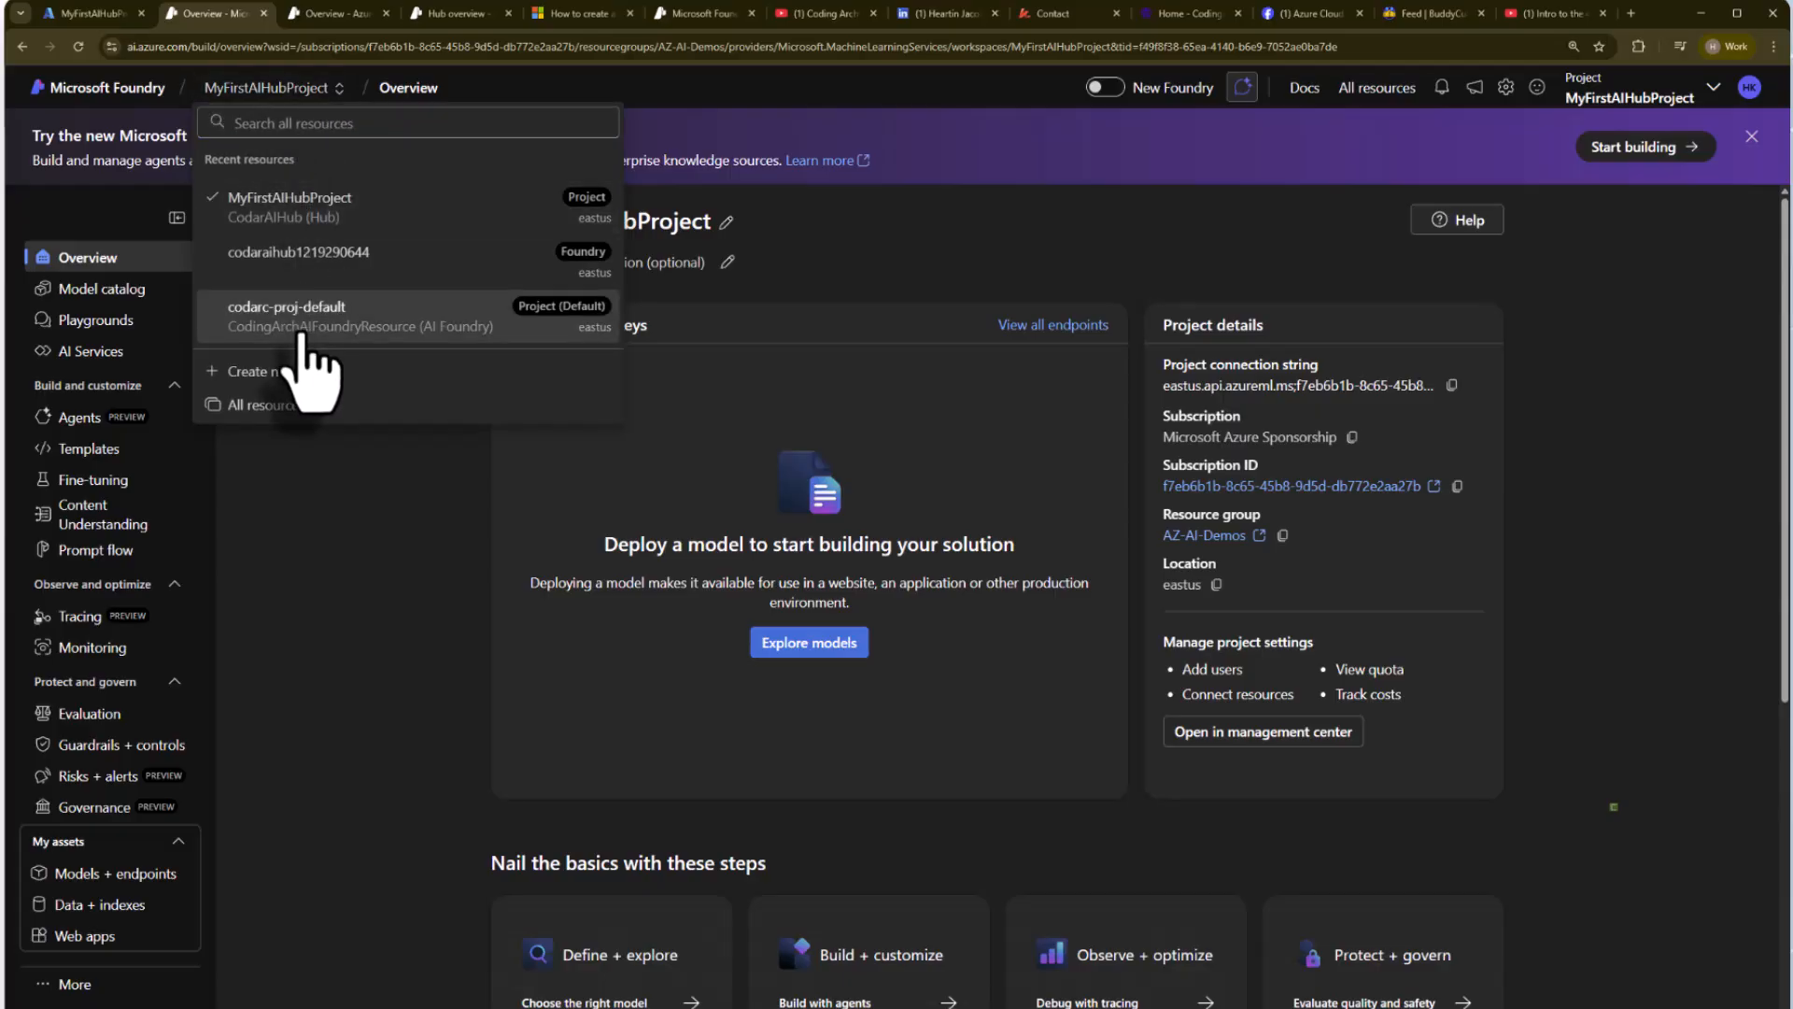
pyautogui.click(359, 331)
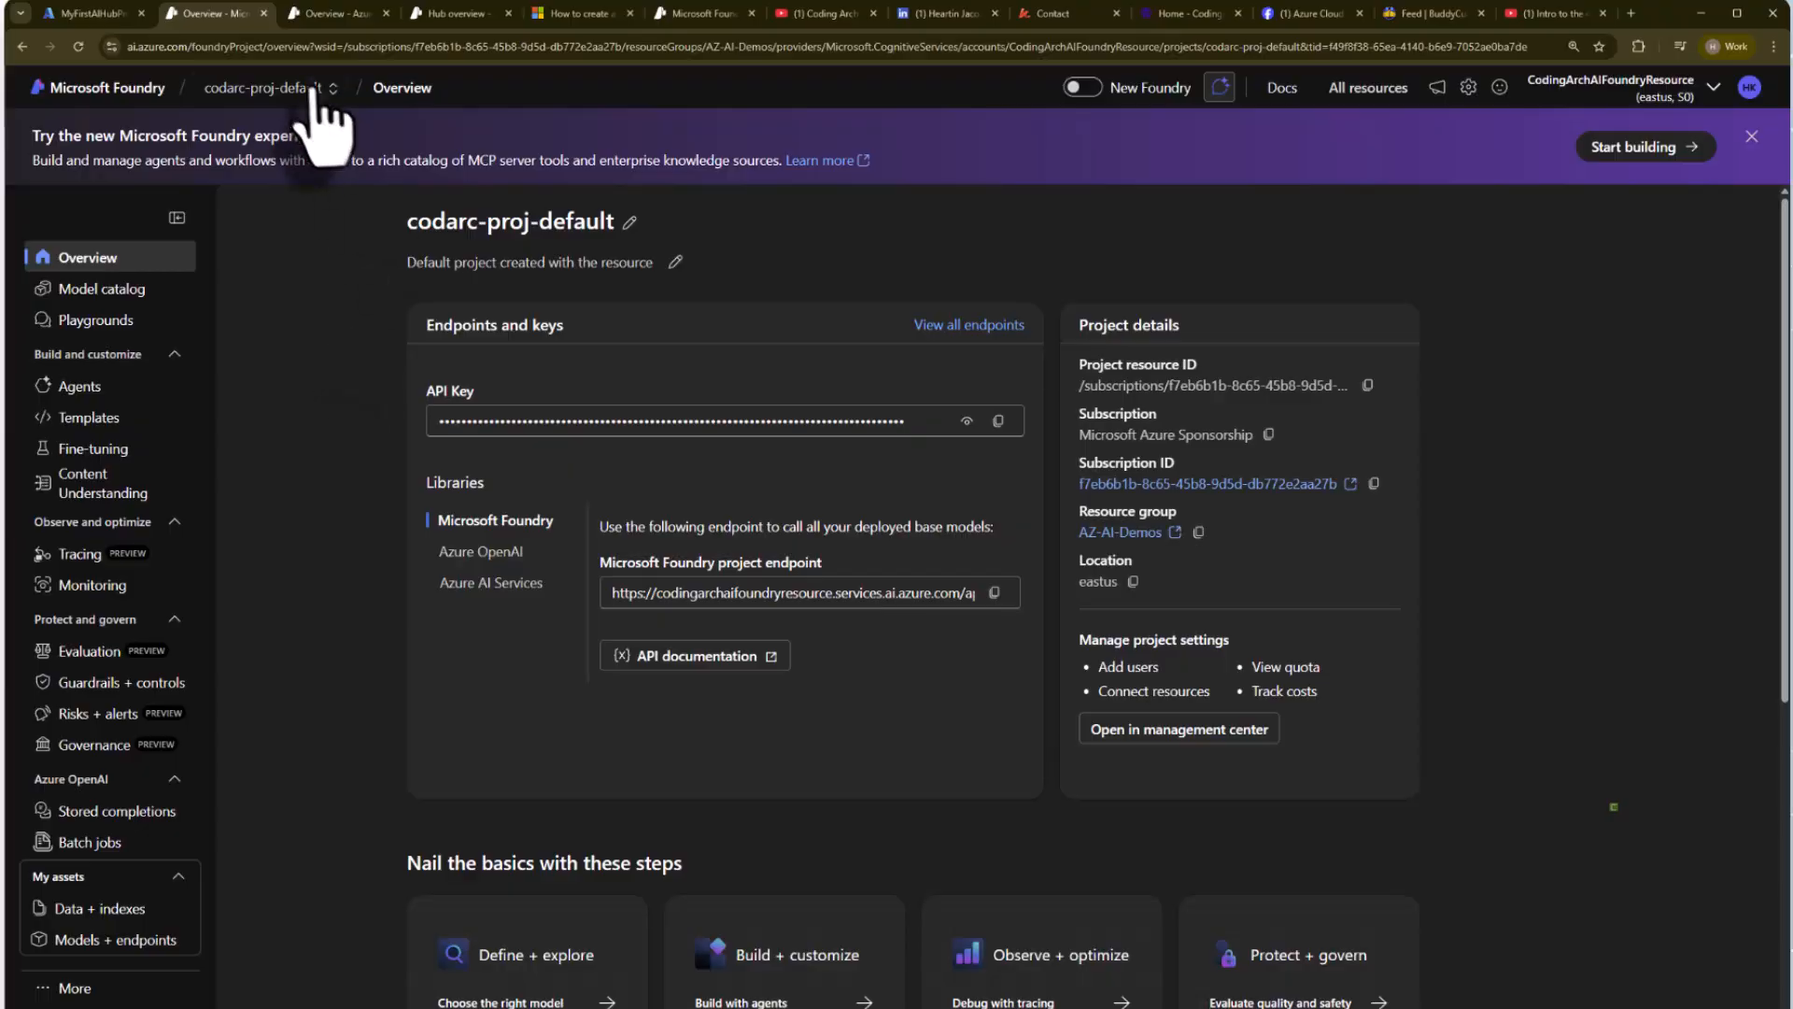
pyautogui.click(305, 89)
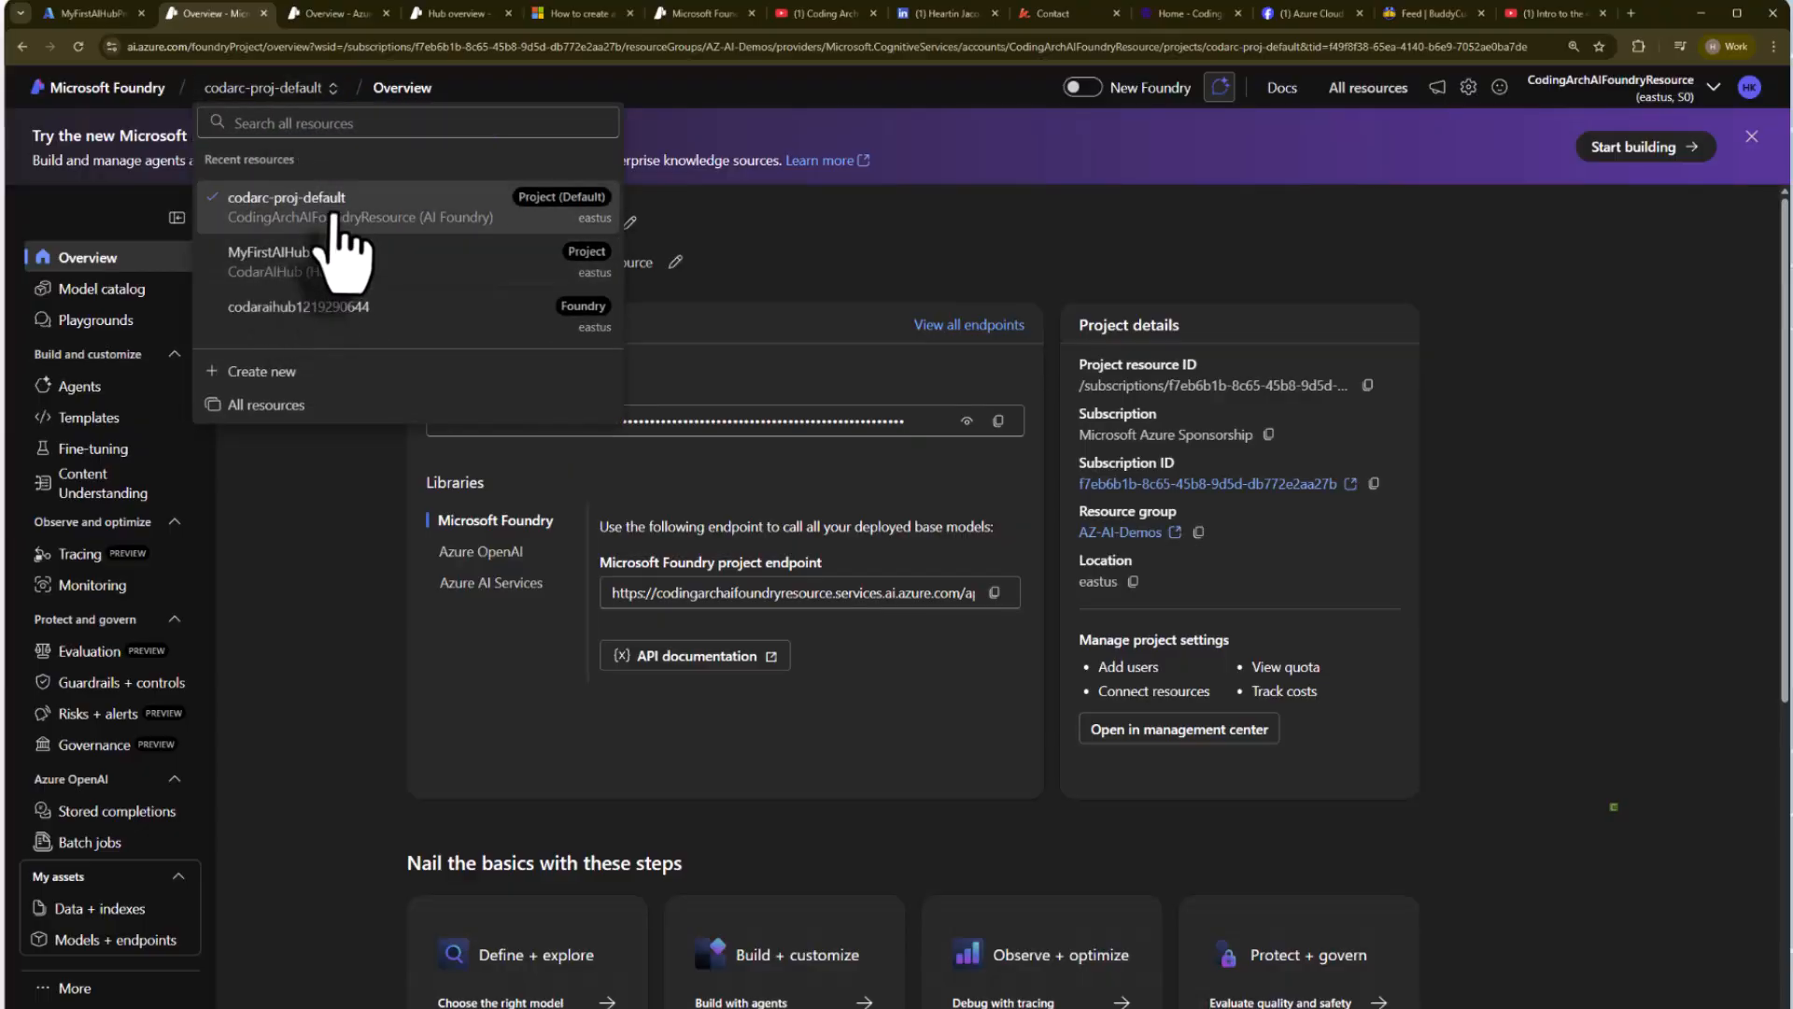
pyautogui.click(325, 316)
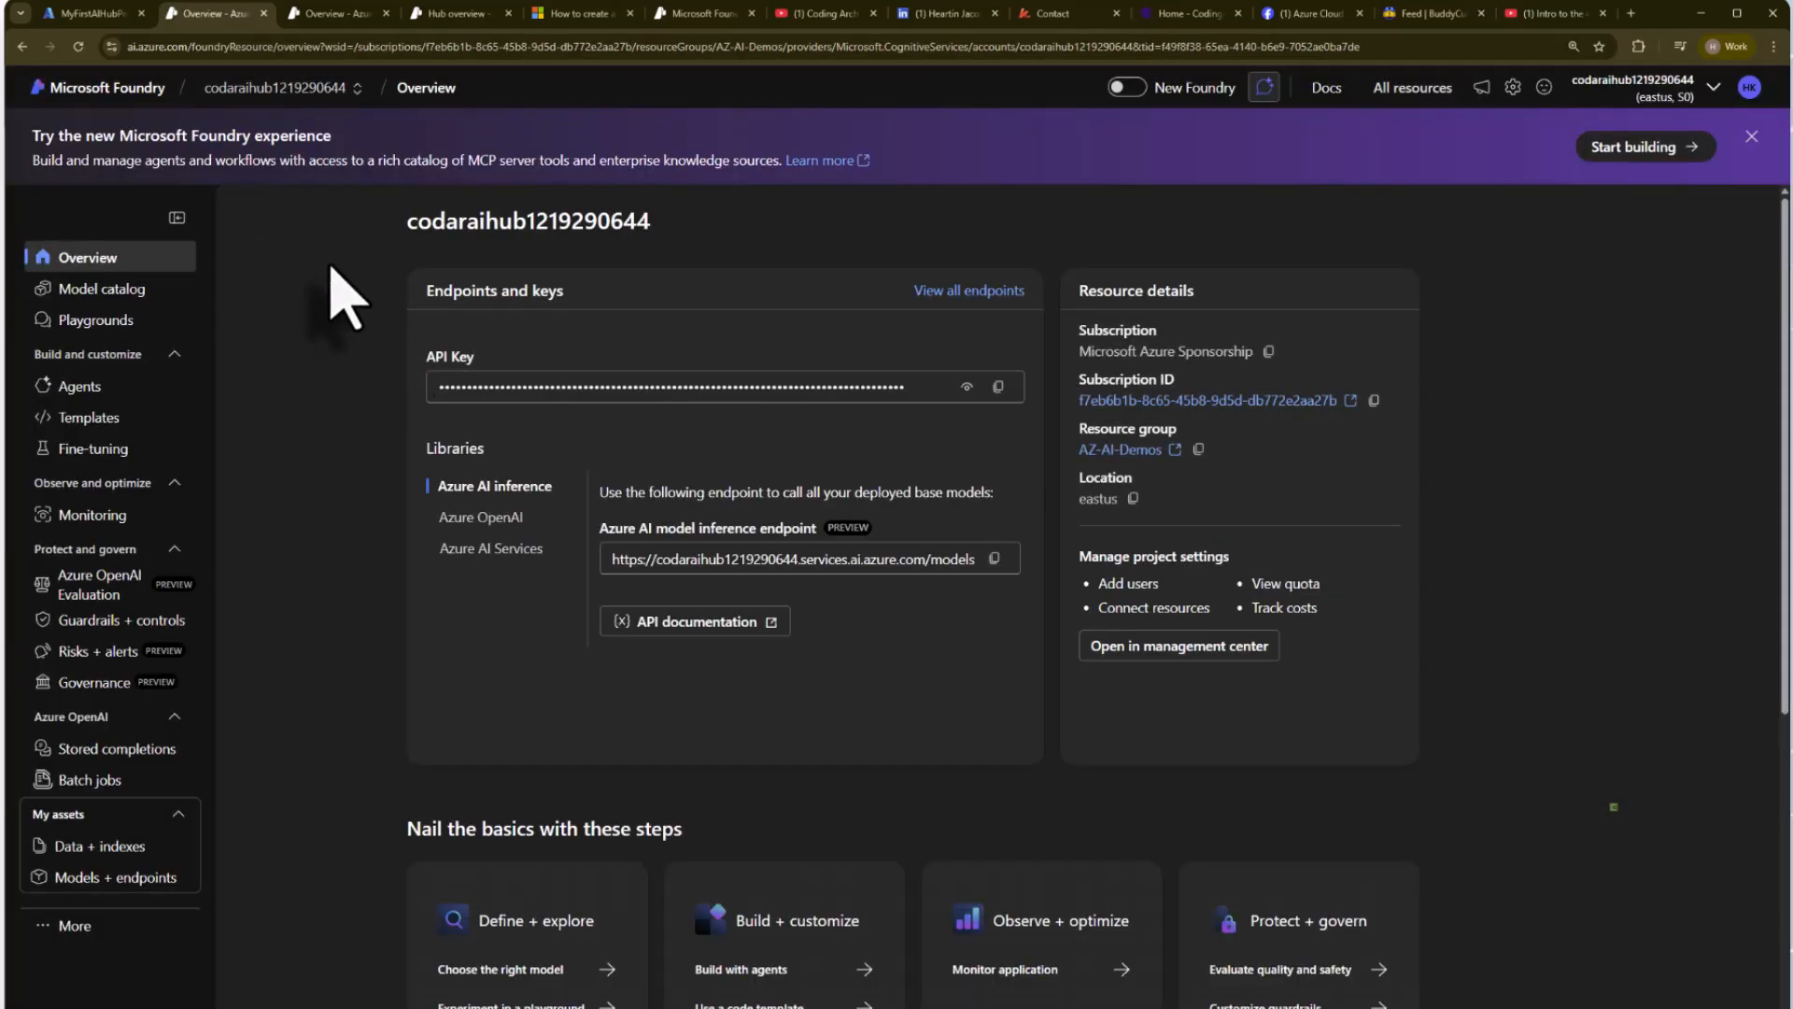
# View the codarc-proj-default overview, switch to MyFirstAIHubProject, and look at its AI Services page before returning to its overview.
pyautogui.click(340, 88)
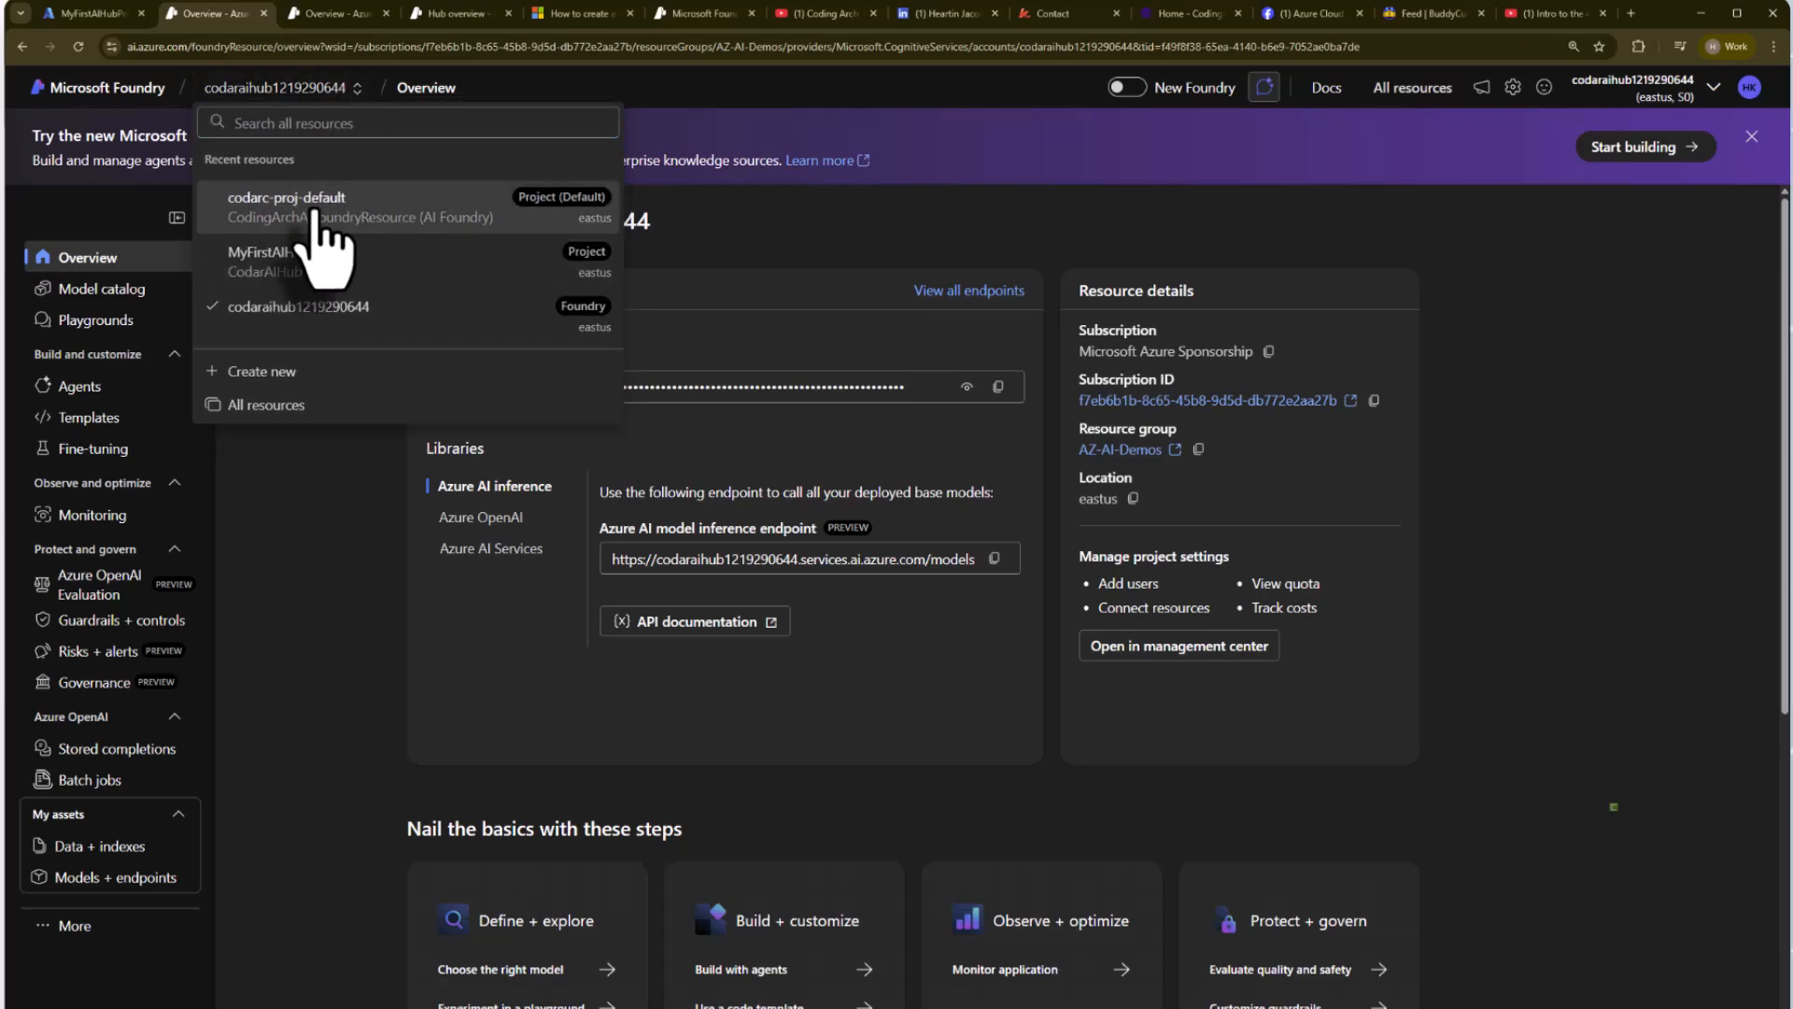
pyautogui.click(322, 249)
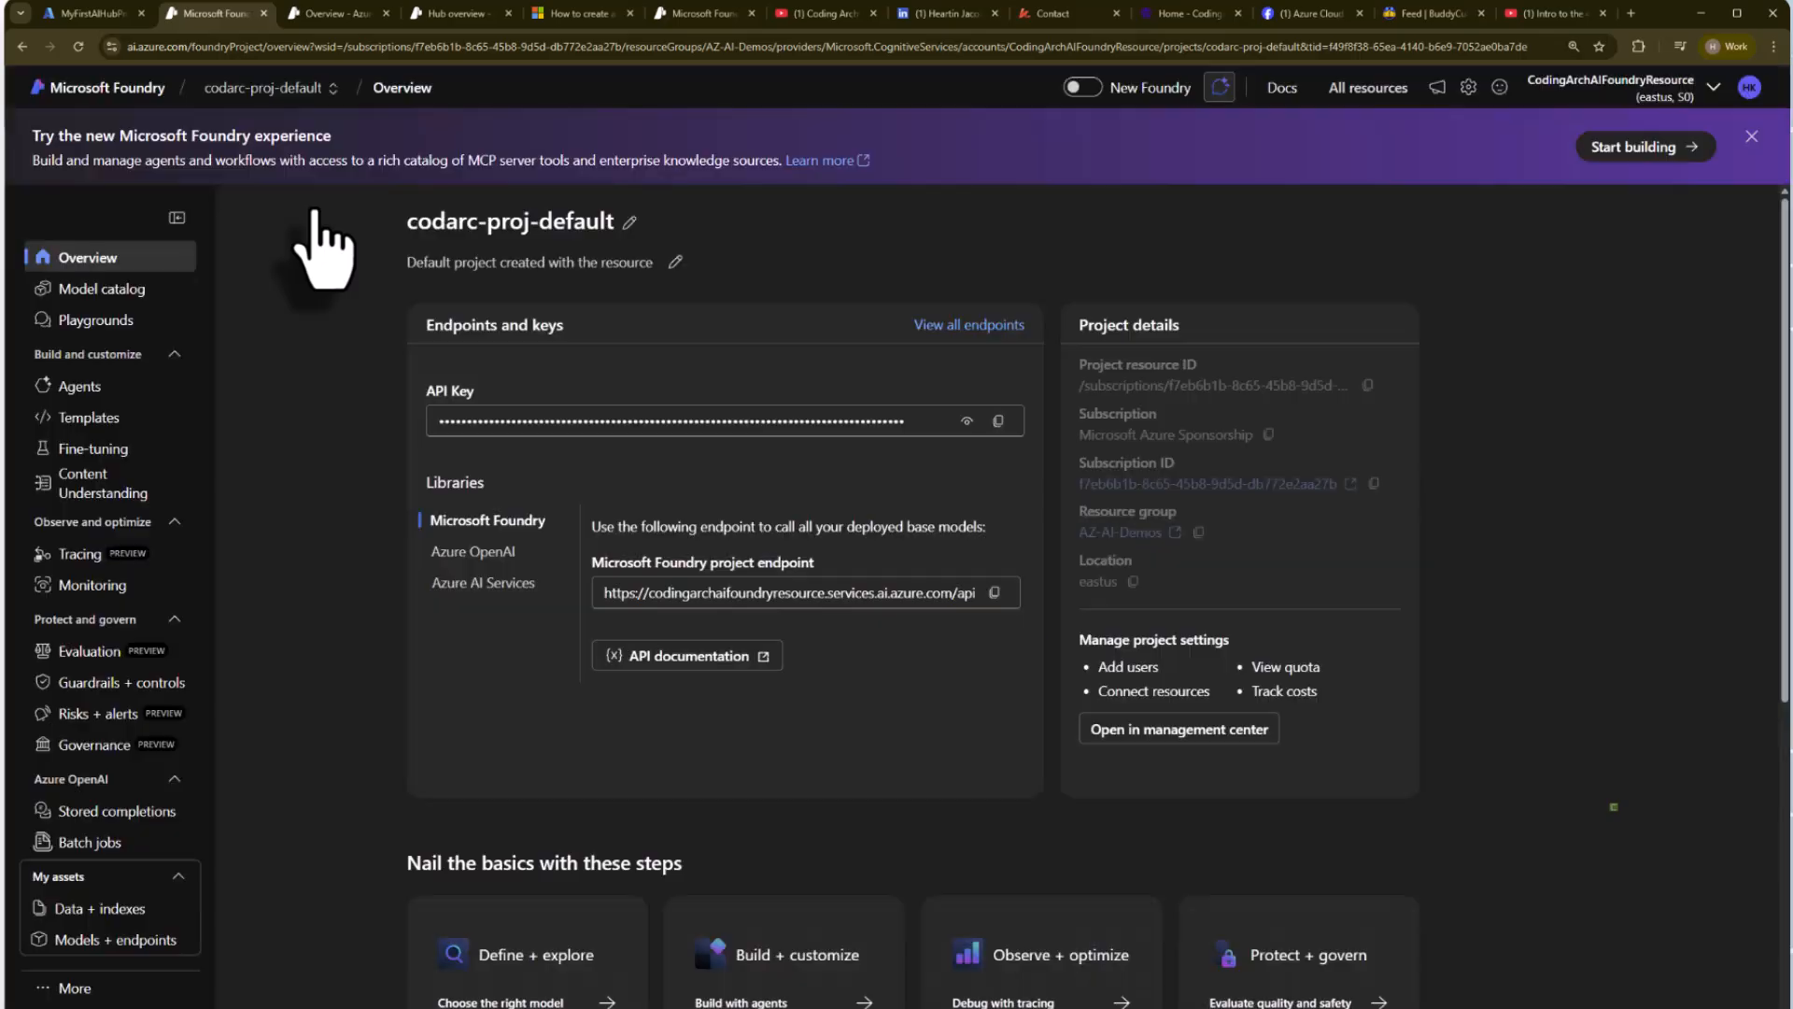
pyautogui.click(280, 87)
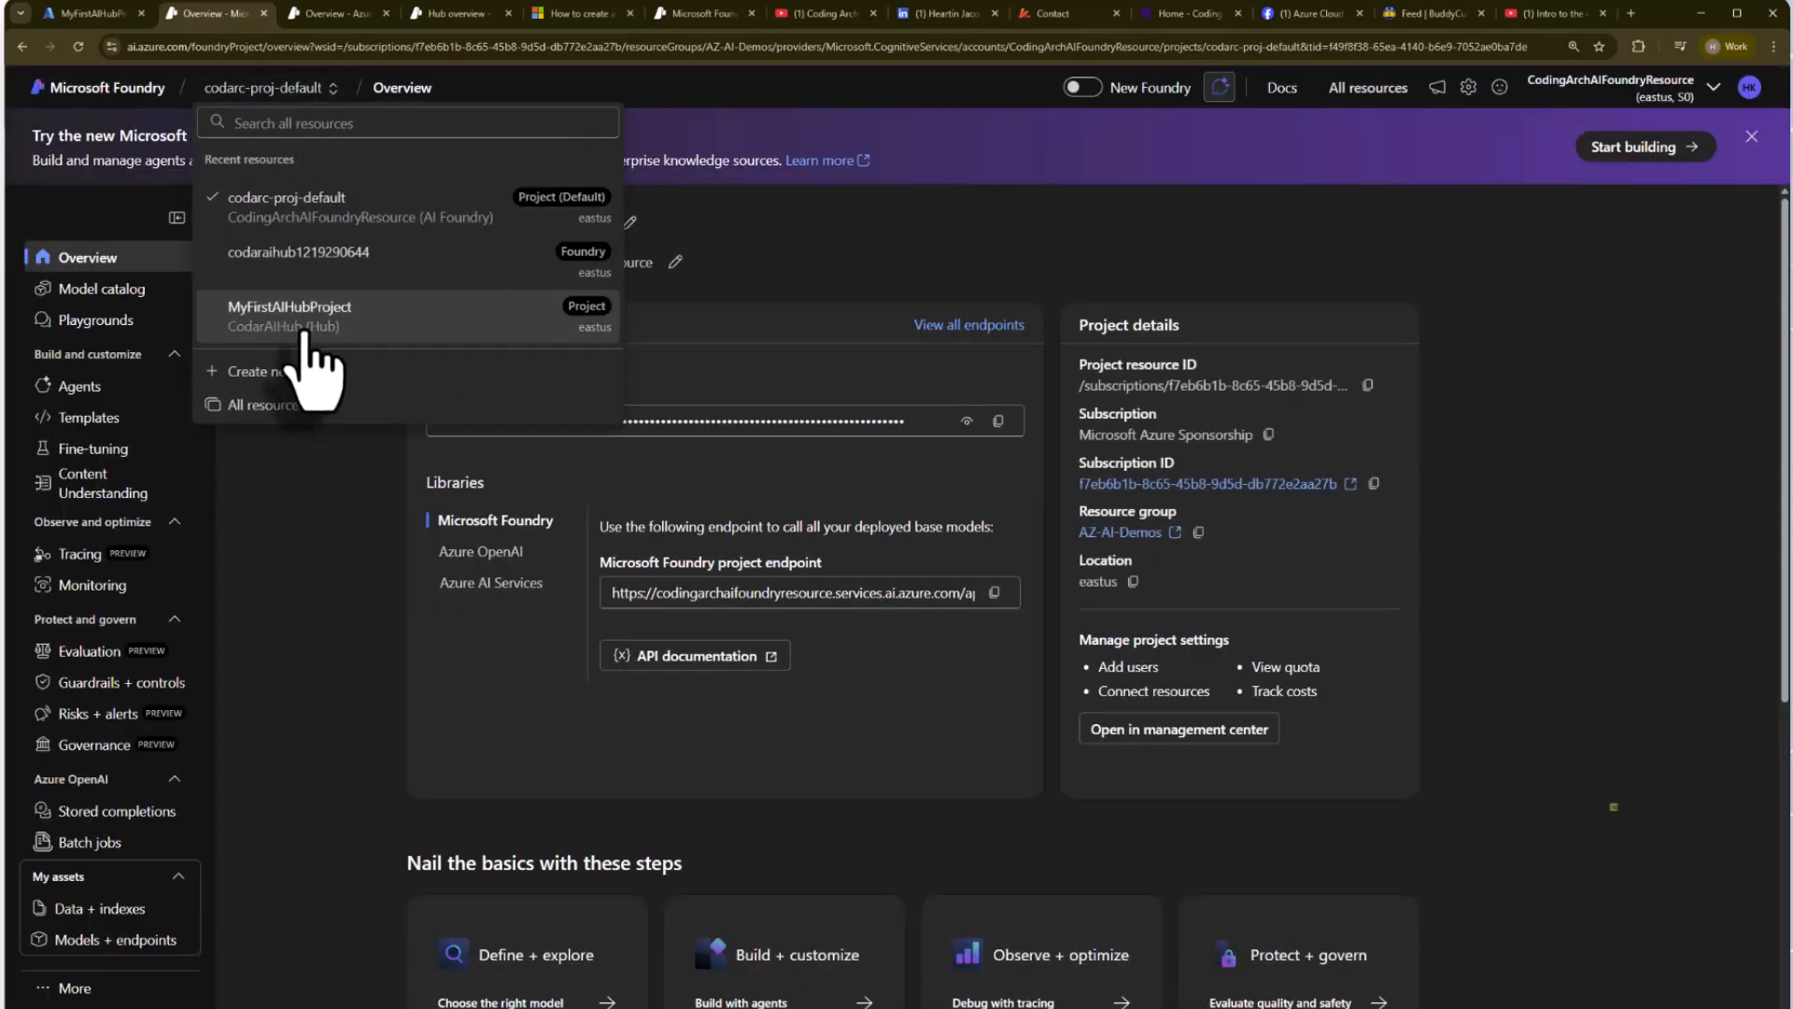
pyautogui.click(304, 323)
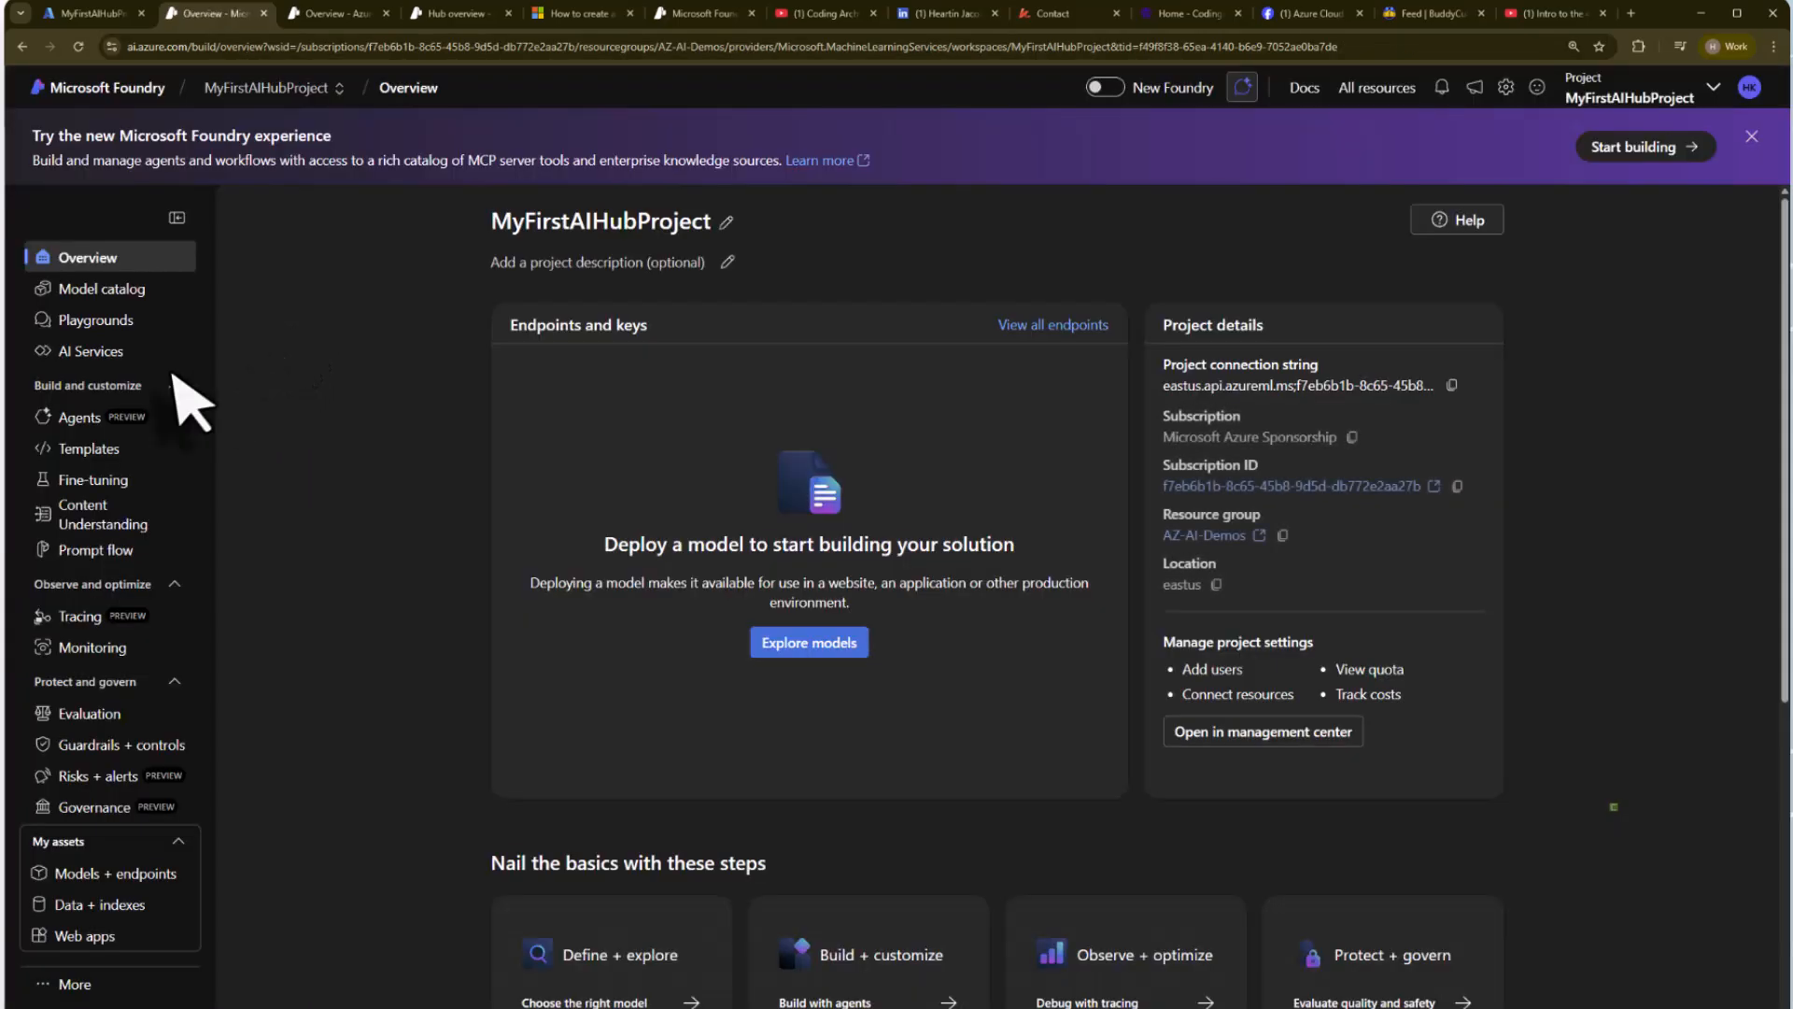
pyautogui.click(93, 353)
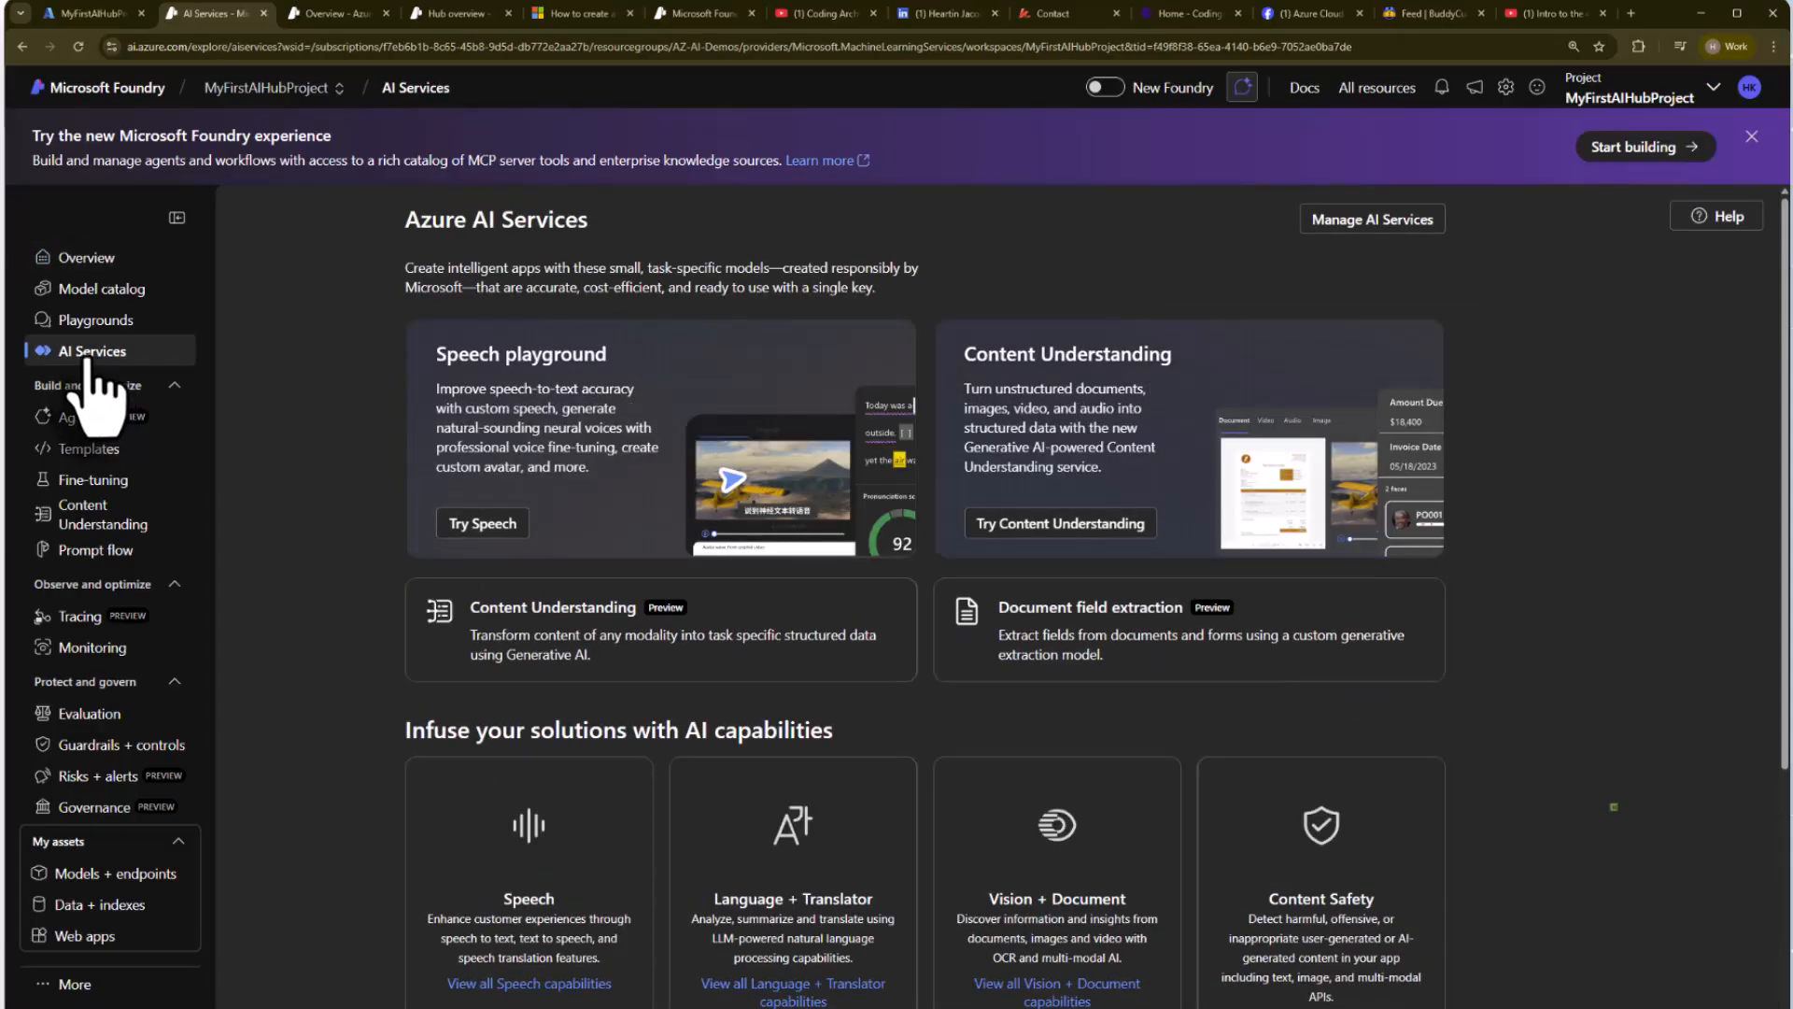
pyautogui.click(82, 259)
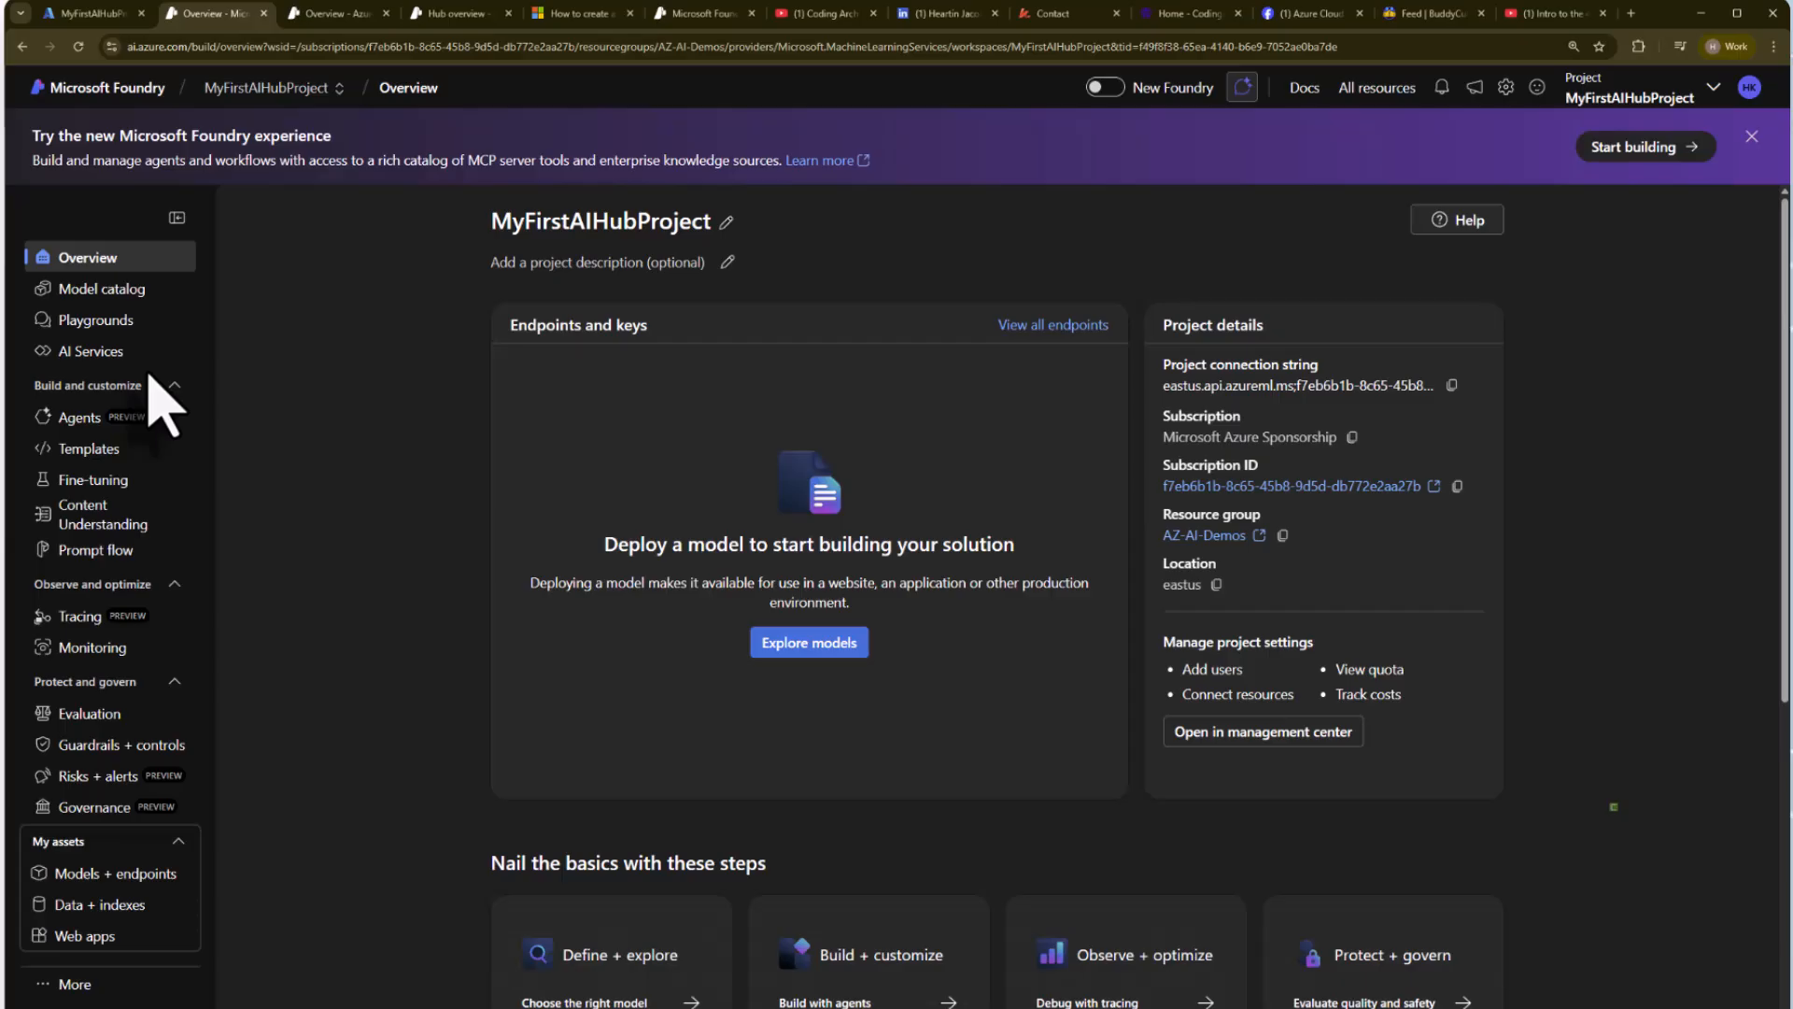
# Switch to the Azure portal and, from its home page, open Microsoft Foundry's list of Foundry resources.
pyautogui.click(86, 13)
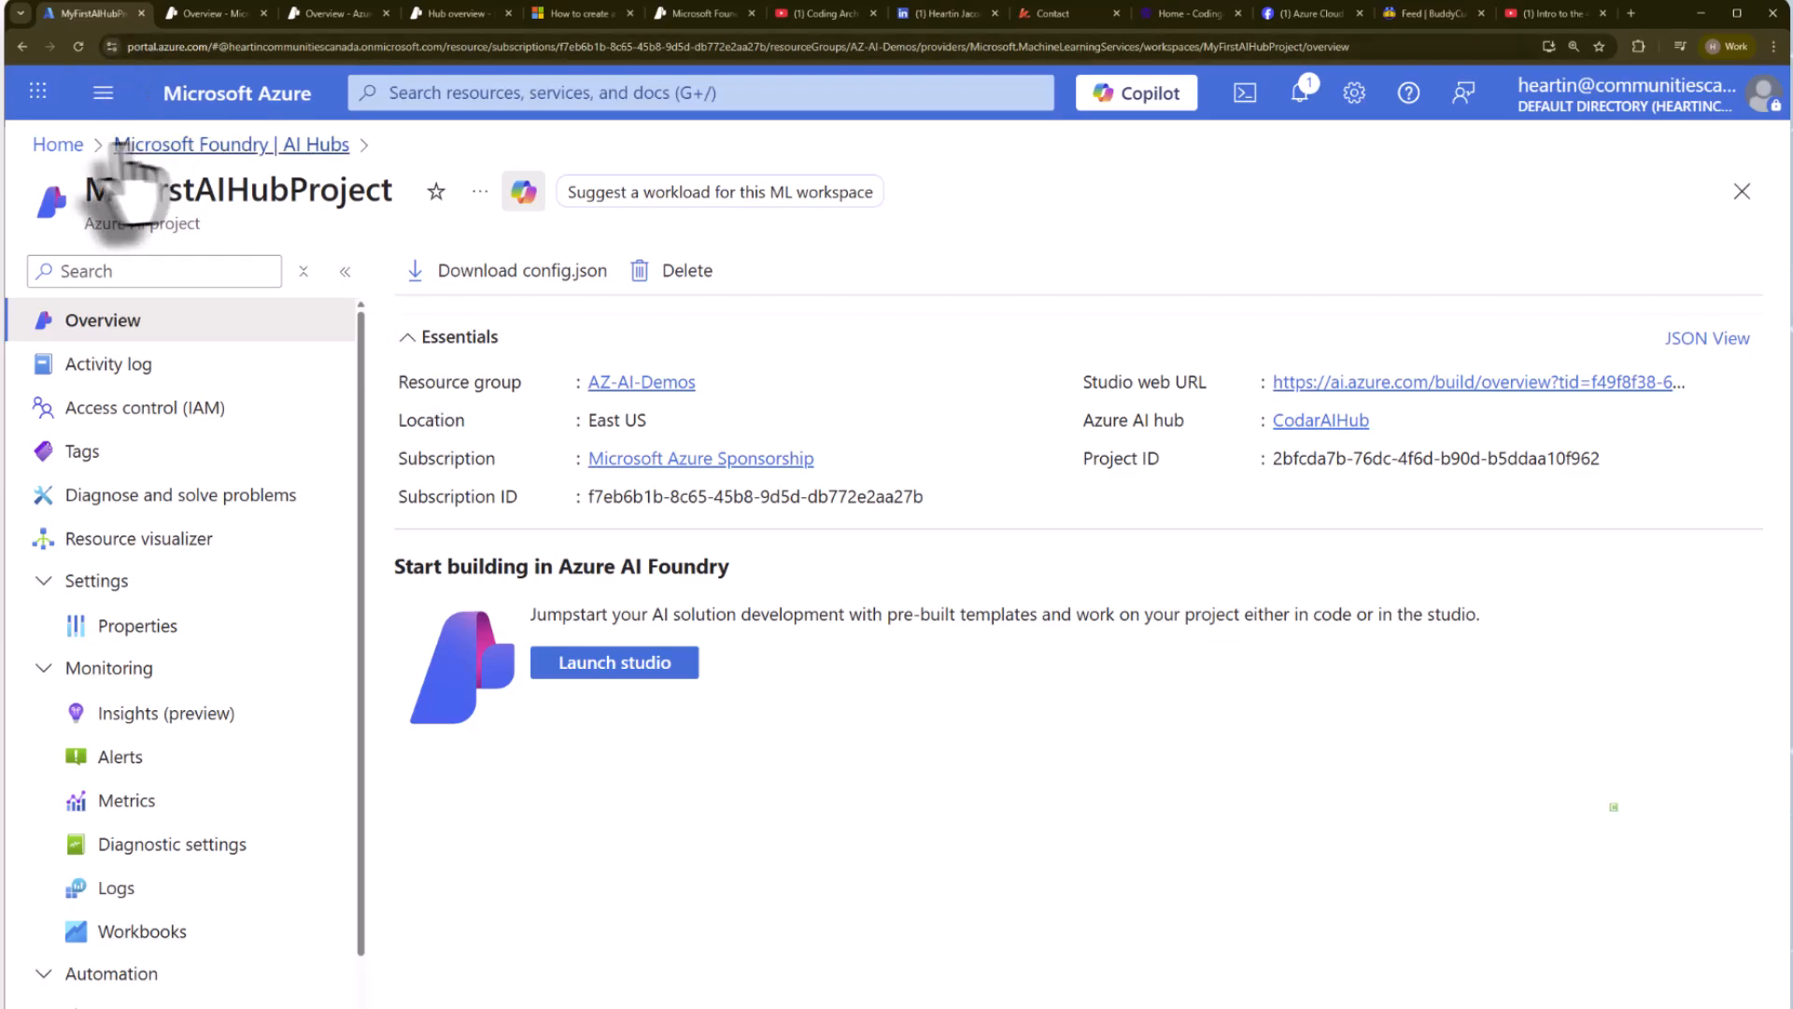
pyautogui.click(58, 145)
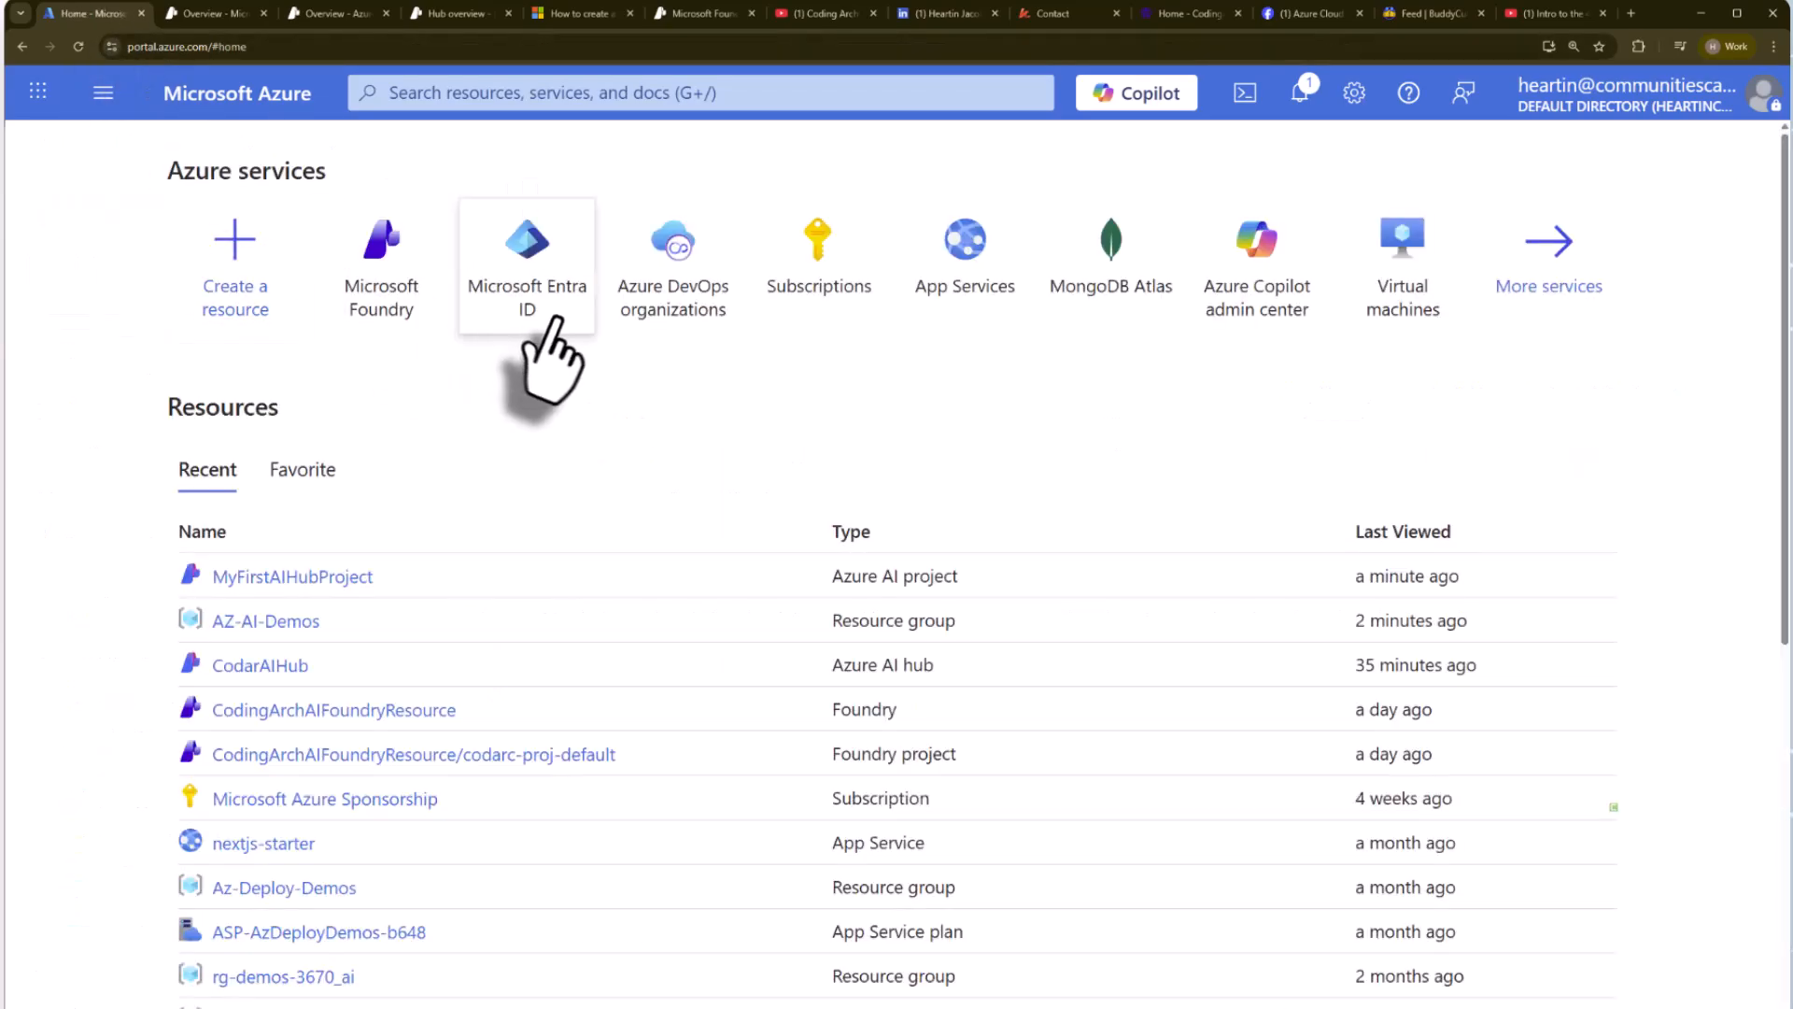
pyautogui.click(399, 316)
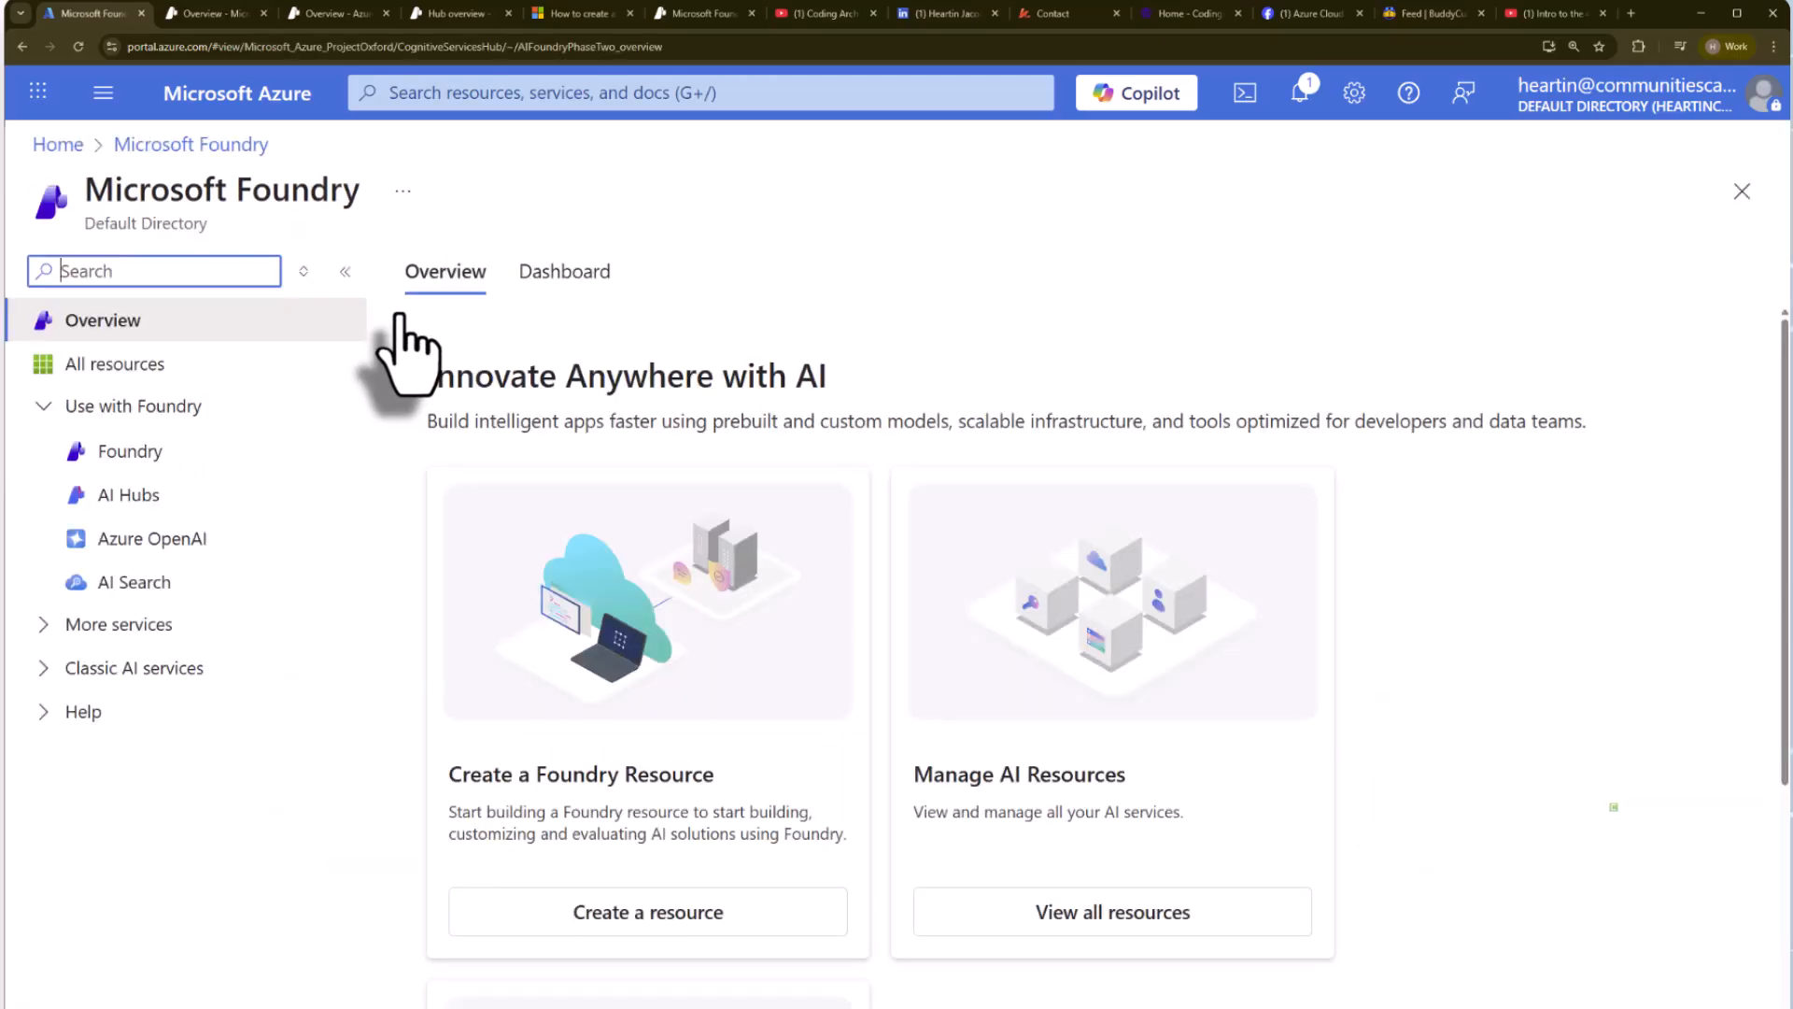
pyautogui.click(144, 460)
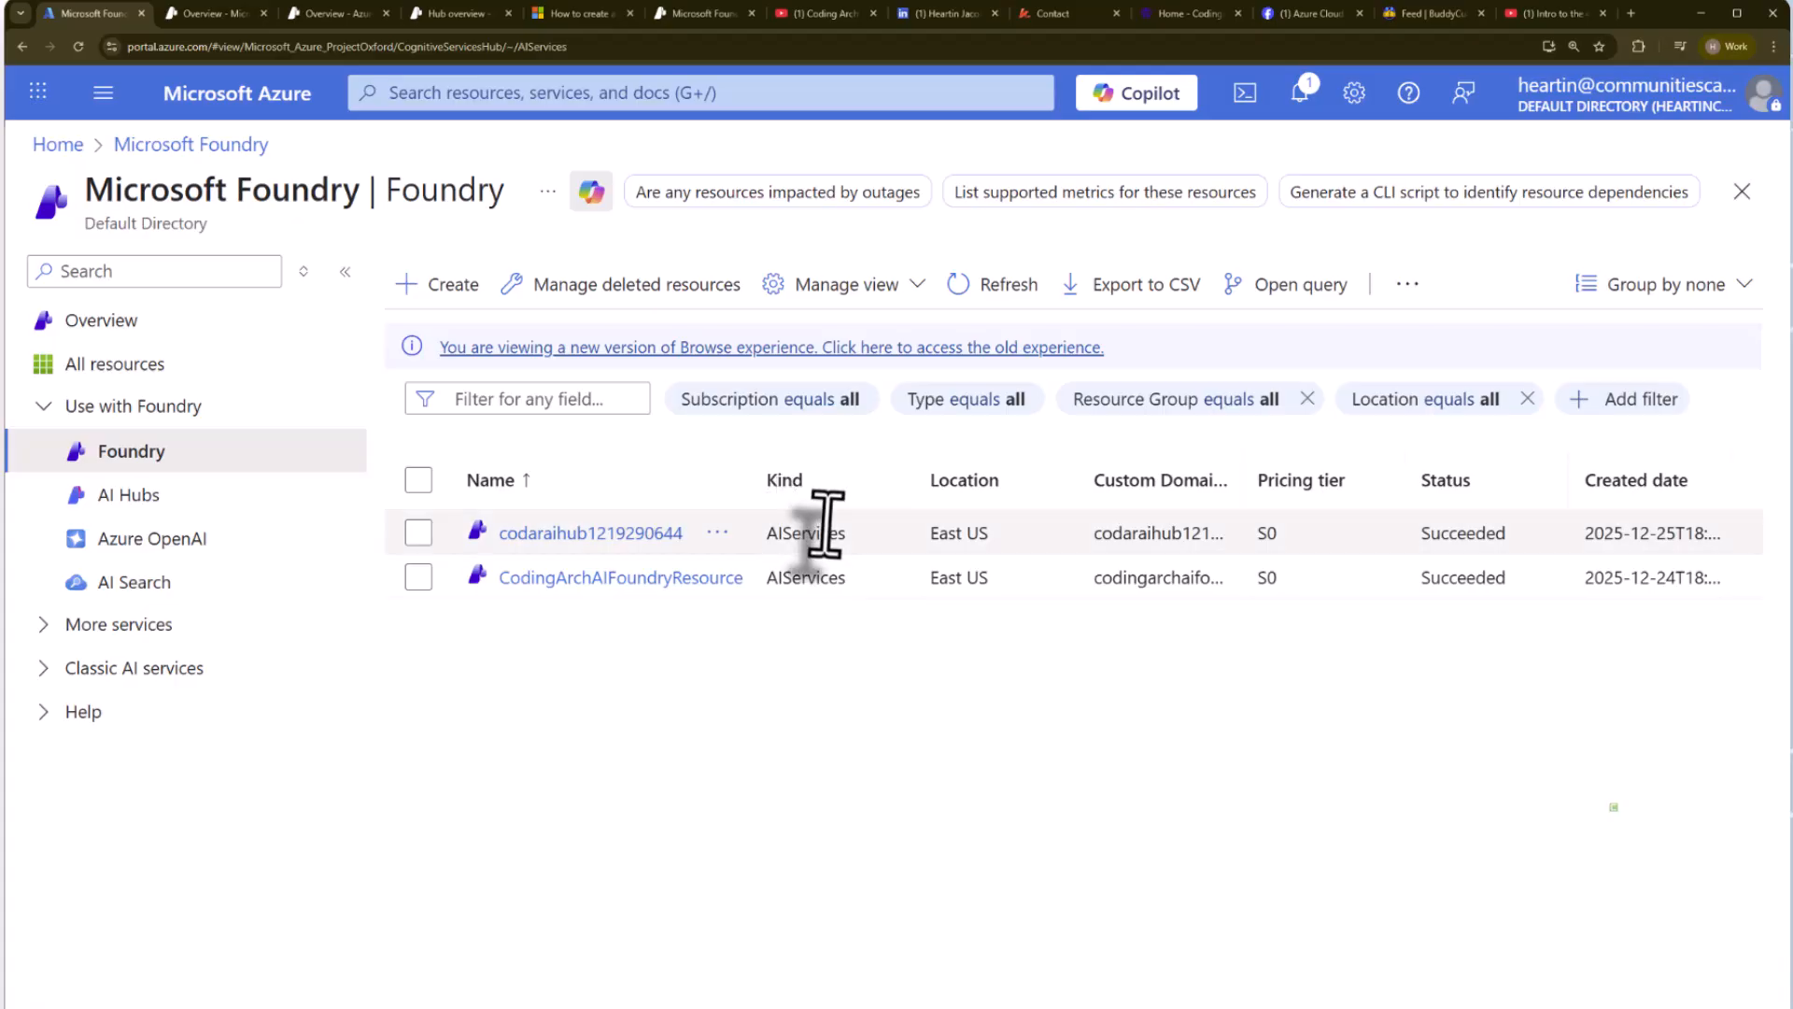
pyautogui.moveTo(753, 481); pyautogui.dragTo(845, 481)
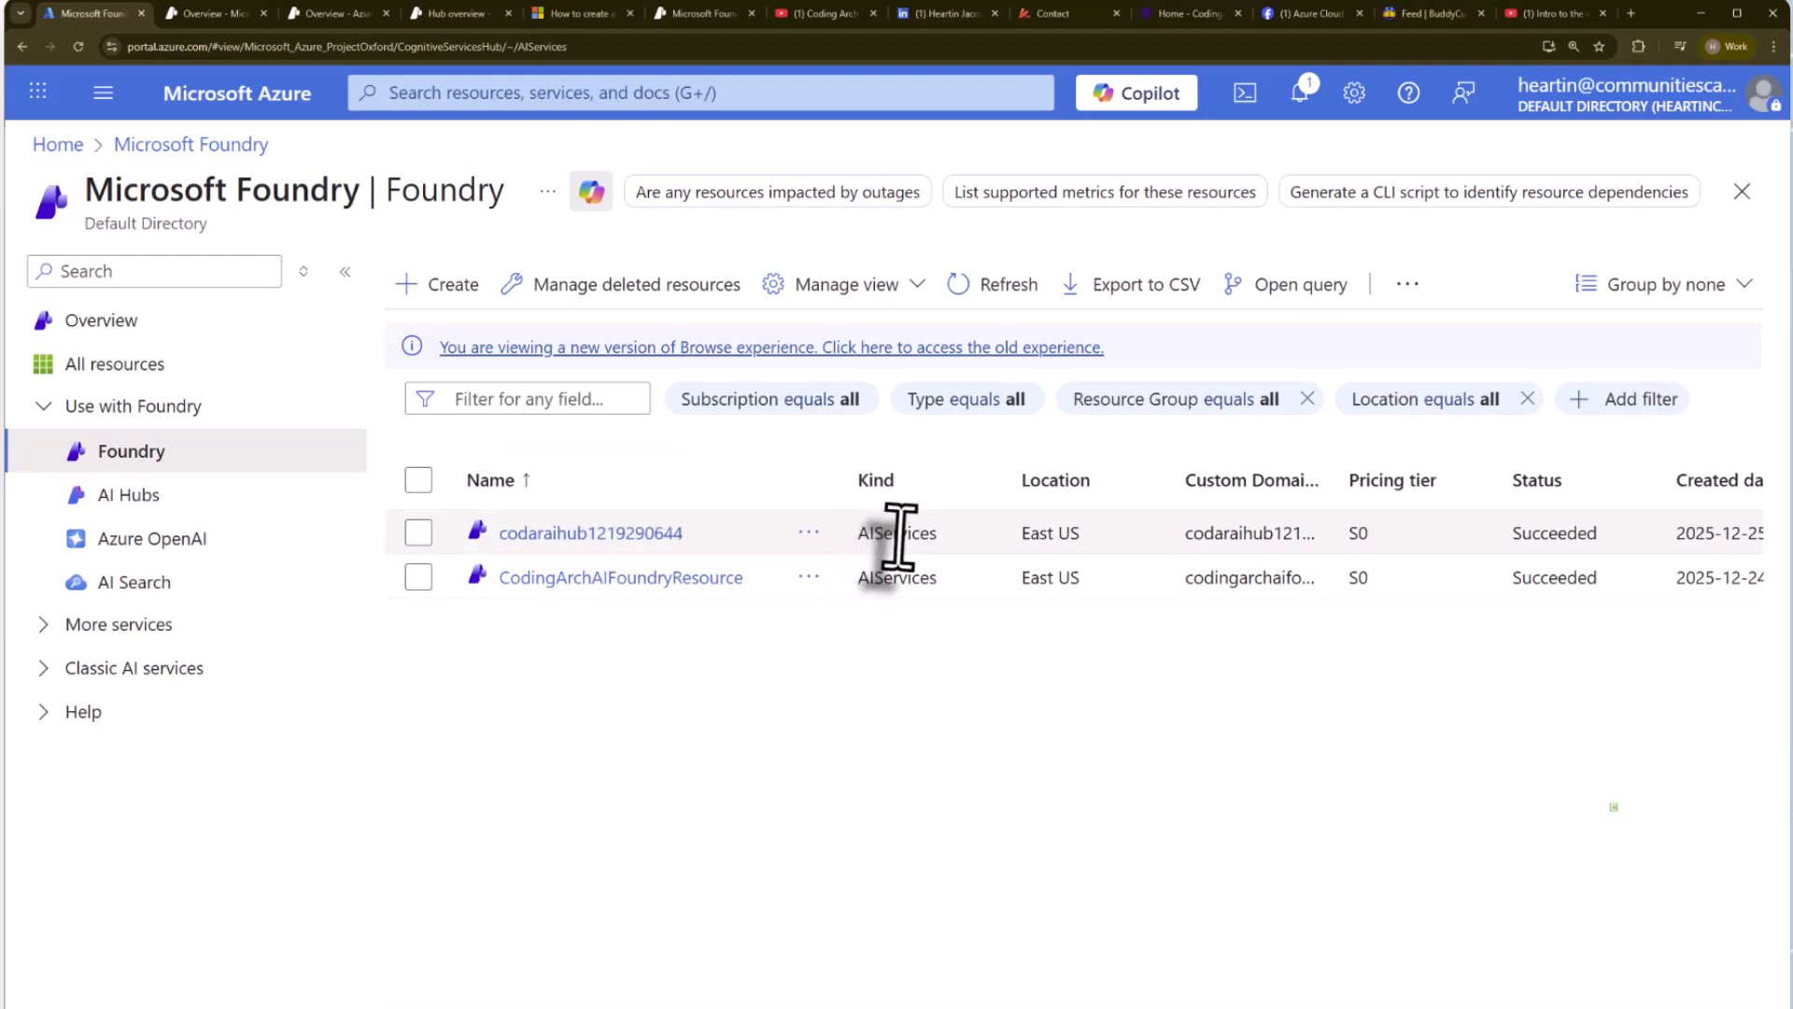
pyautogui.click(876, 580)
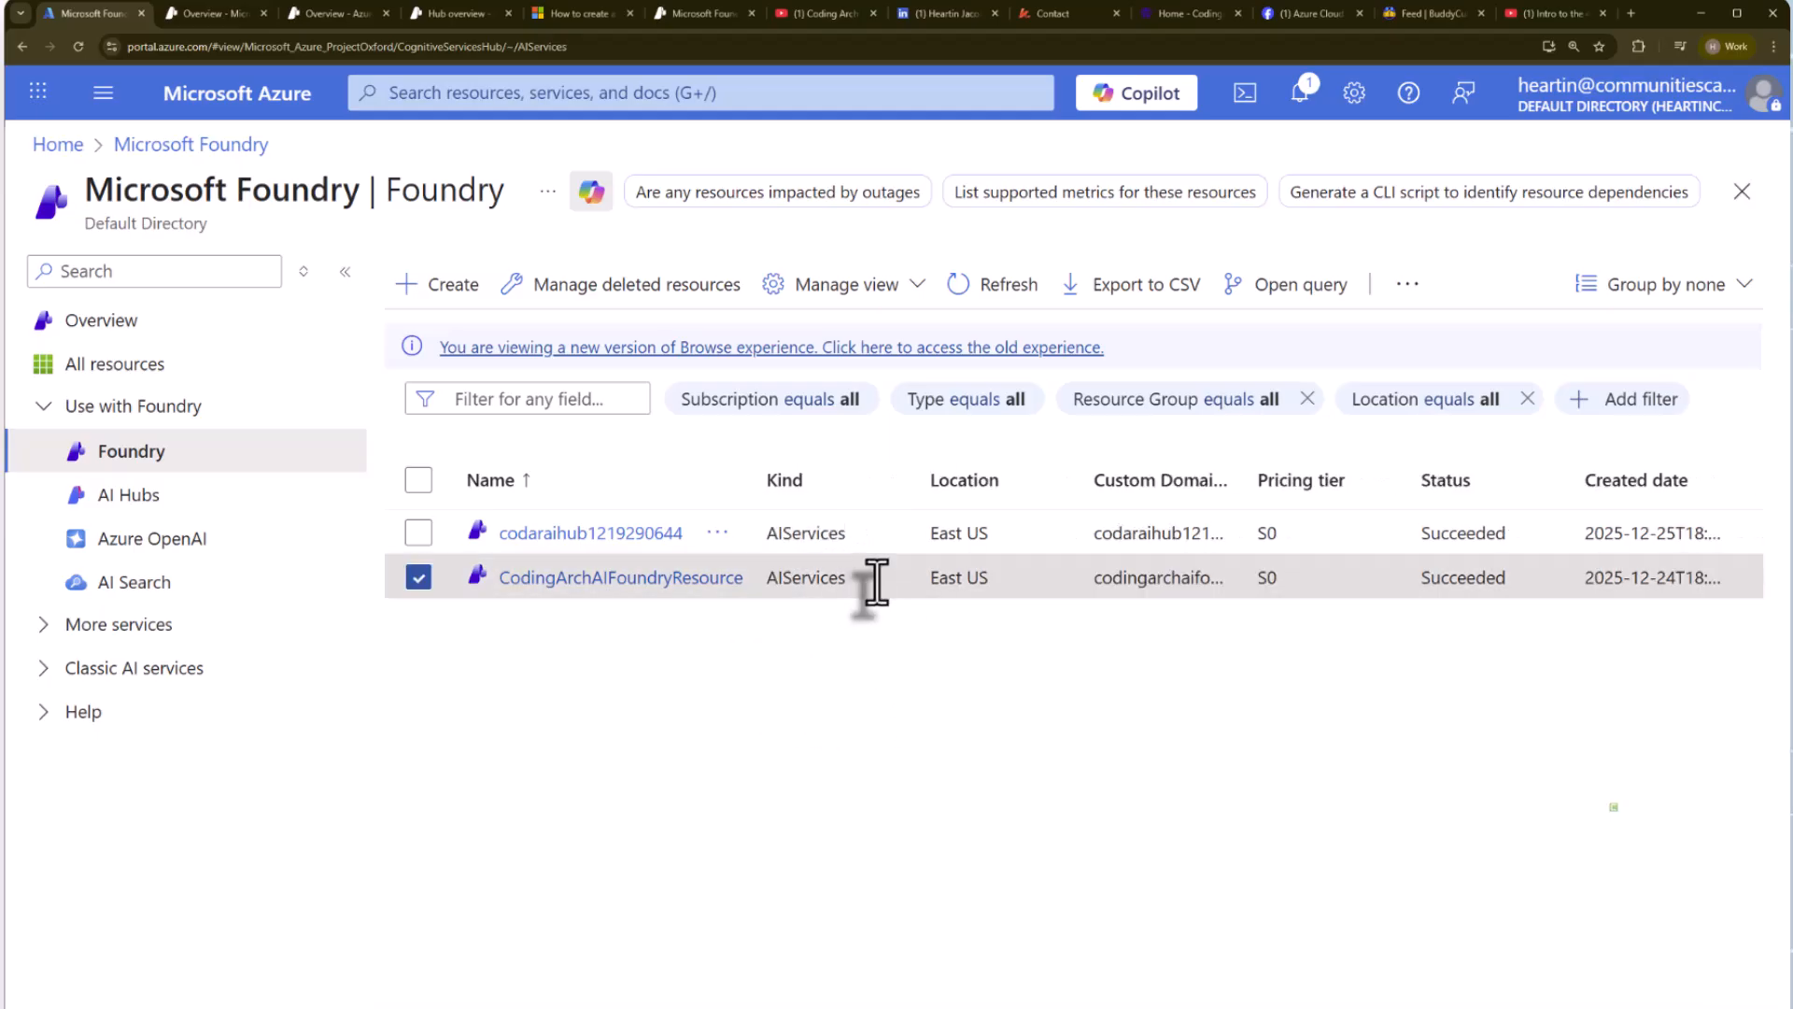
pyautogui.doubleClick(781, 579)
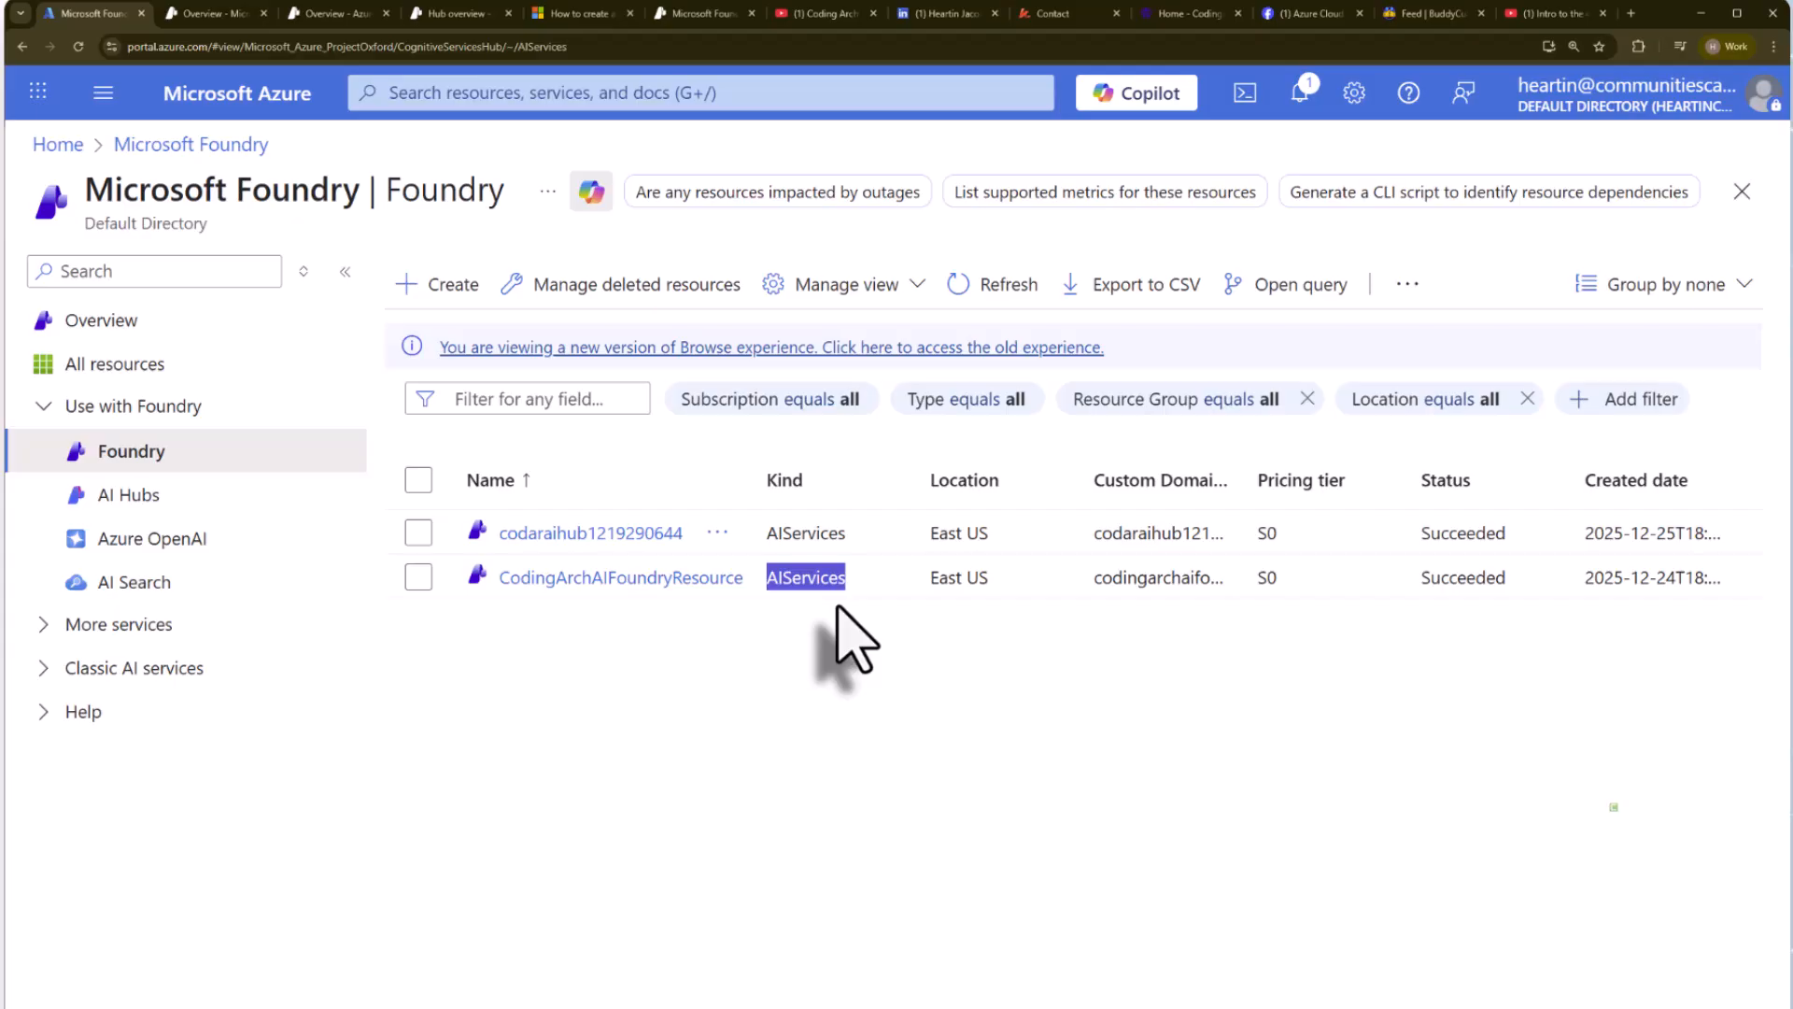
pyautogui.click(804, 620)
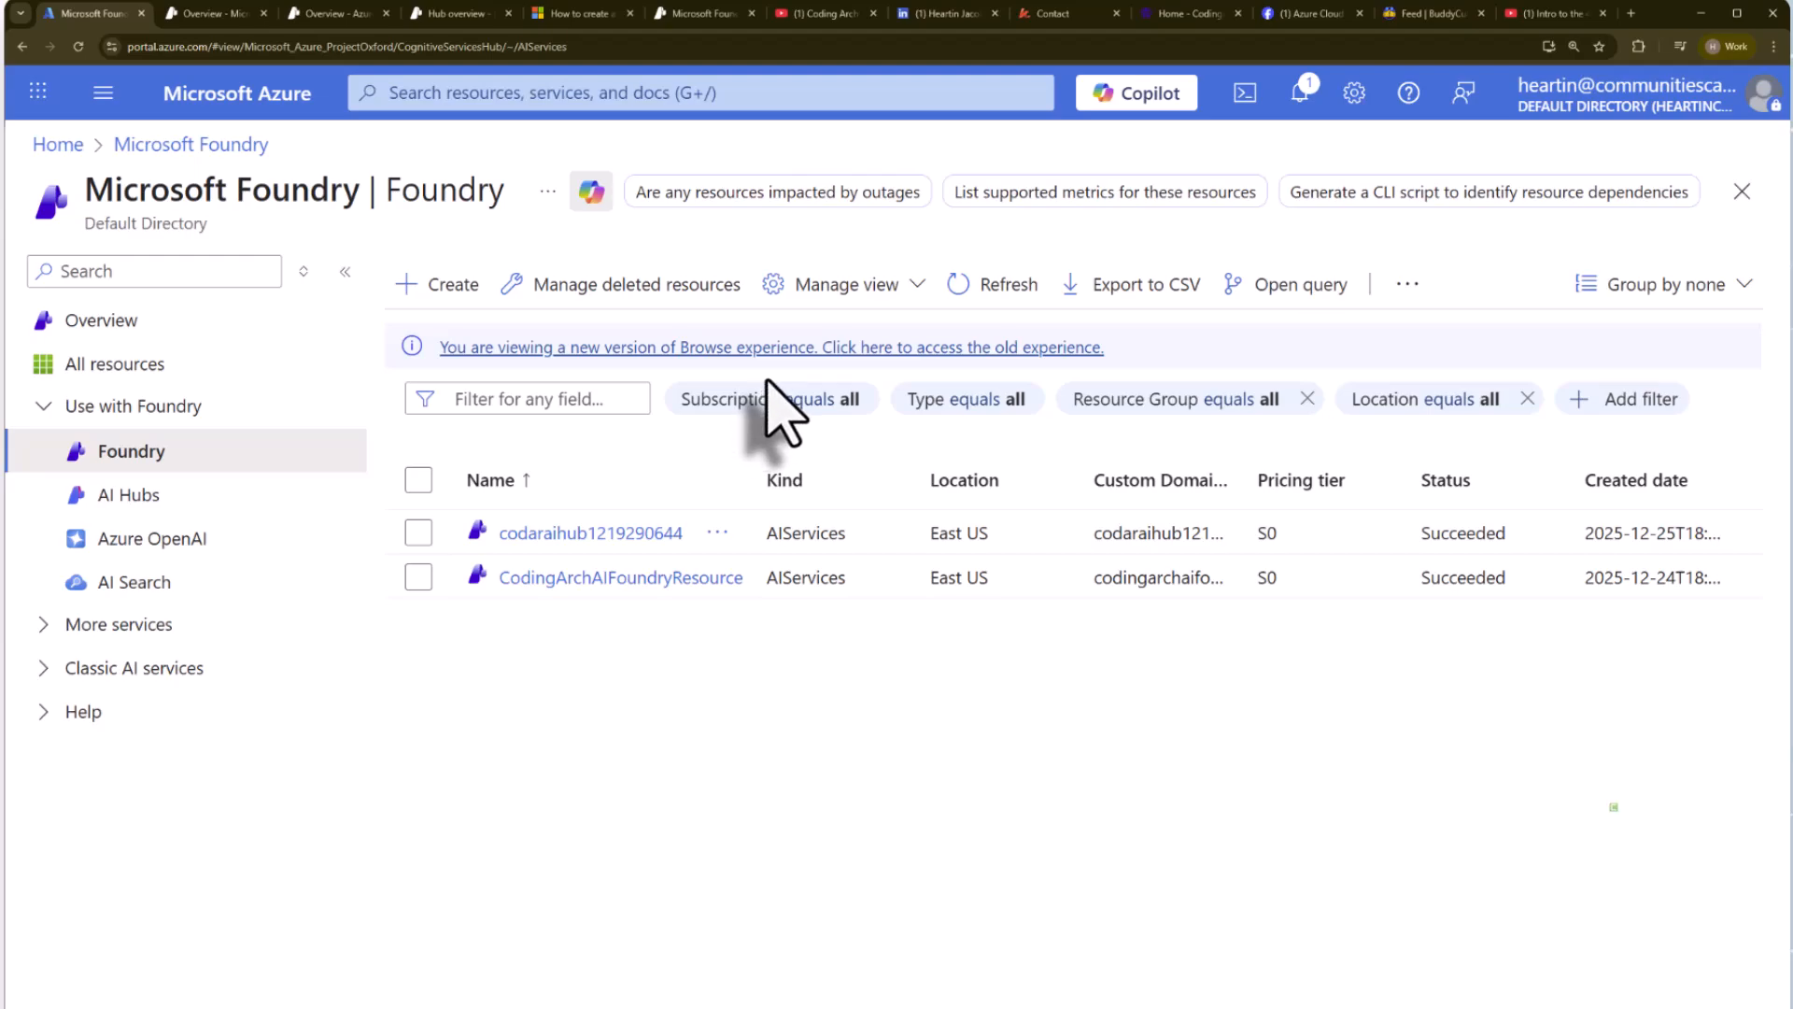
# View the Azure Cloud group on Facebook and browse the Buddy Cult community's discussion, event, chat and library spaces and additional links.
pyautogui.click(1303, 14)
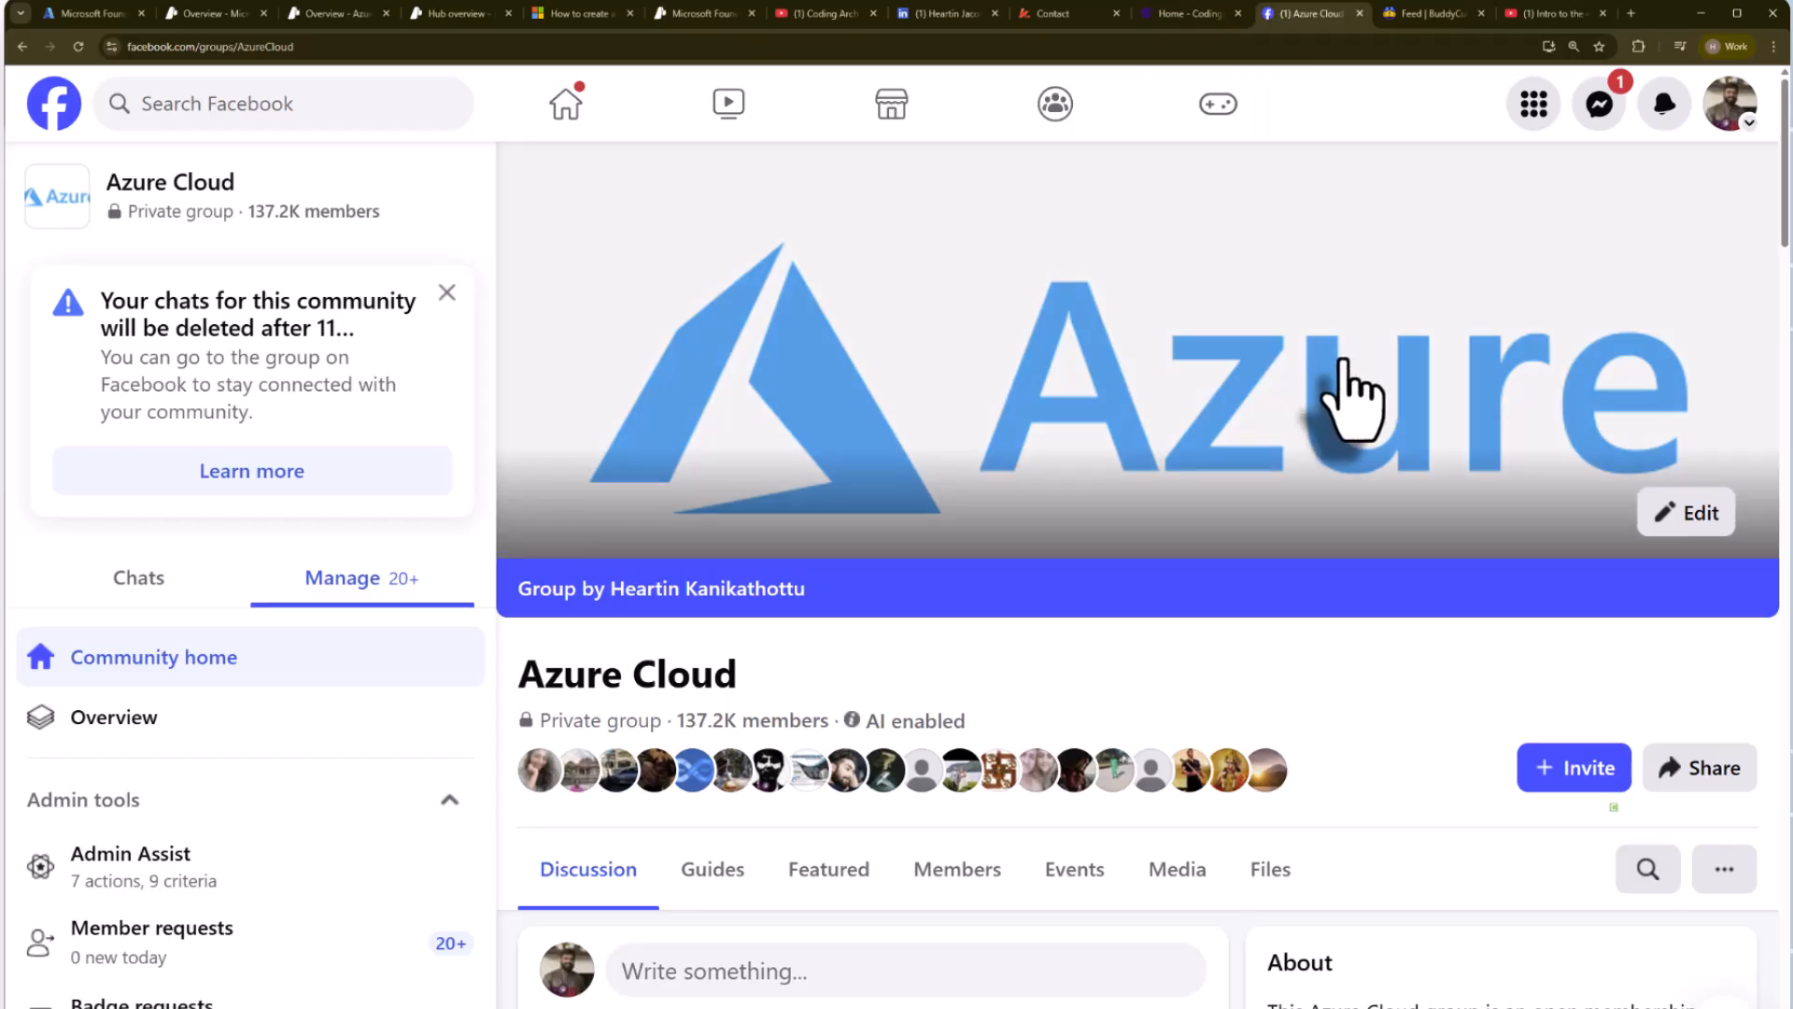
pyautogui.click(1433, 13)
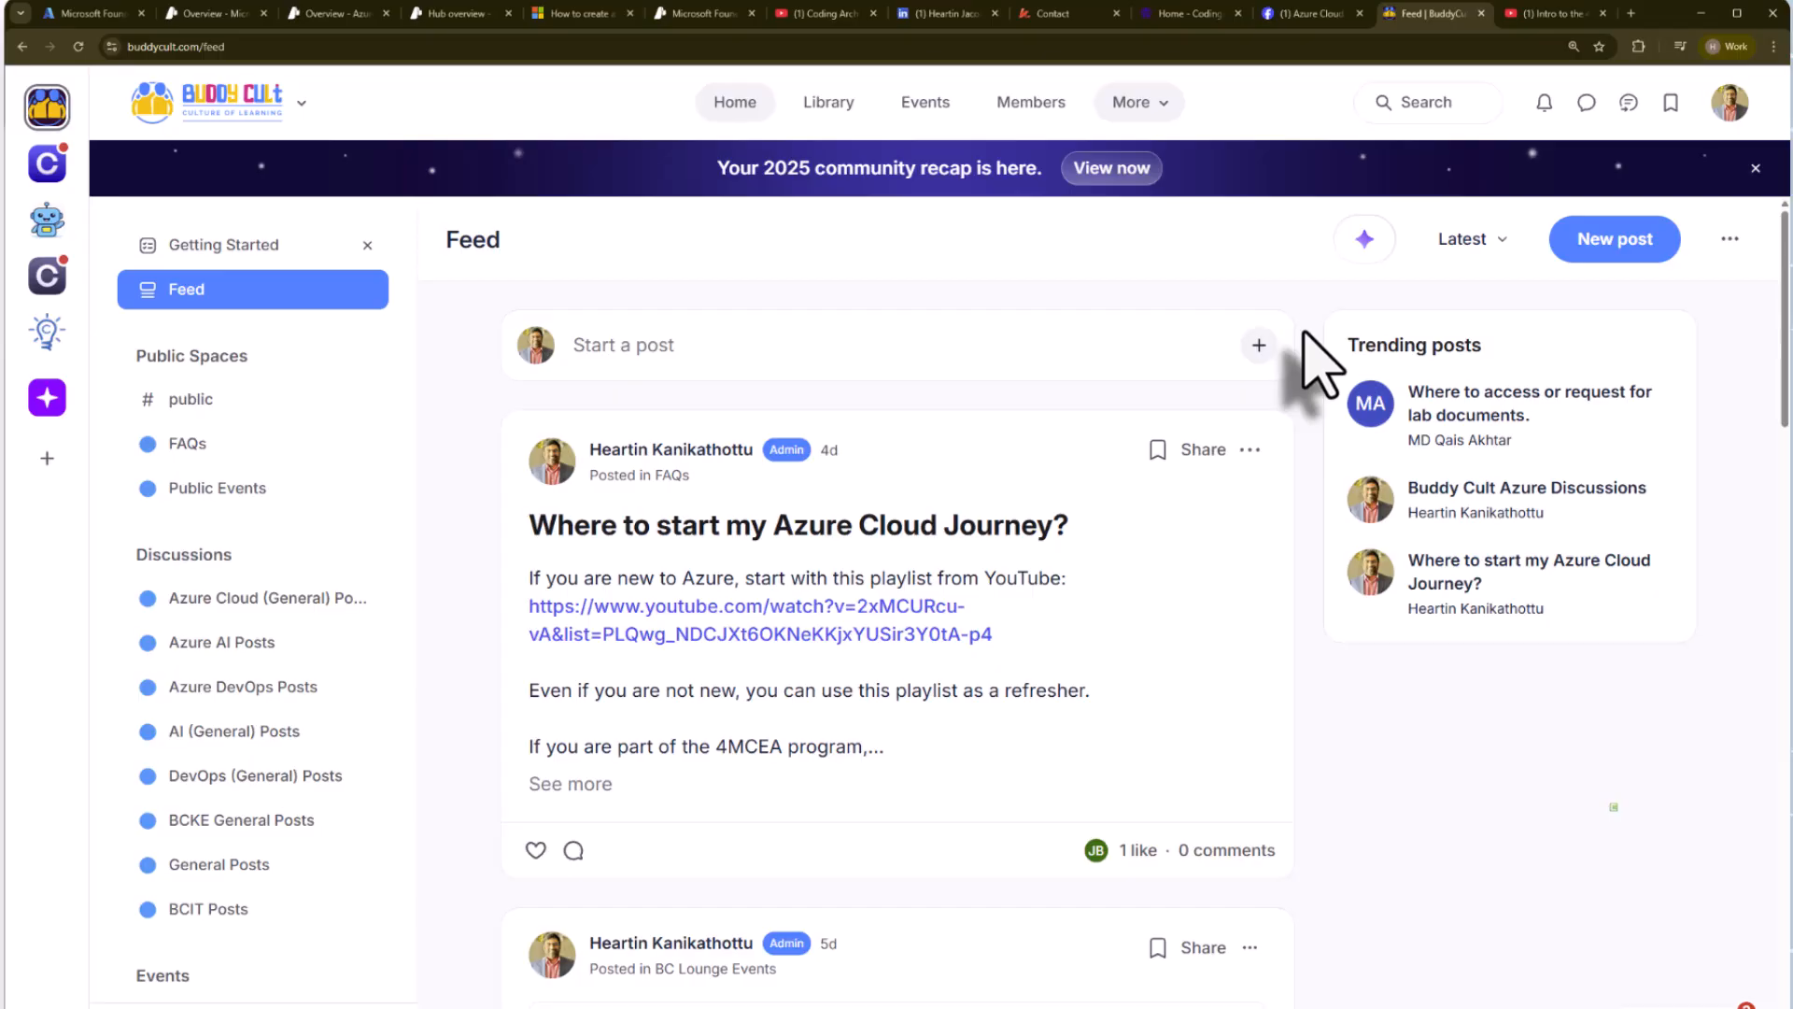
pyautogui.scroll(-3, 322, 761)
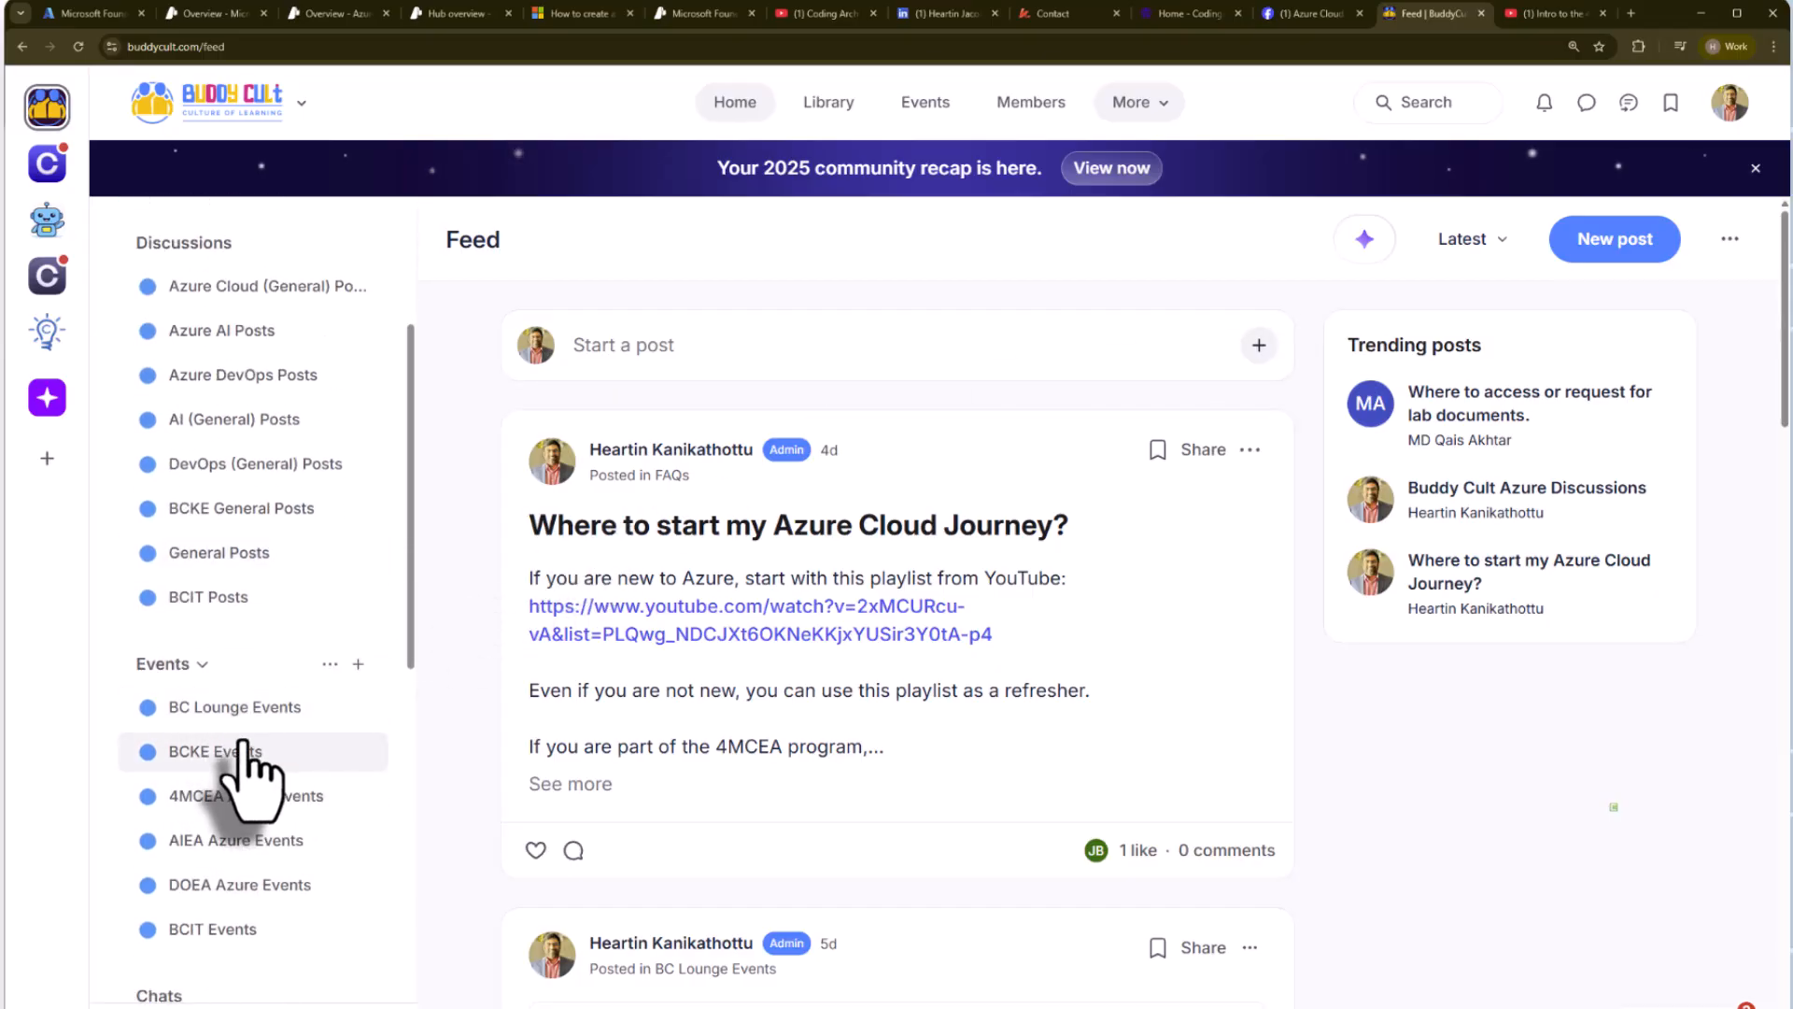
pyautogui.scroll(-2, 247, 764)
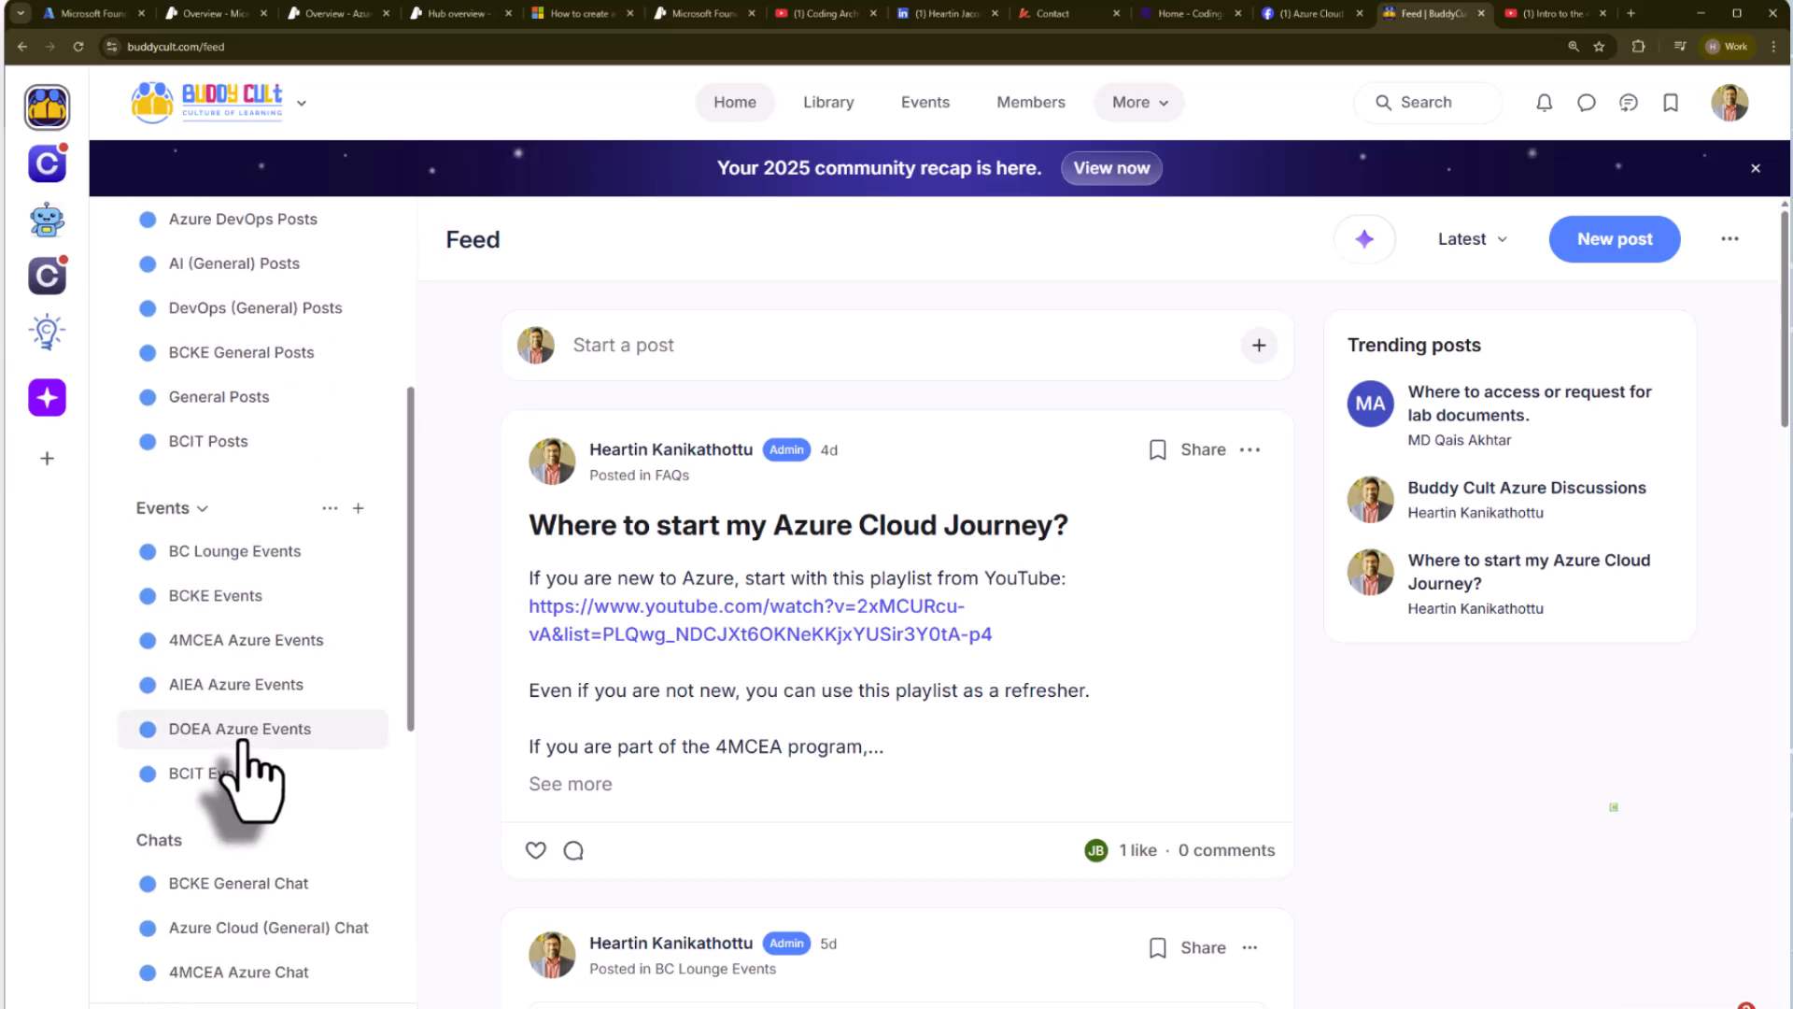
pyautogui.scroll(-3, 241, 743)
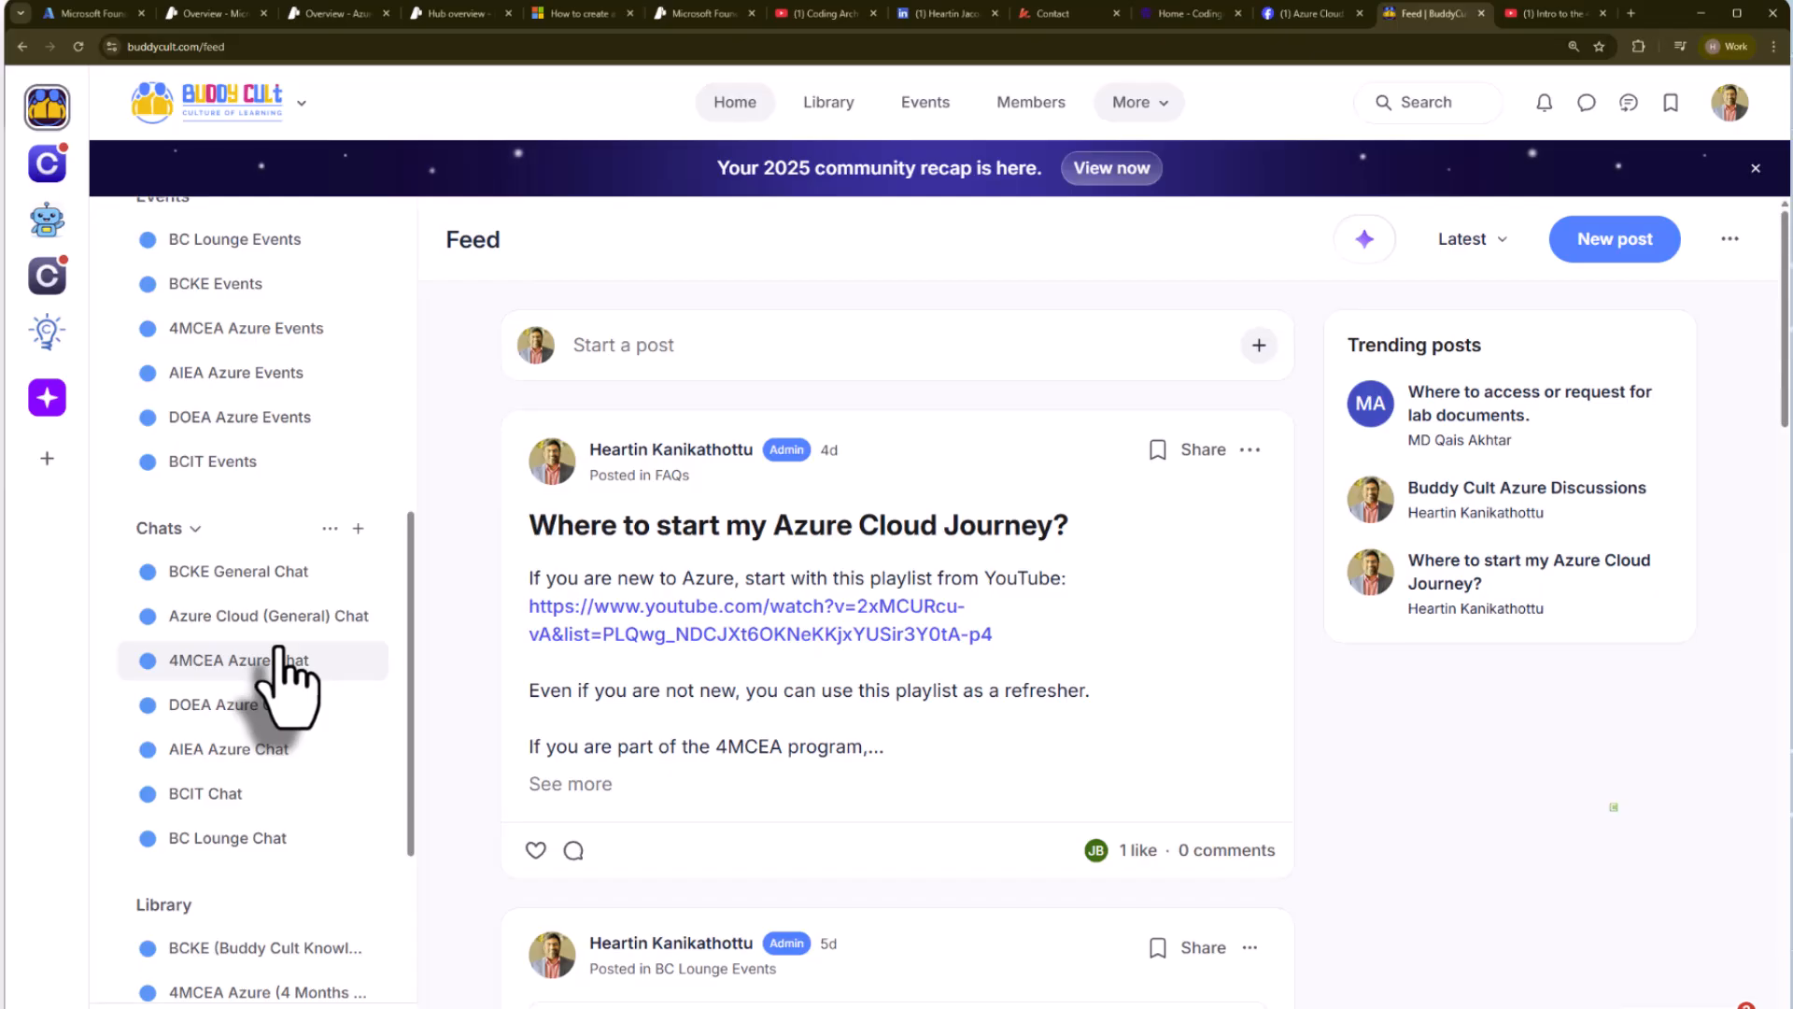
pyautogui.scroll(-4, 277, 654)
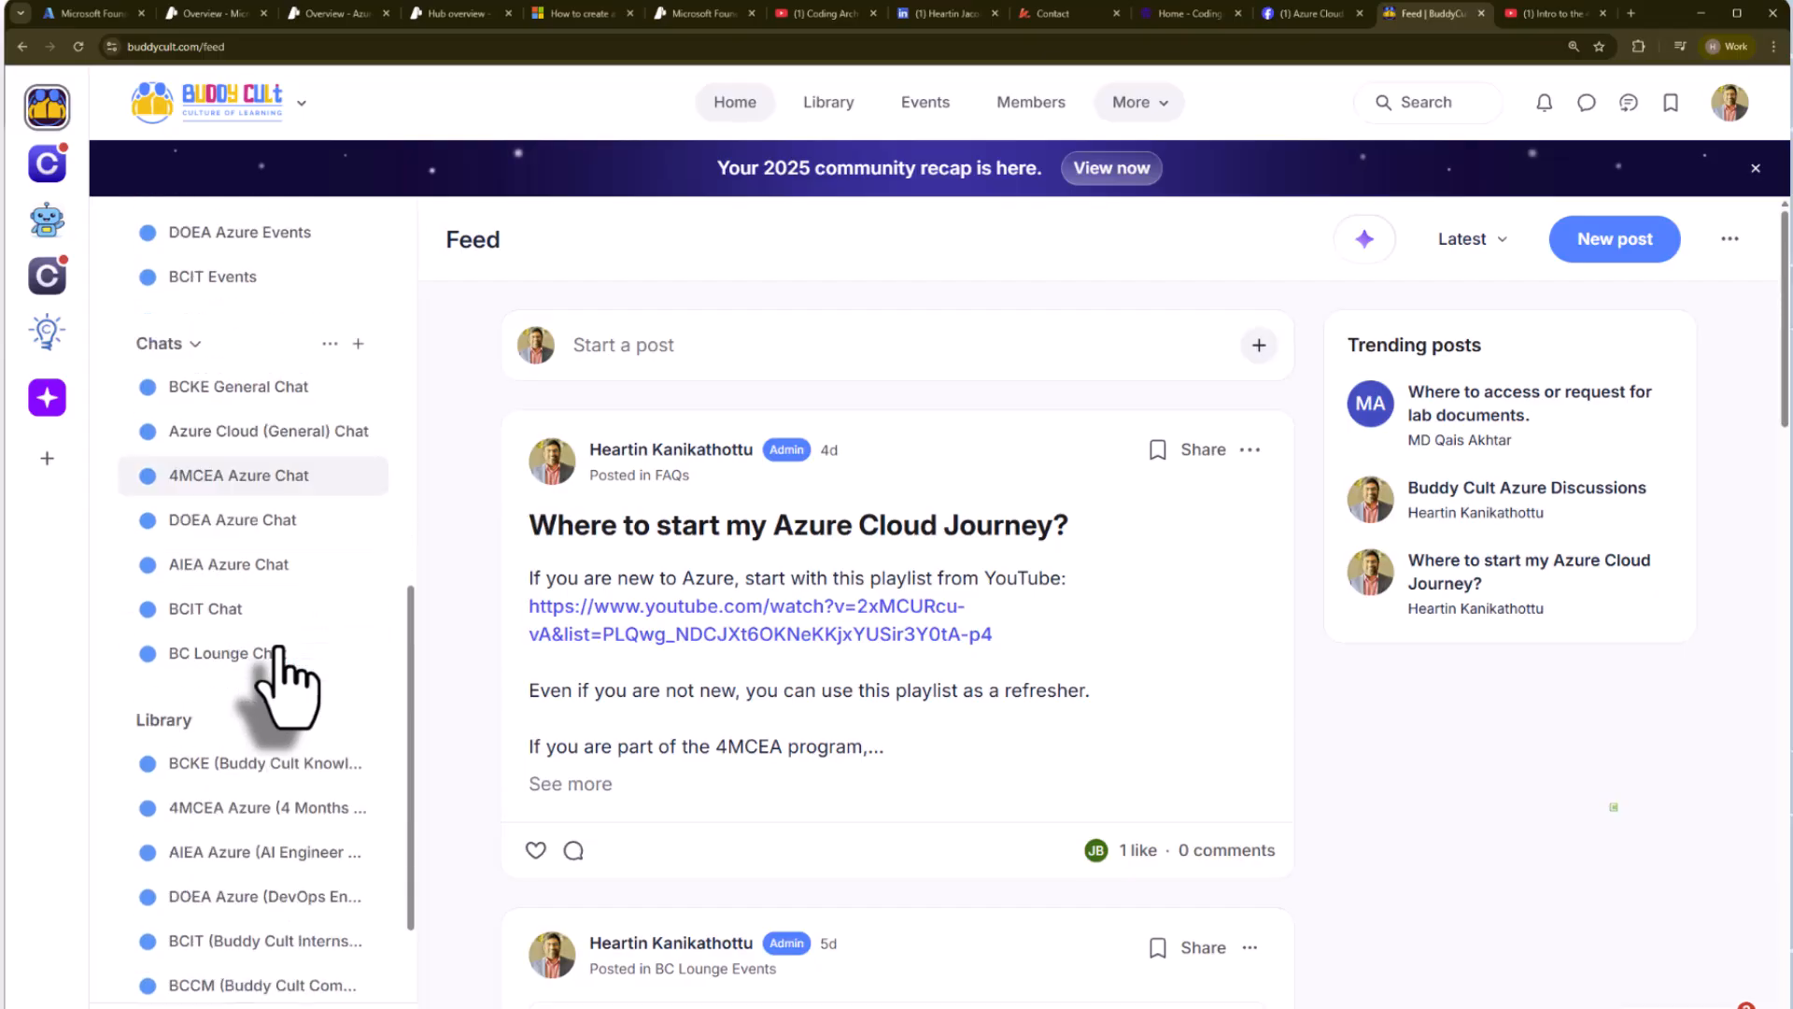
pyautogui.scroll(12, 234, 788)
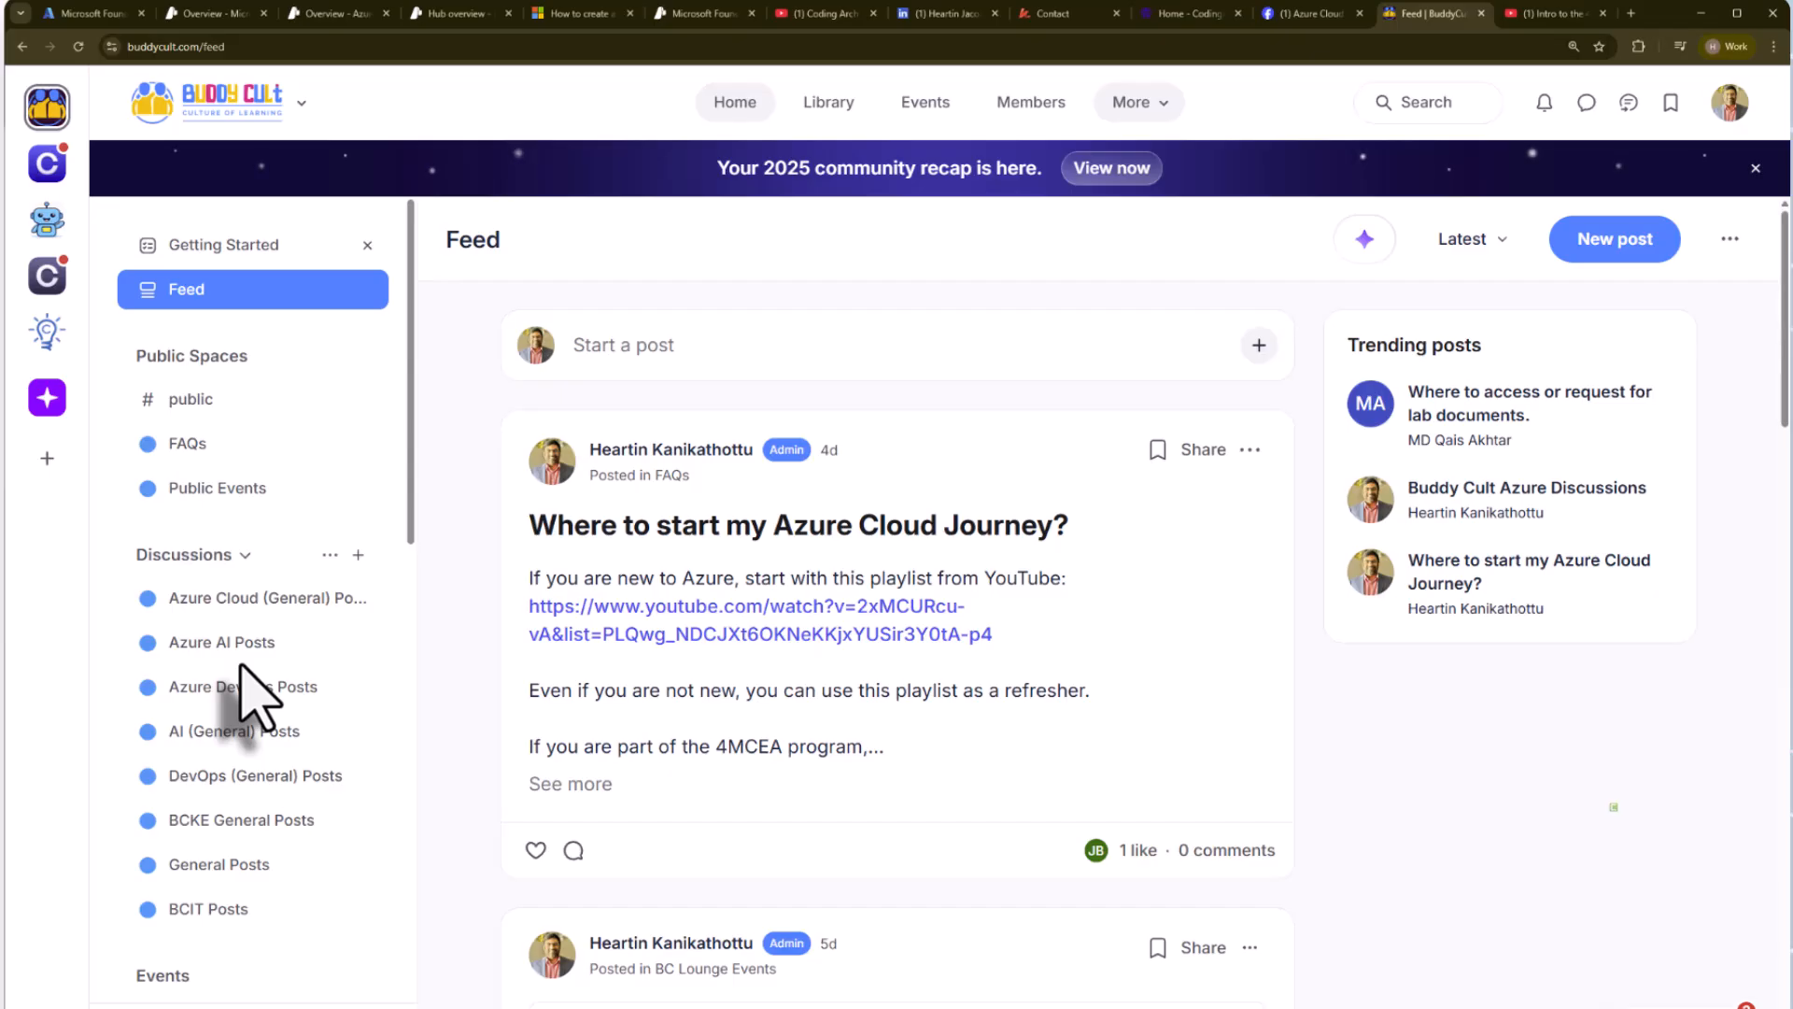
pyautogui.click(1158, 111)
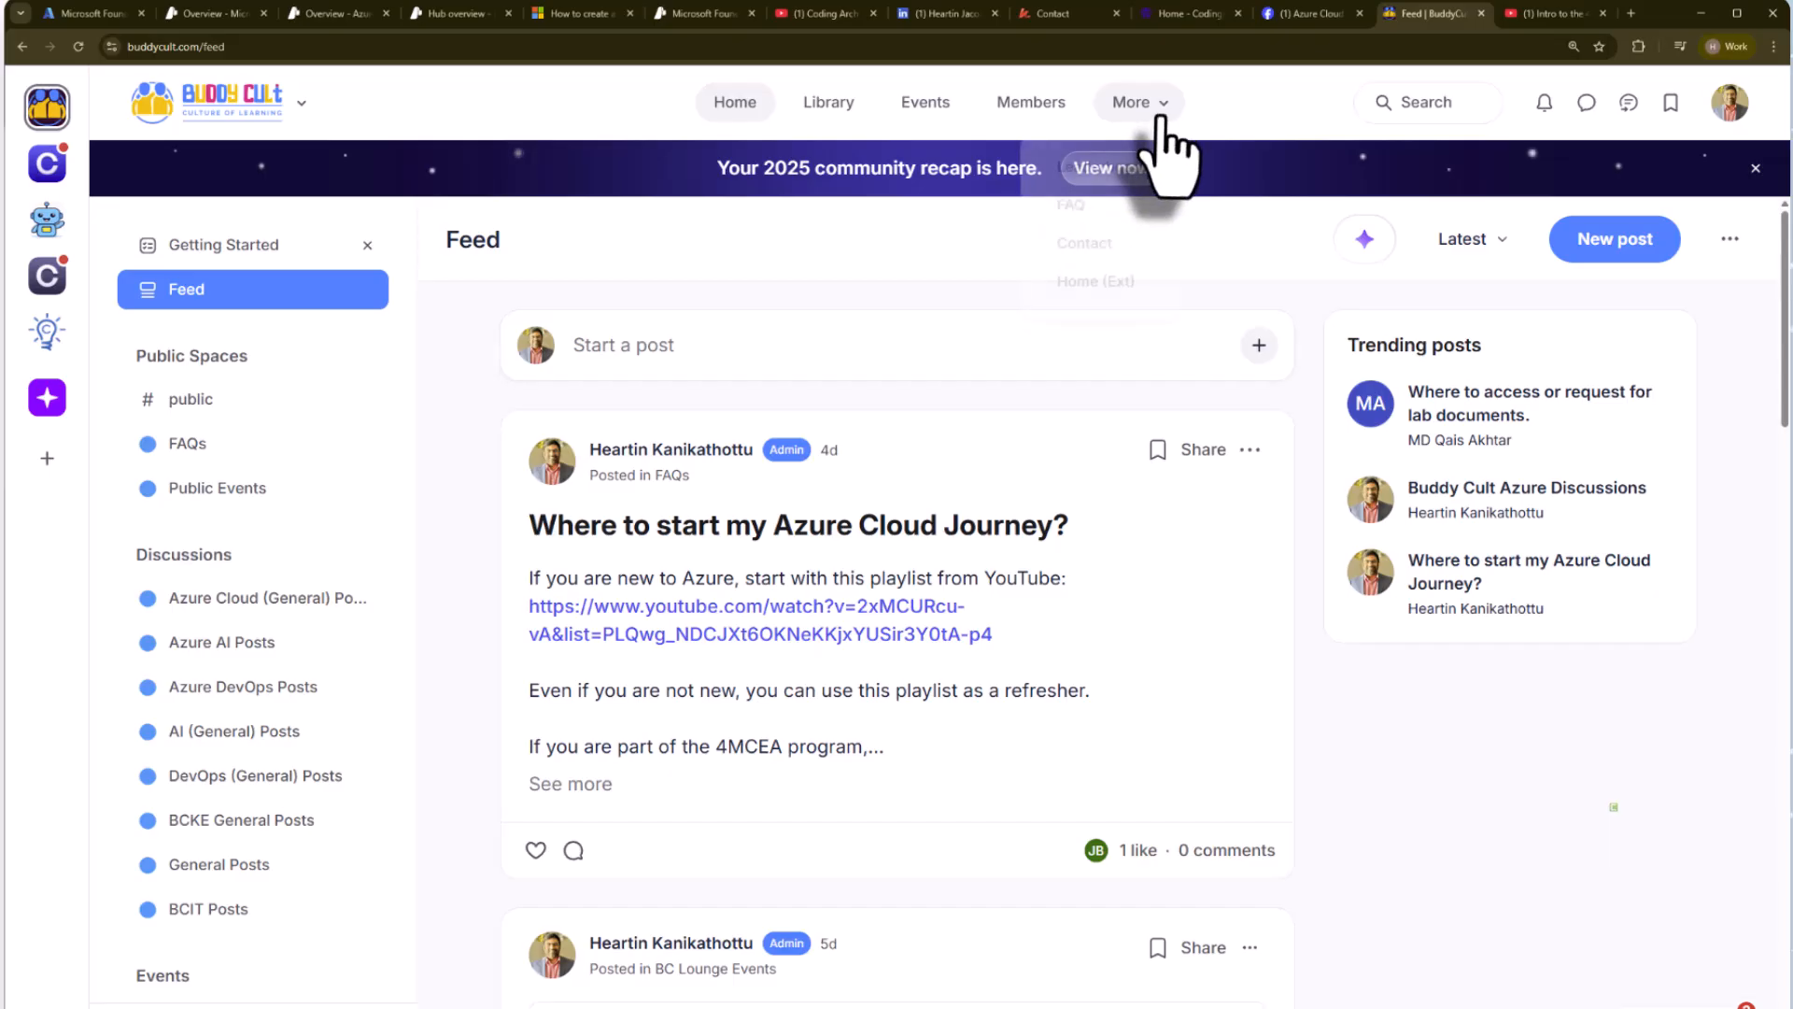
pyautogui.click(1242, 696)
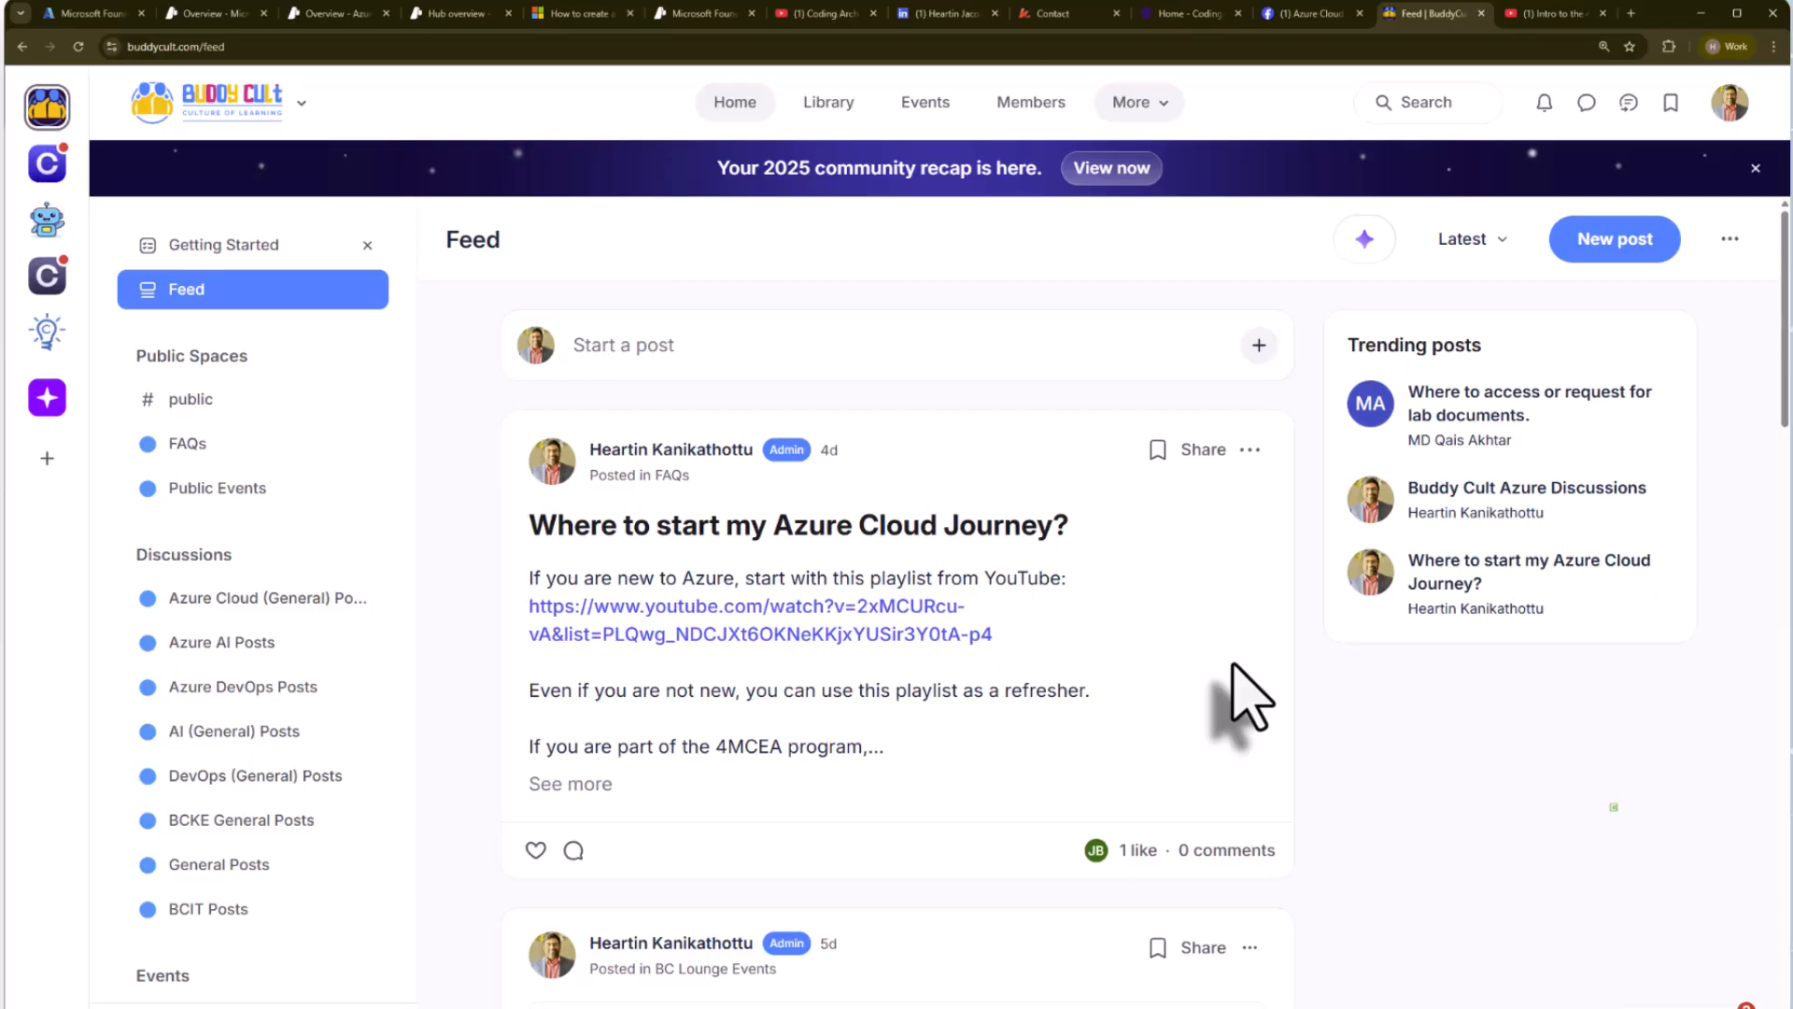
# Return to the Azure portal home page, and view the Coding Architect AI channel and the "Intro to the 4MCEA(AZ-104+) Program" video on YouTube.
pyautogui.click(77, 14)
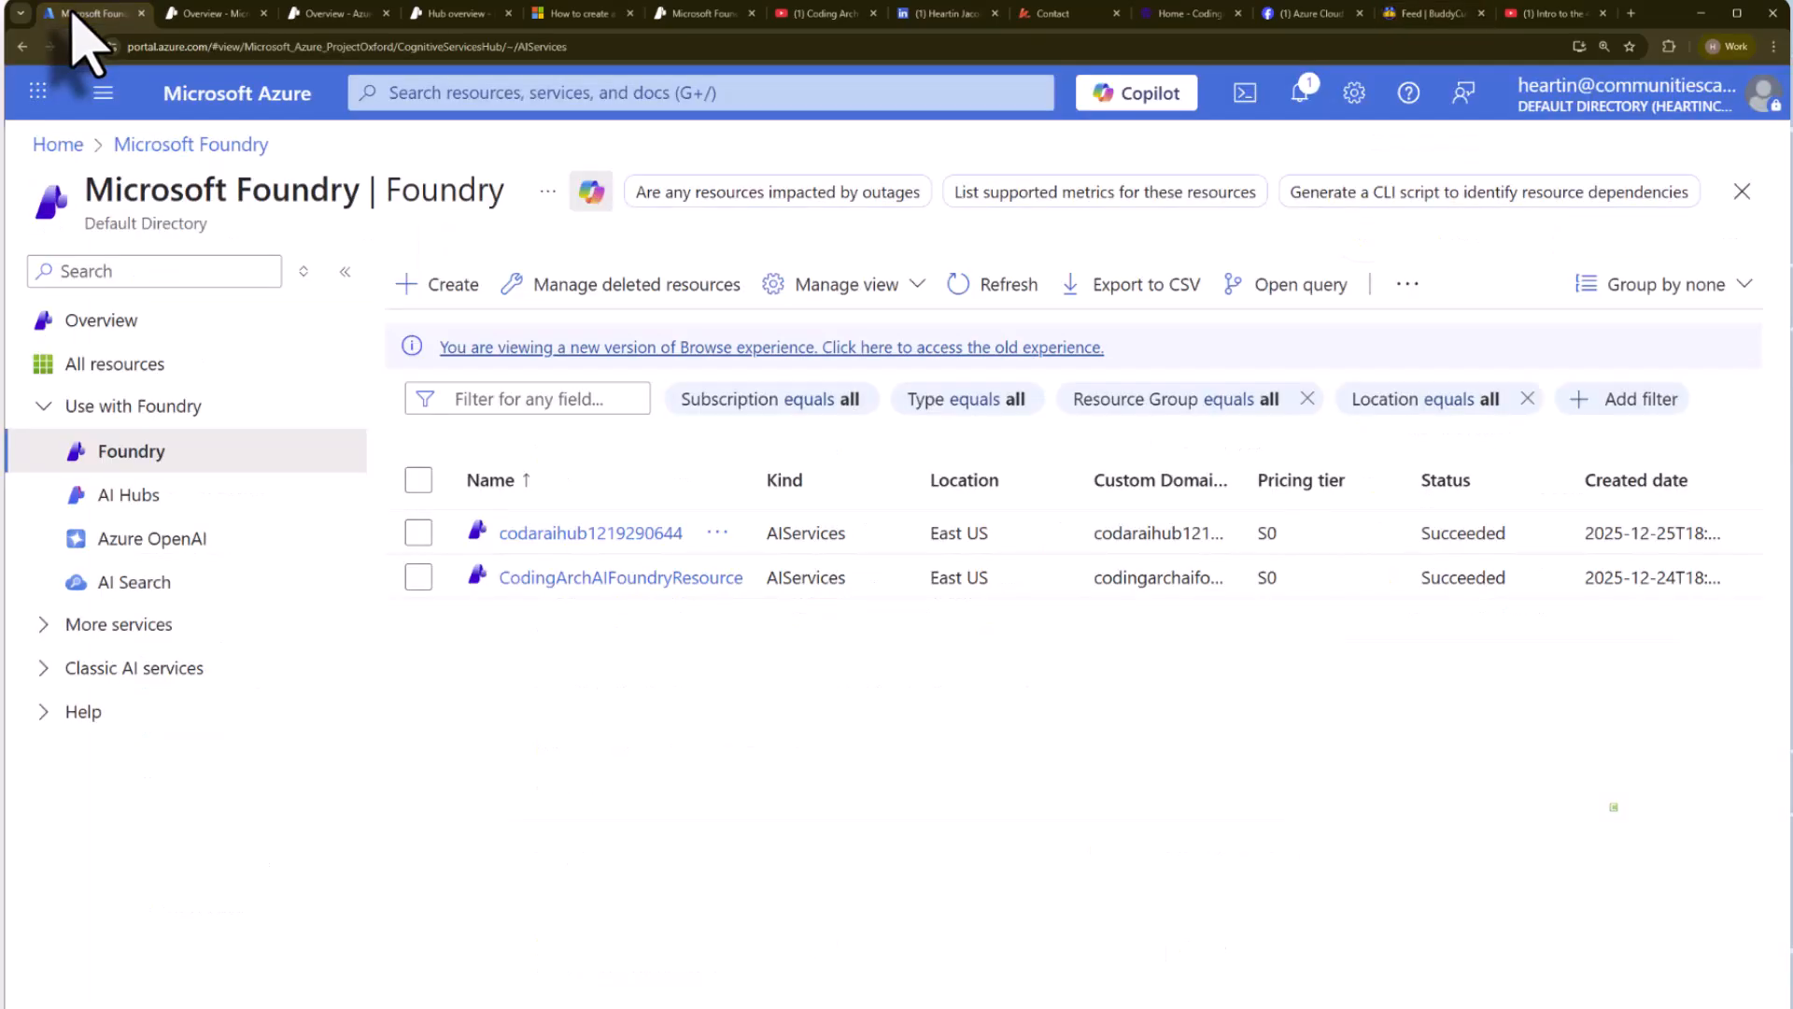
pyautogui.click(58, 143)
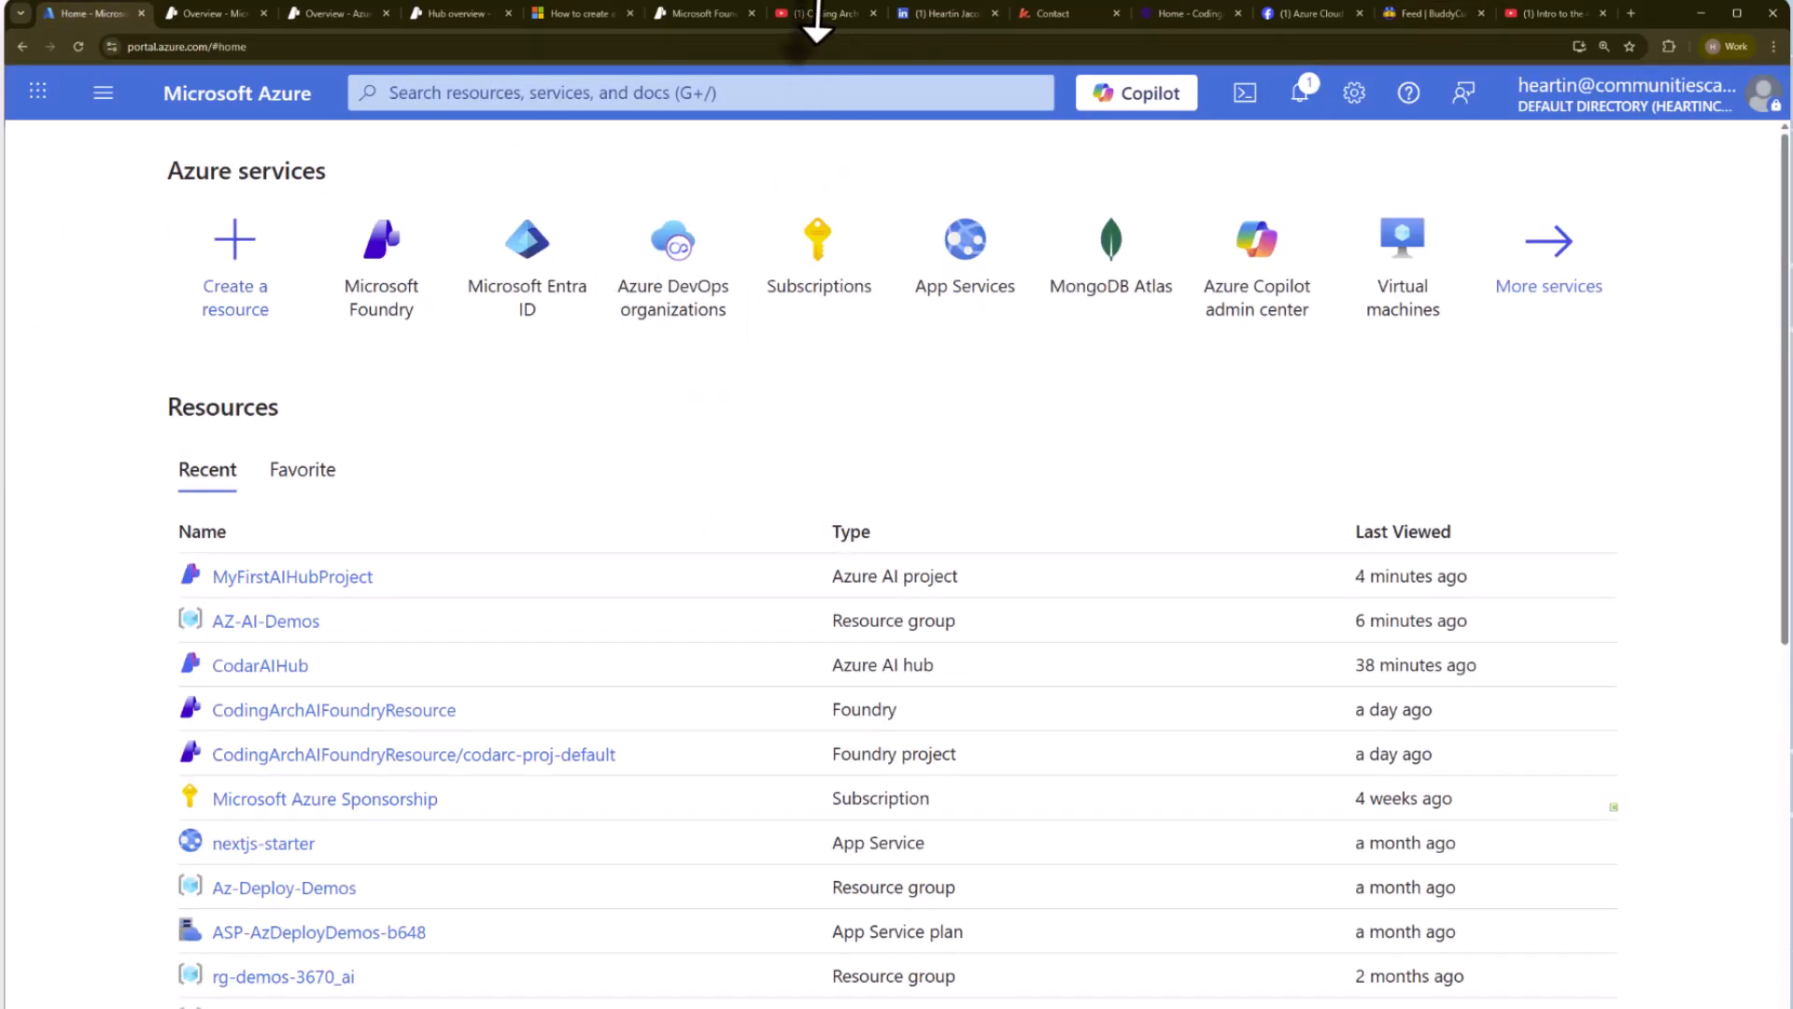
pyautogui.click(819, 17)
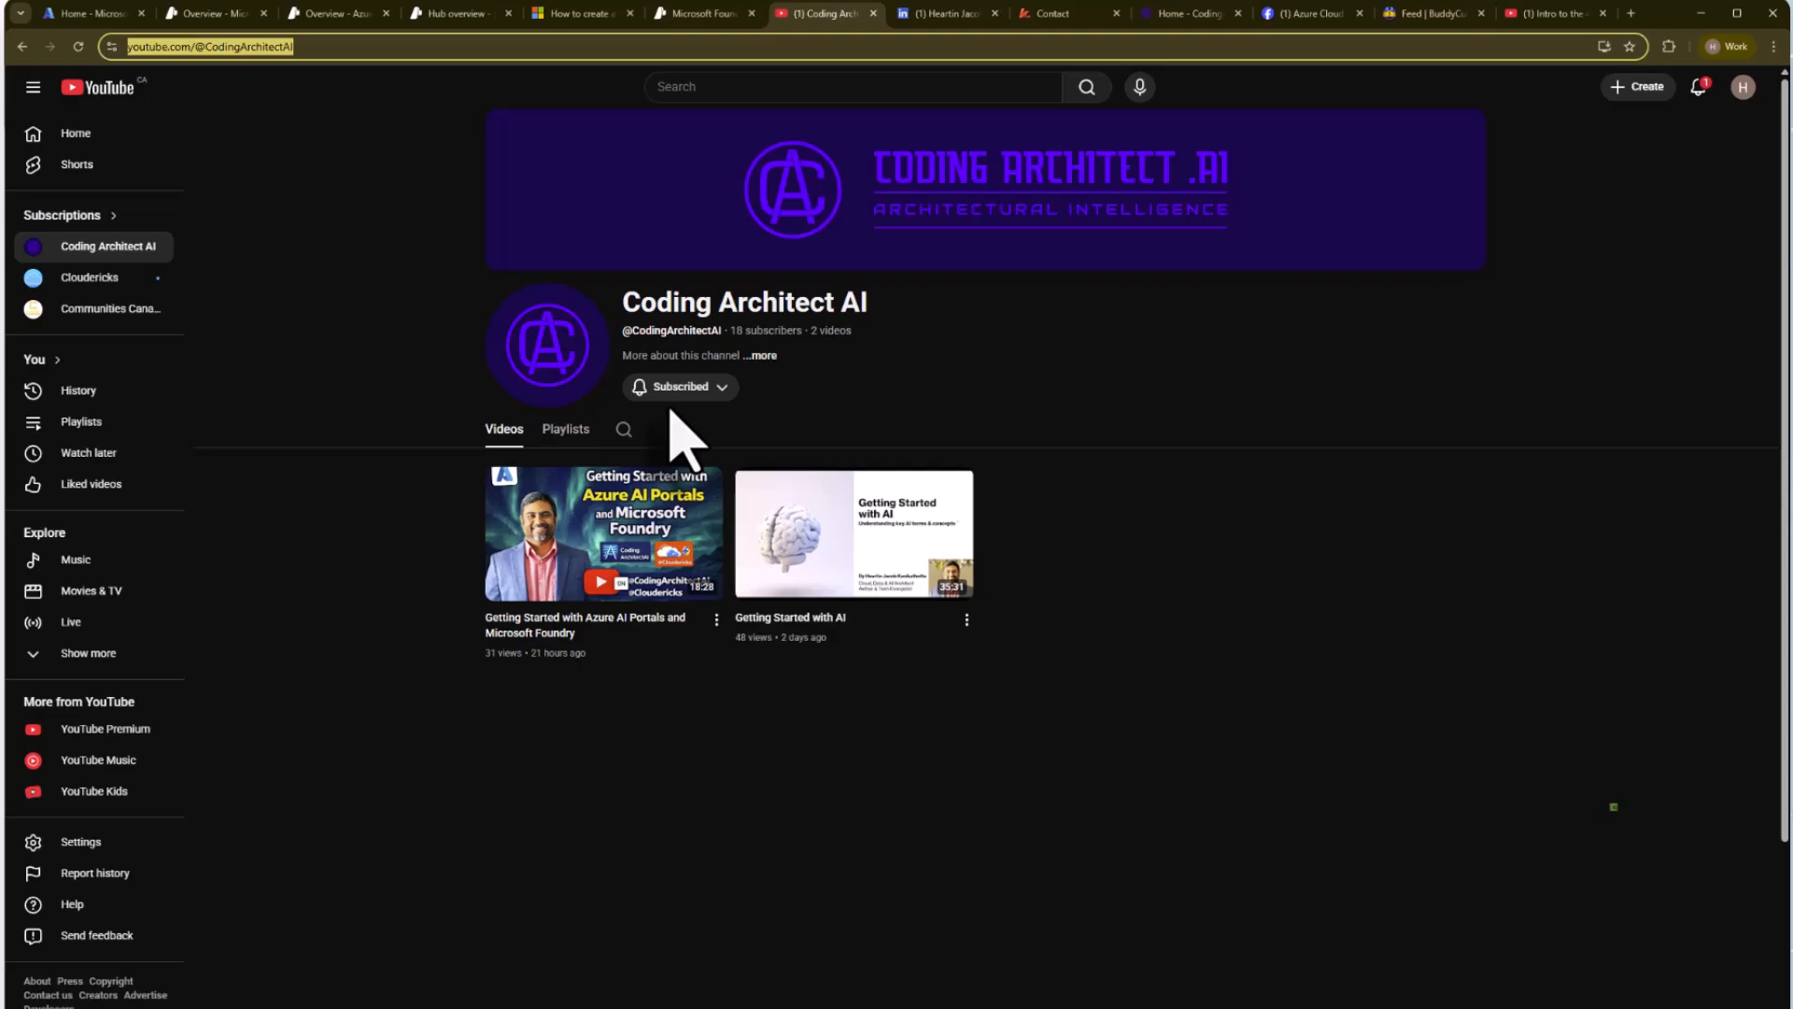
pyautogui.click(1531, 15)
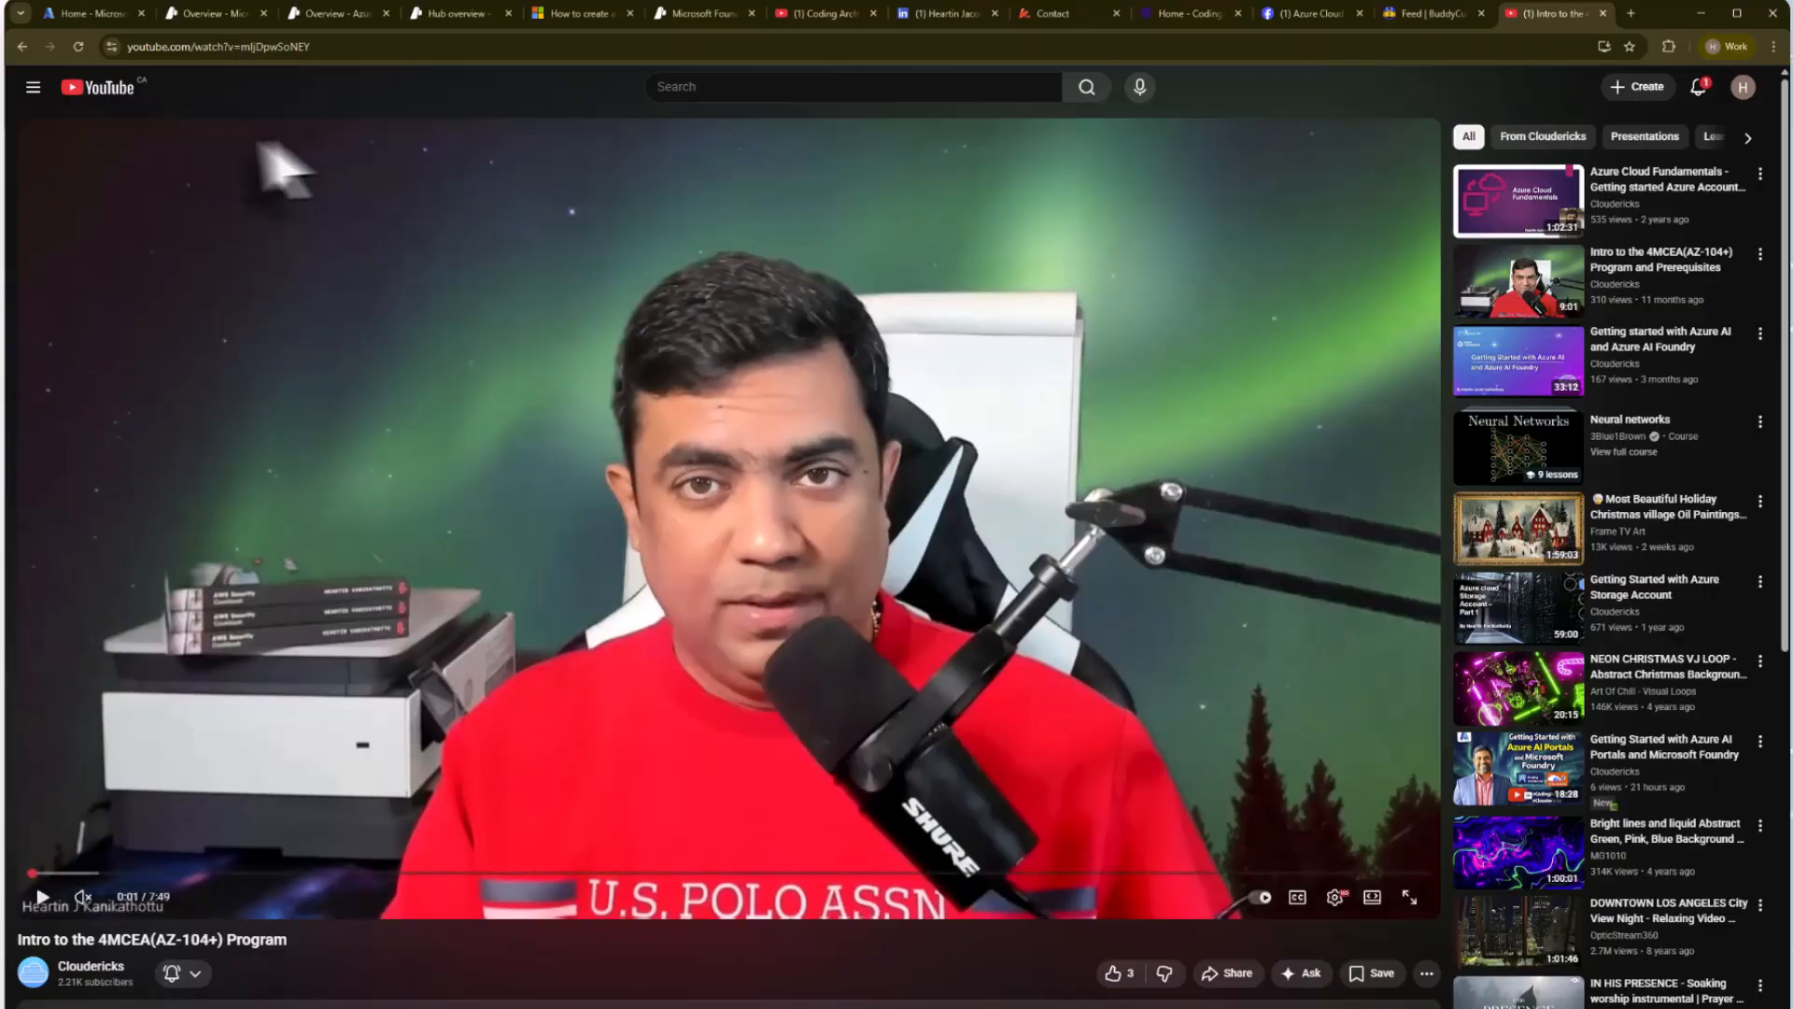
pyautogui.click(90, 14)
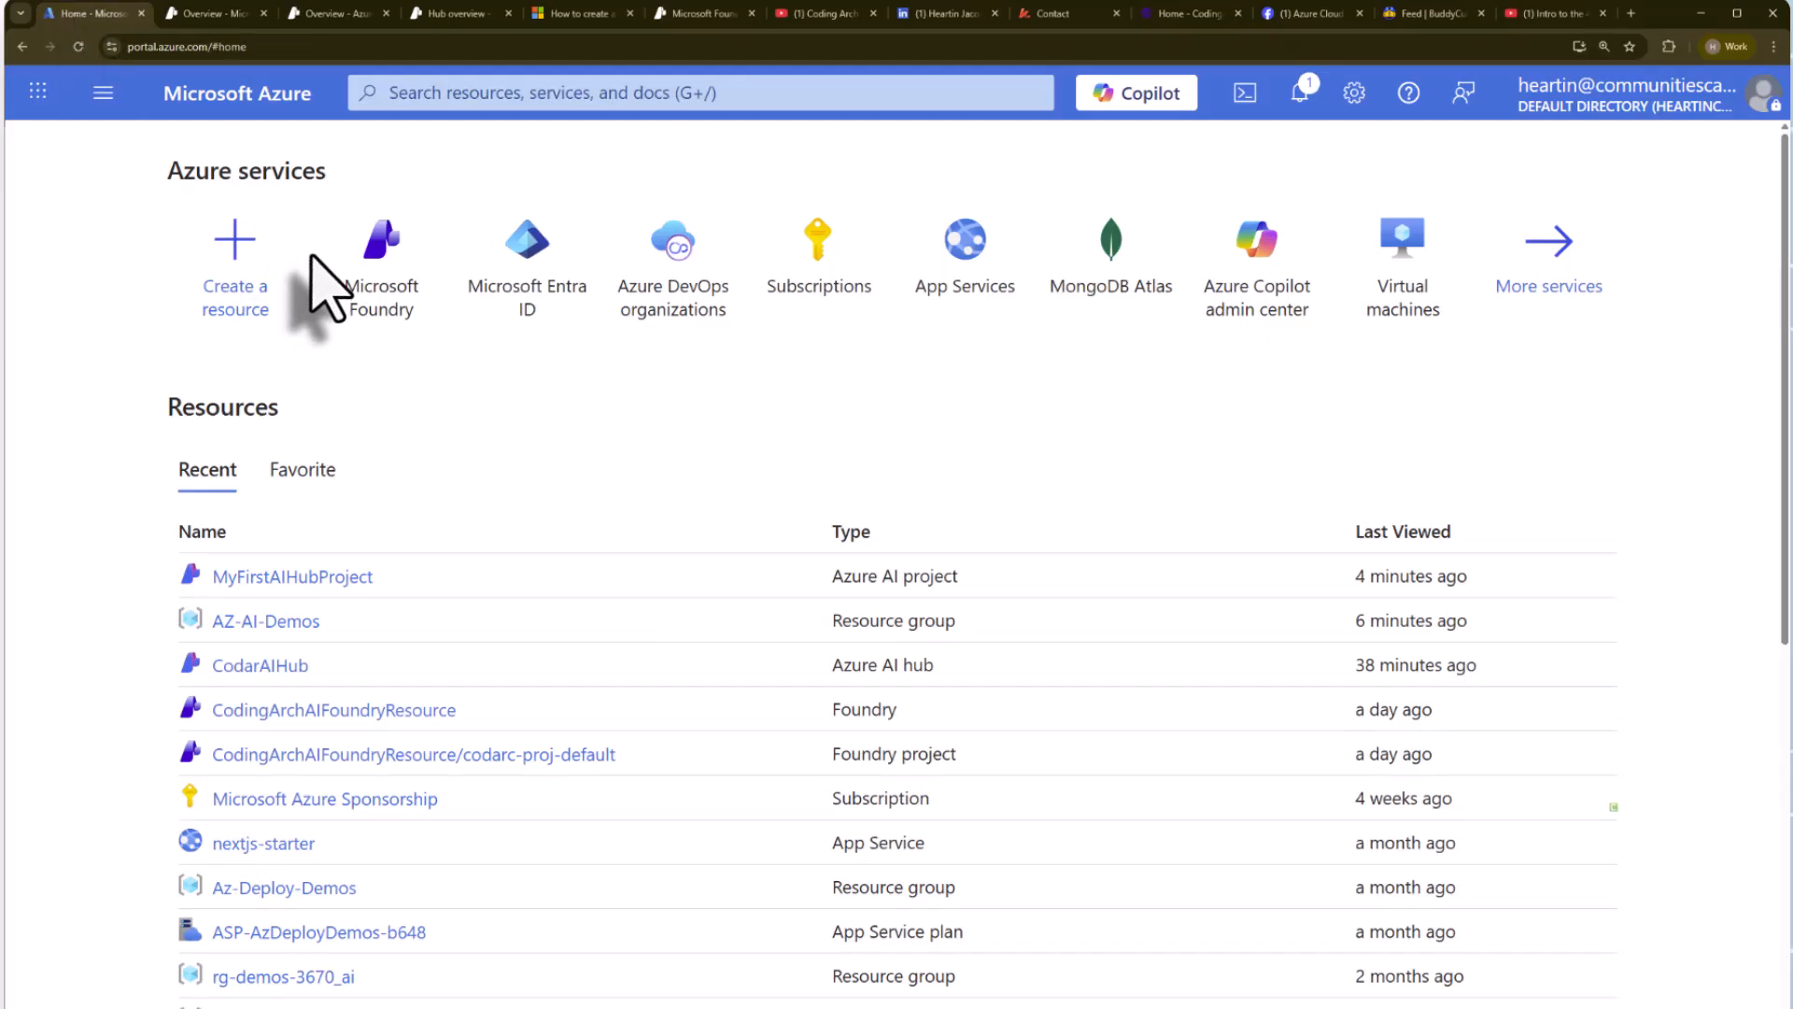